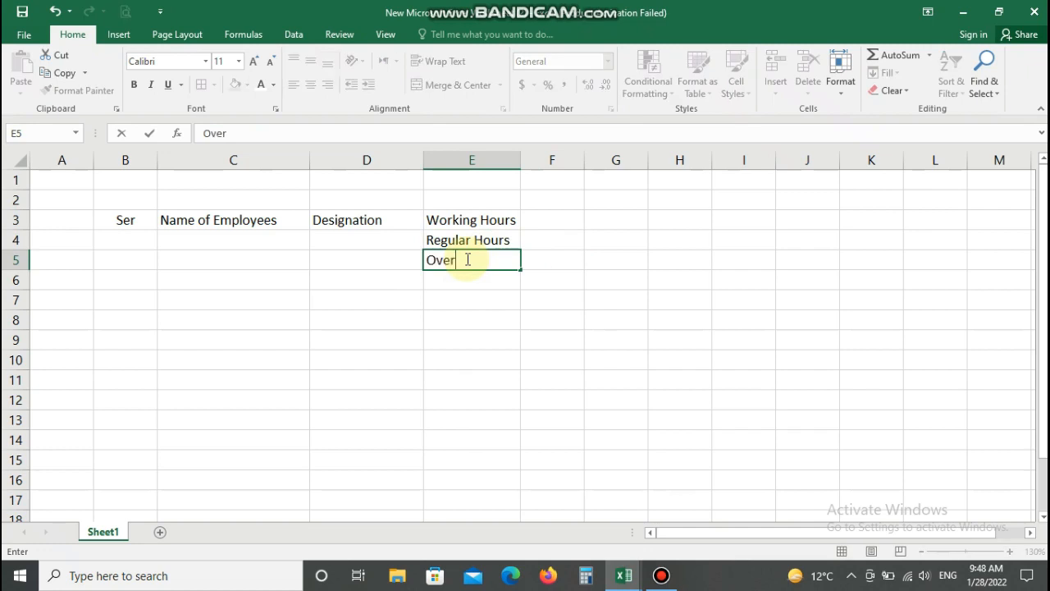
Confirm the Over Time label in E5 and insert two blank rows above row 4
key(Tab)
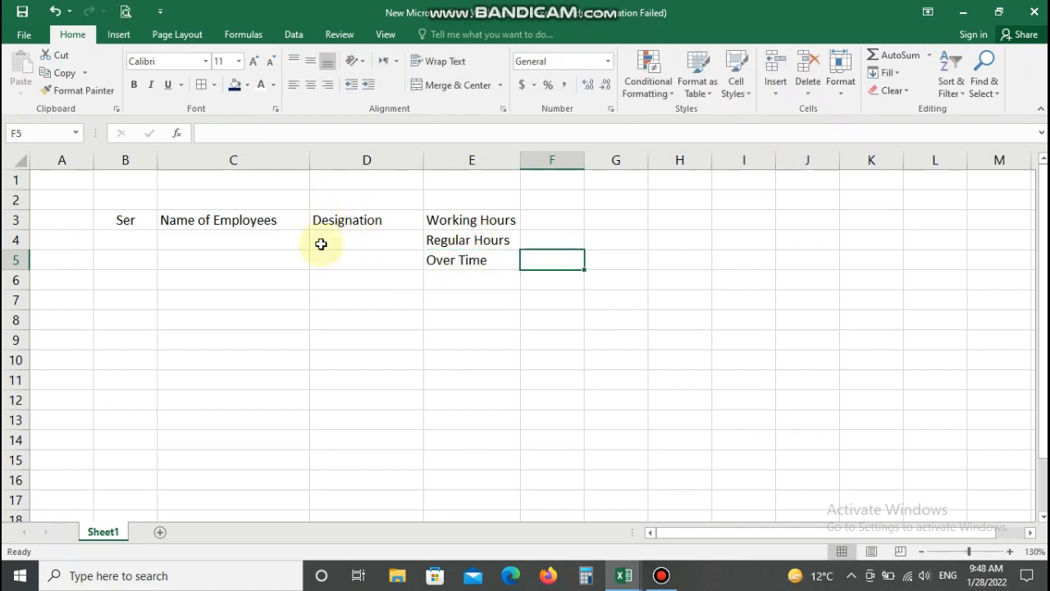
drag(457, 246, 459, 261)
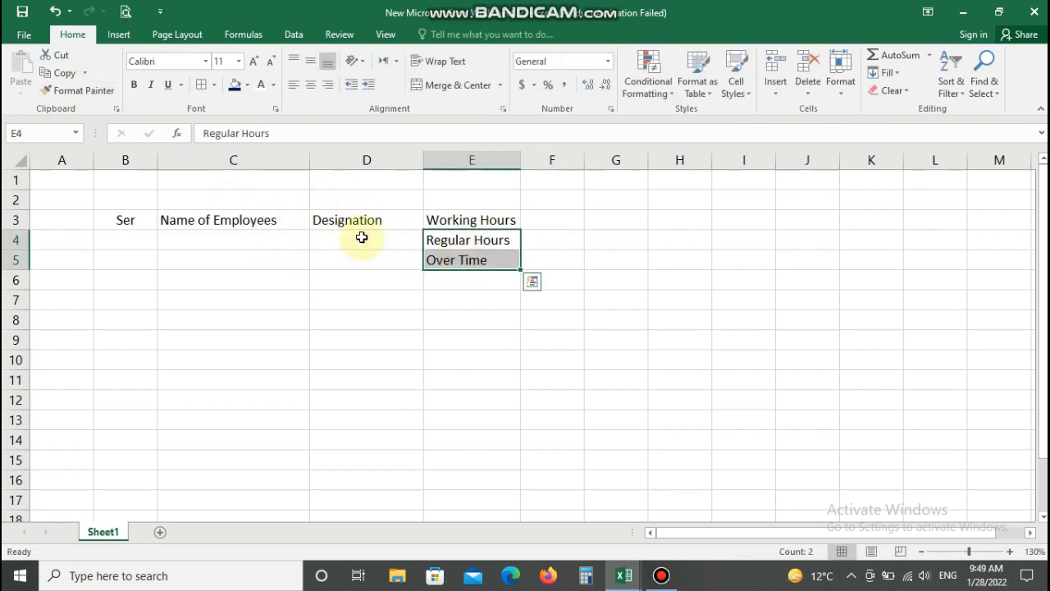
right_click(8, 239)
click(59, 344)
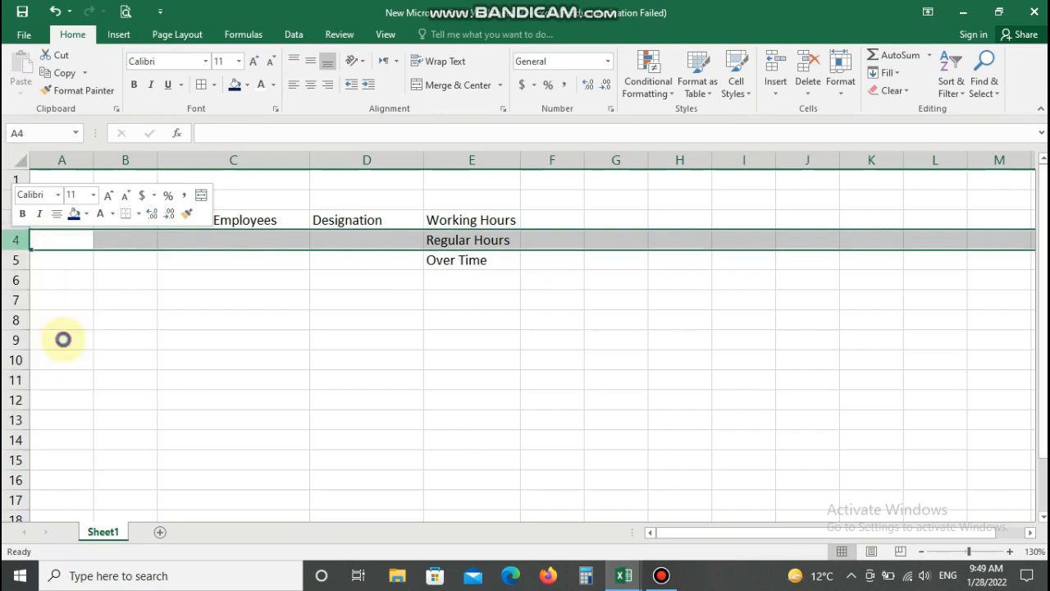
right_click(15, 239)
click(50, 348)
click(565, 220)
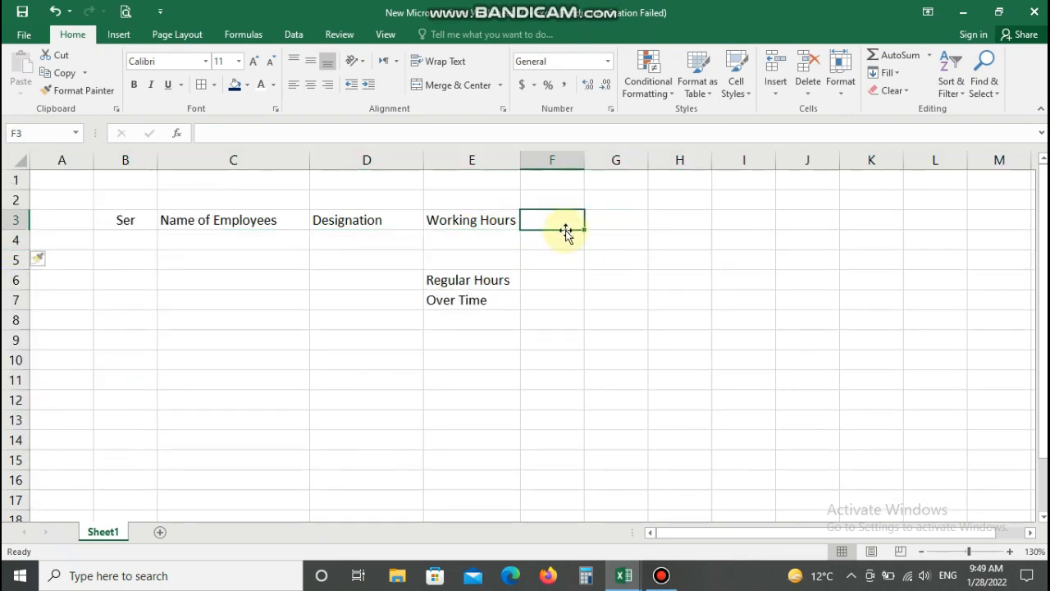
Title F3 '1st Week of Jan 2022' and number the days 1 to 7 across F4:L4
text(1st Week of Jan 2022)
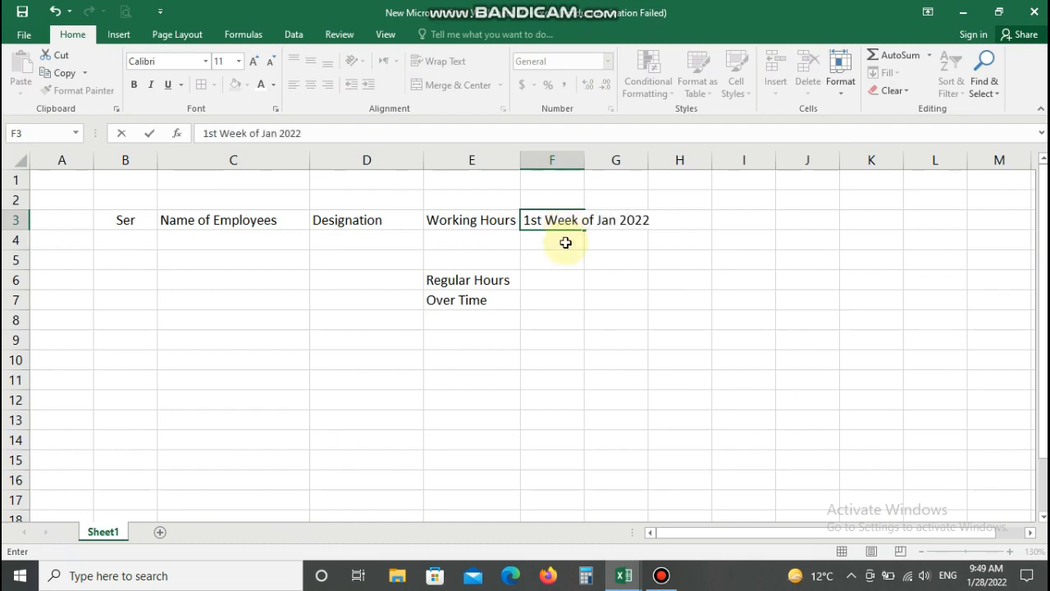
key(Return)
text(1)
key(Tab)
text(2)
key(Tab)
text(3)
key(Tab)
text(4)
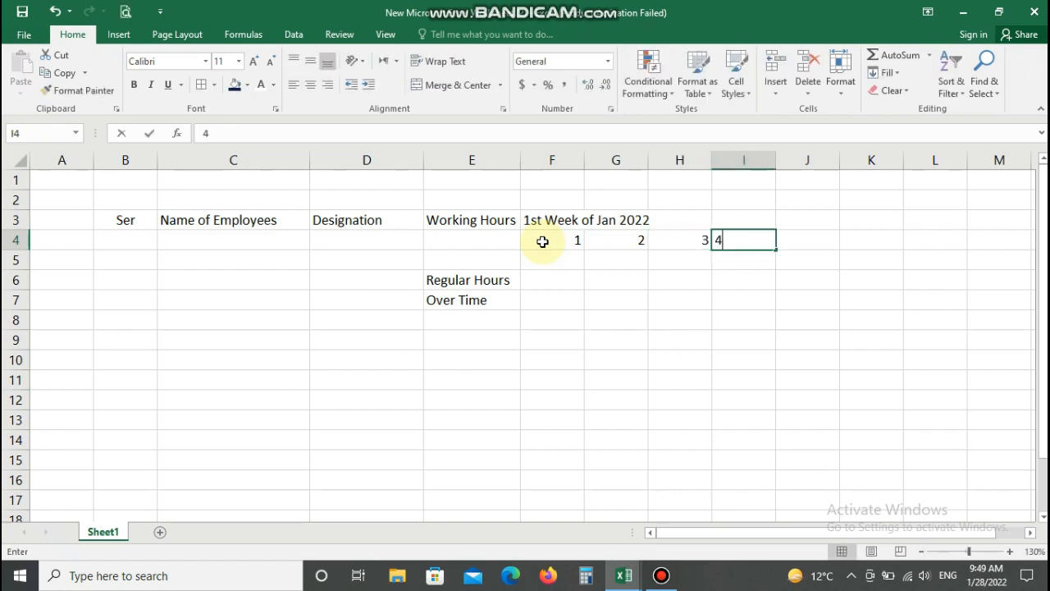
key(Tab)
text(56)
key(Tab)
click(813, 239)
text(5)
key(Tab)
text(6)
key(Tab)
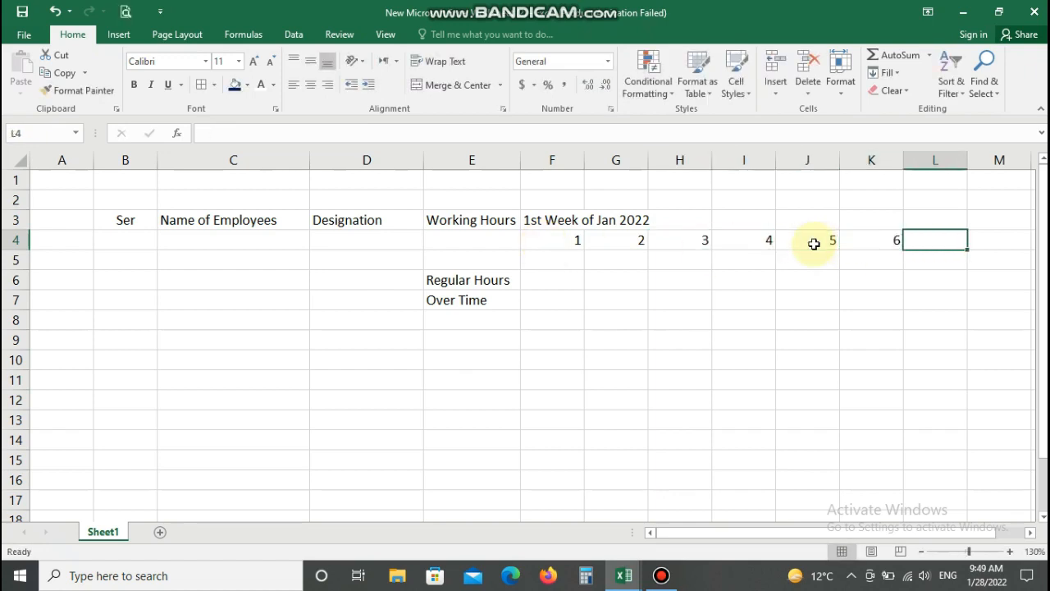
text(7)
key(Tab)
Enter the weekday names Sat, Sun, Mon, Tue, Wed, Thu, Fri in F5:L5
click(558, 259)
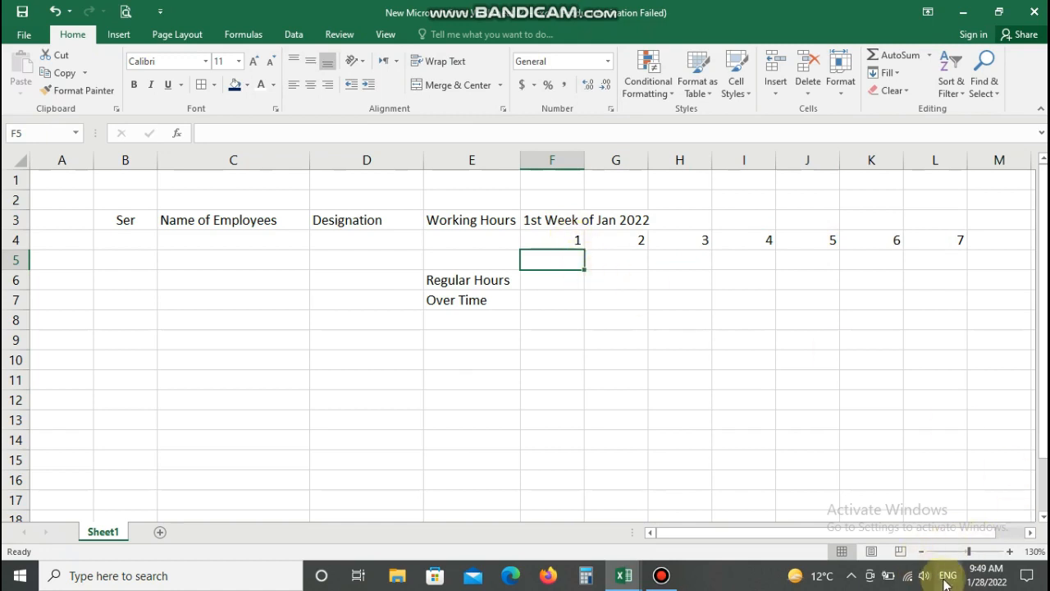
click(984, 575)
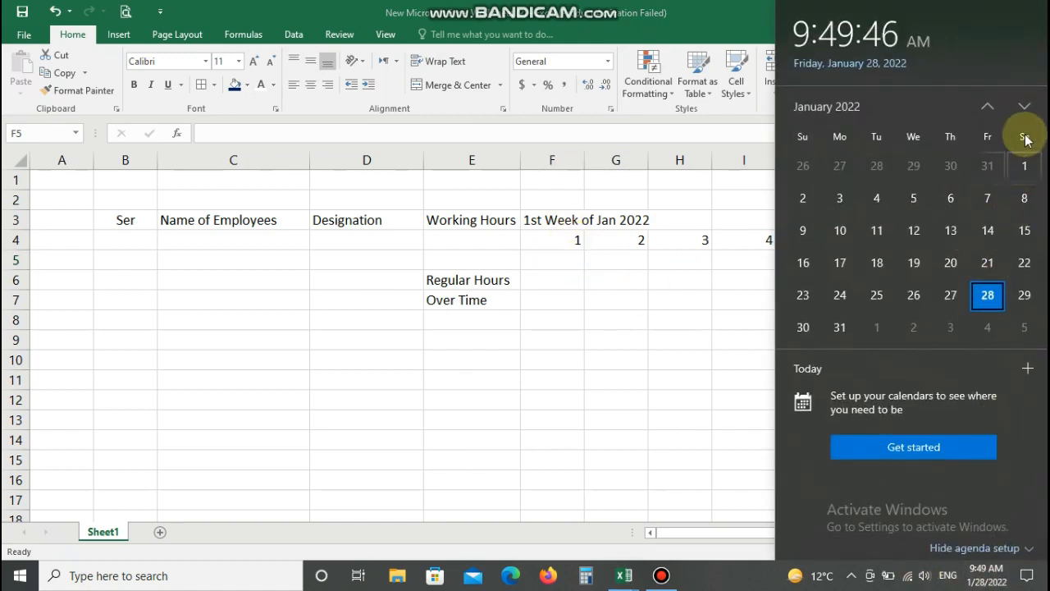
click(537, 259)
text(Sat)
key(Tab)
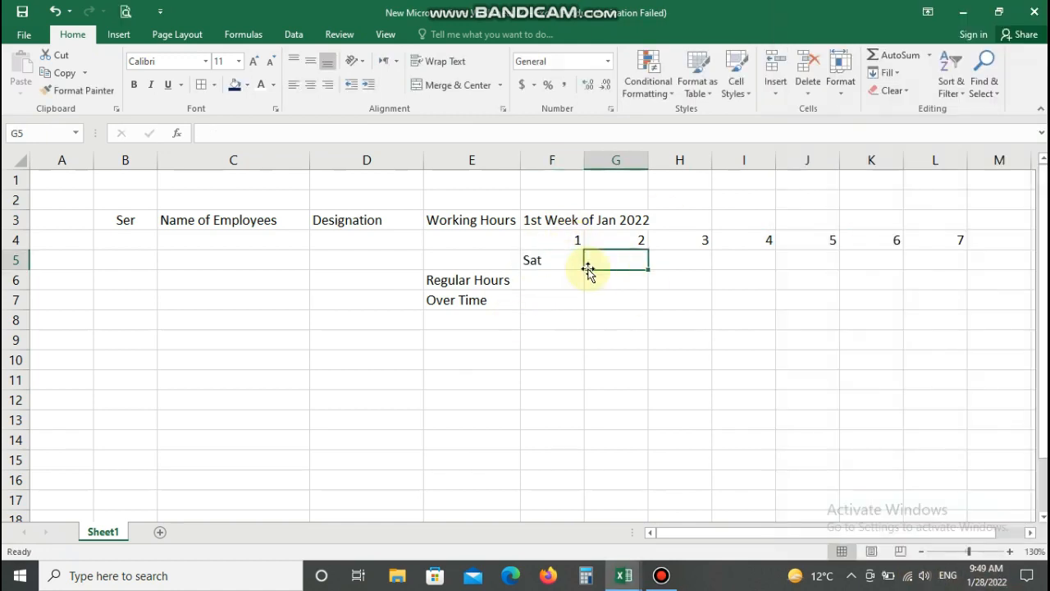
text(Sun)
key(Tab)
text(Mon)
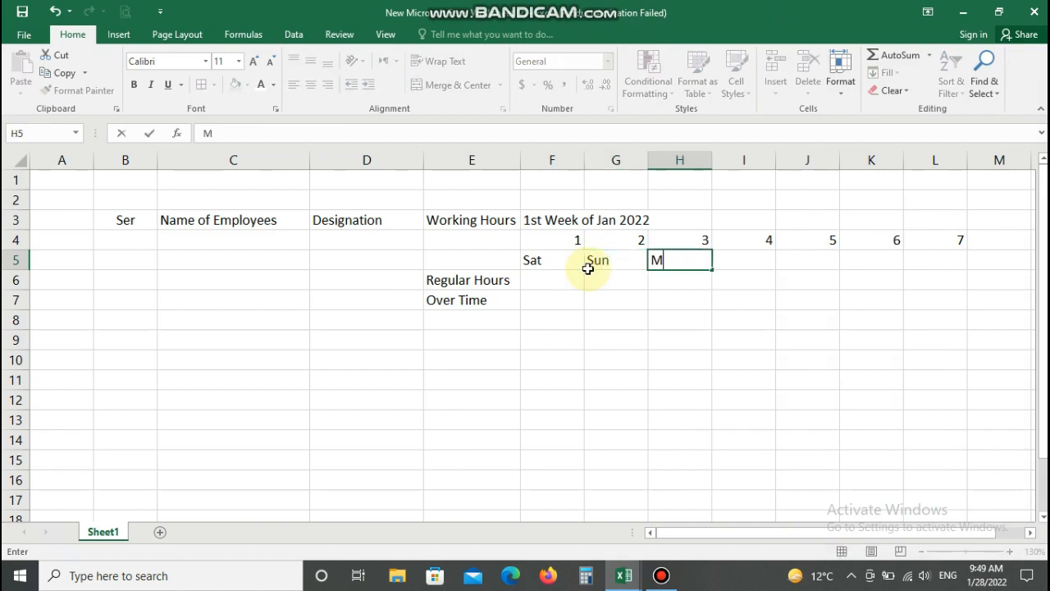
key(Tab)
text(Tue)
key(Tab)
text(Wed)
key(Tab)
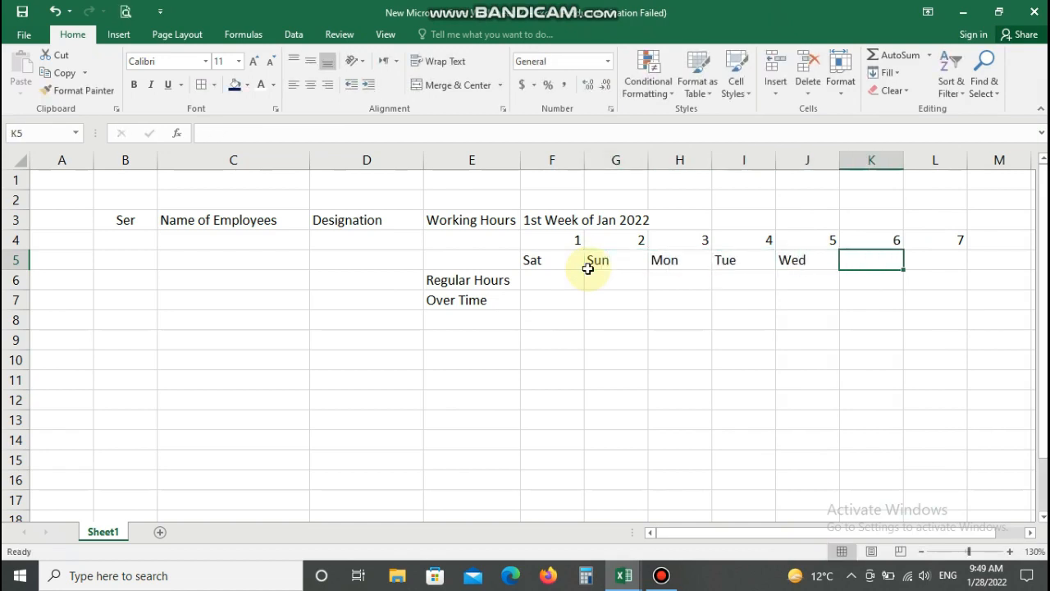
text(Thu)
key(Tab)
text(Fri)
key(Tab)
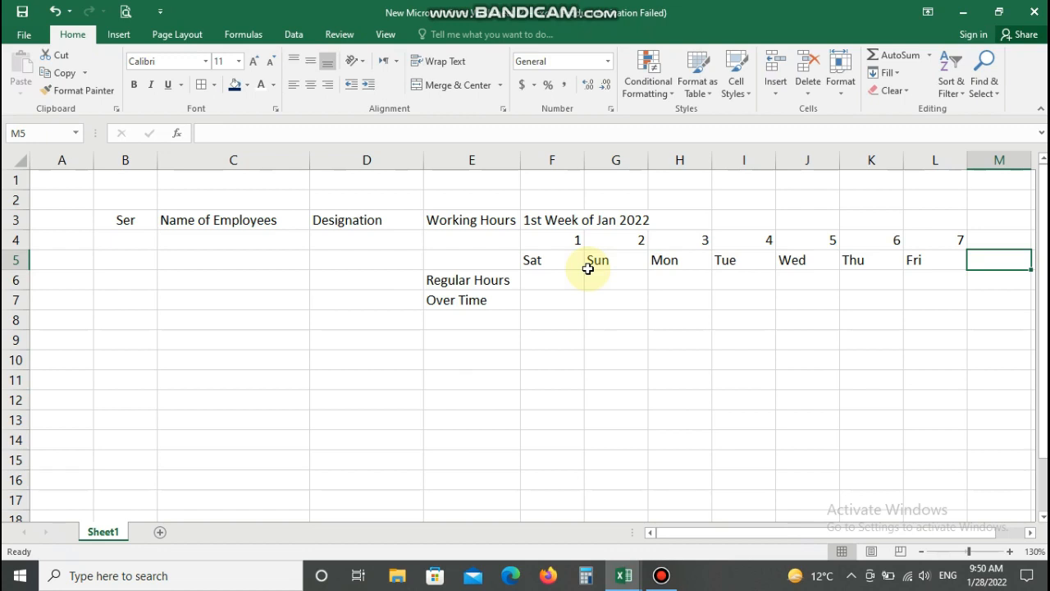
click(574, 276)
drag(558, 240, 935, 259)
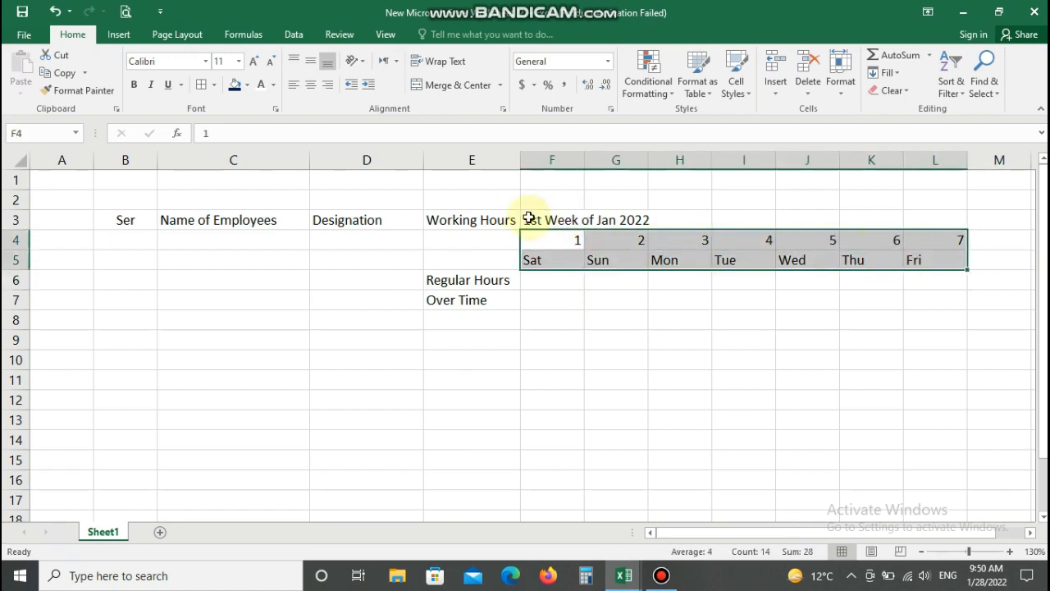
Make the F3:L5 week header block centred, bold and italic
drag(529, 219, 935, 259)
click(310, 89)
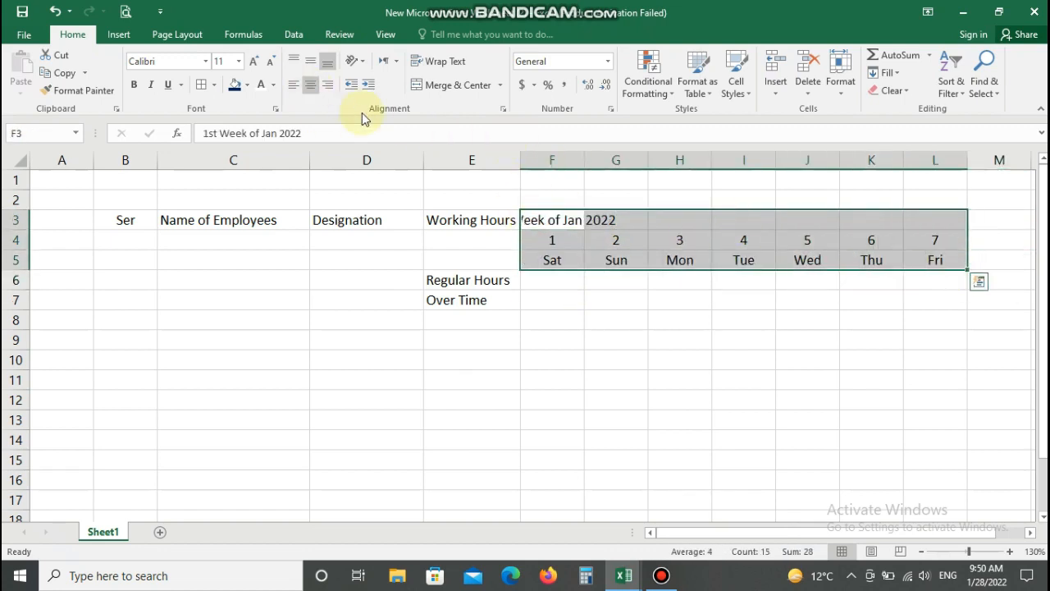
click(134, 84)
click(151, 84)
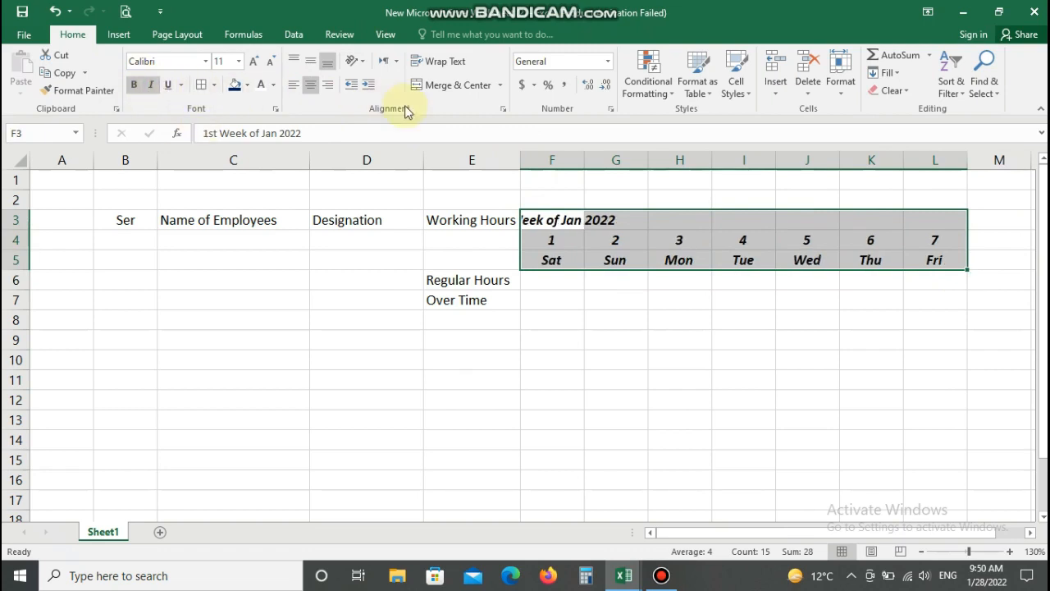
Merge and centre the week title across F3:L3
drag(564, 225, 920, 216)
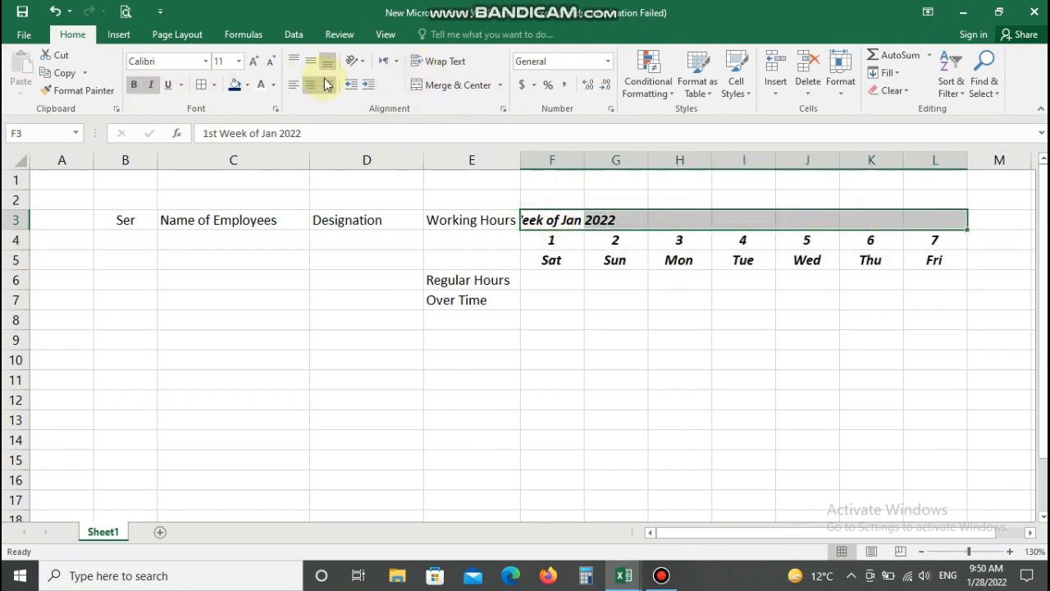
click(417, 84)
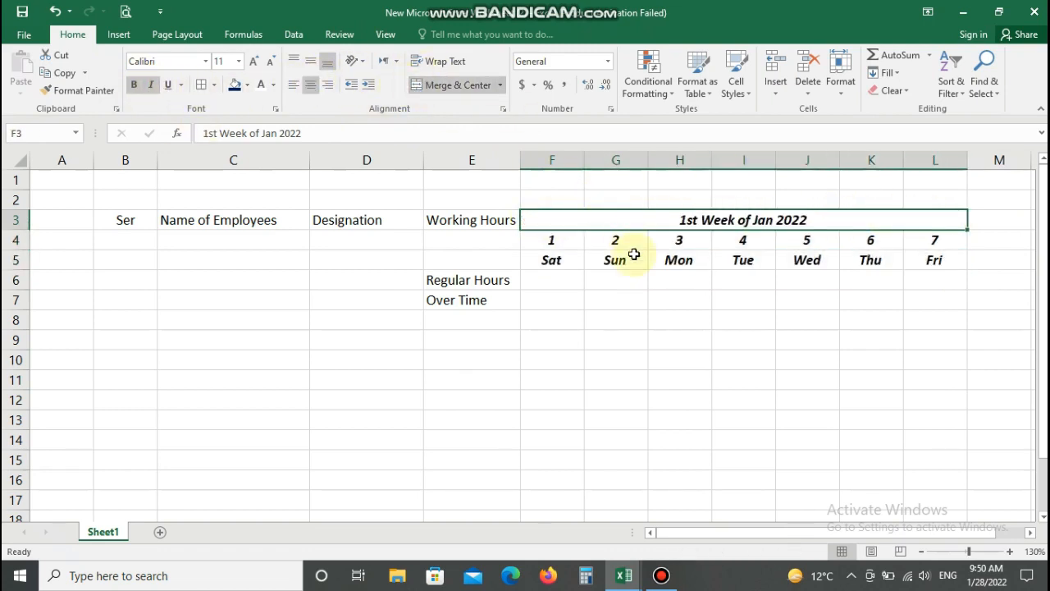
click(632, 279)
click(558, 303)
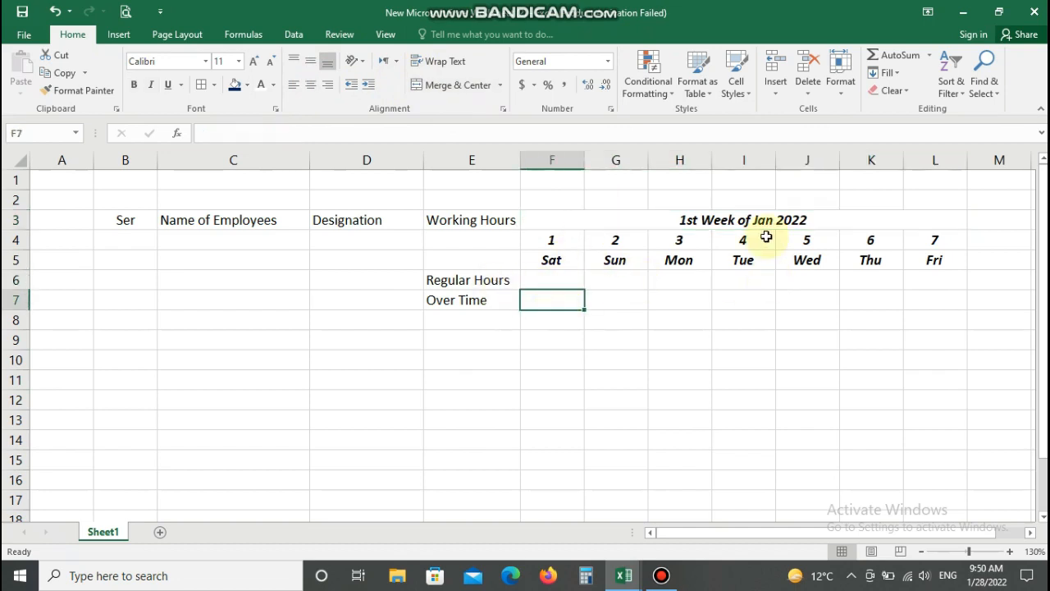
Fill the F3:L5 week header block green
drag(722, 220, 720, 260)
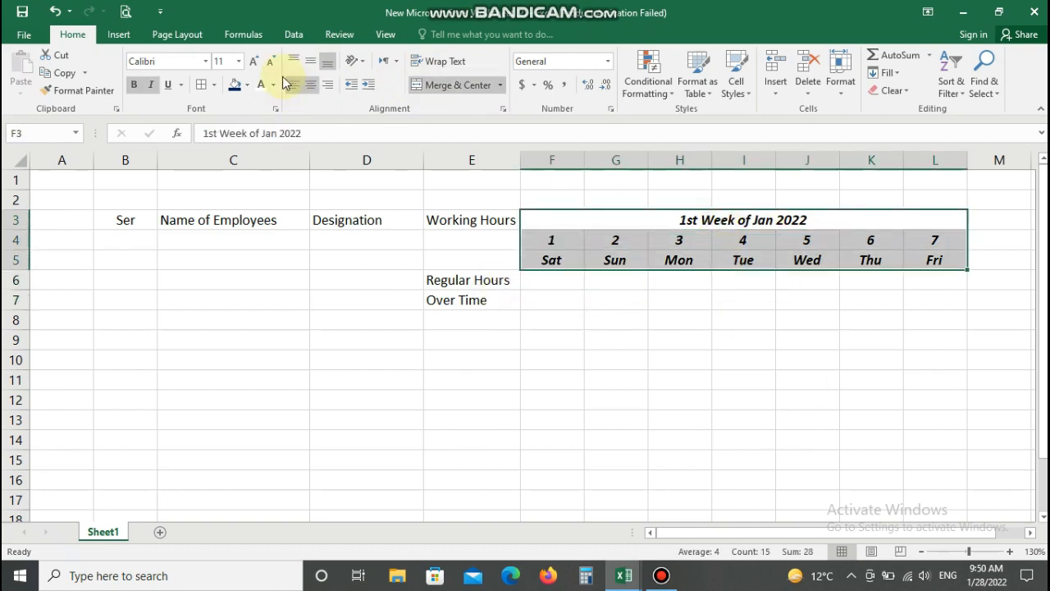
click(248, 85)
click(304, 205)
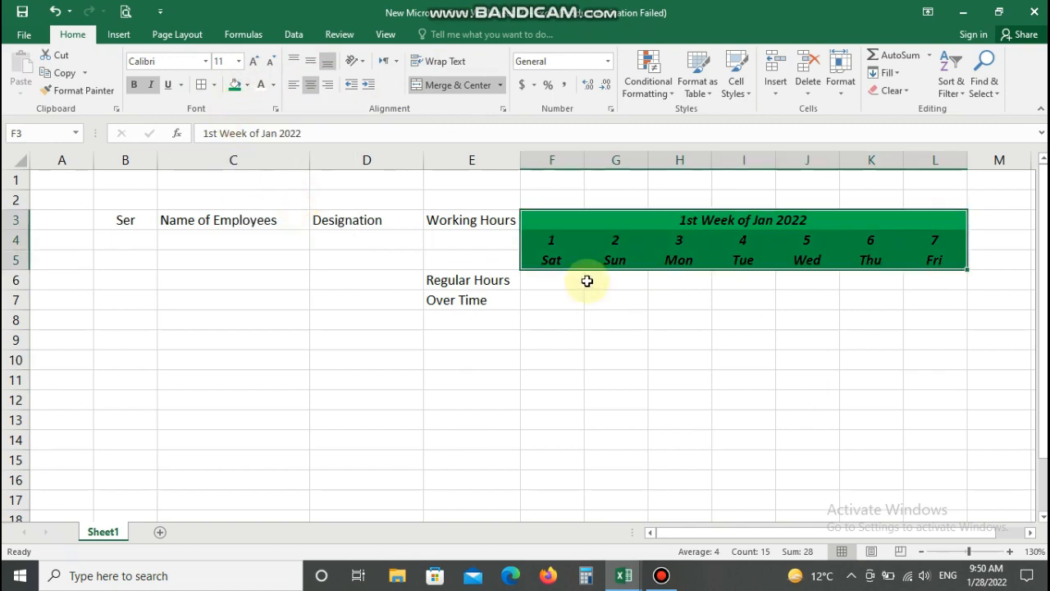
click(623, 241)
Fill the B3:E5 header cells dark blue
drag(123, 220, 469, 254)
click(247, 85)
click(345, 205)
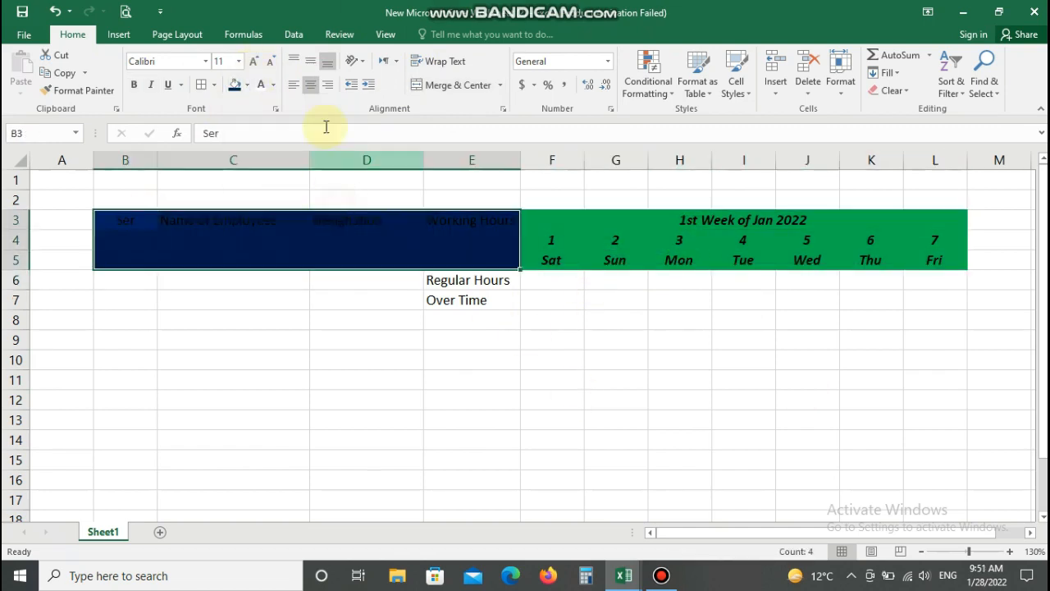
Give the Sat–Fri weekday row F5:L5 a dark blue fill and white text
click(566, 260)
drag(612, 263, 944, 260)
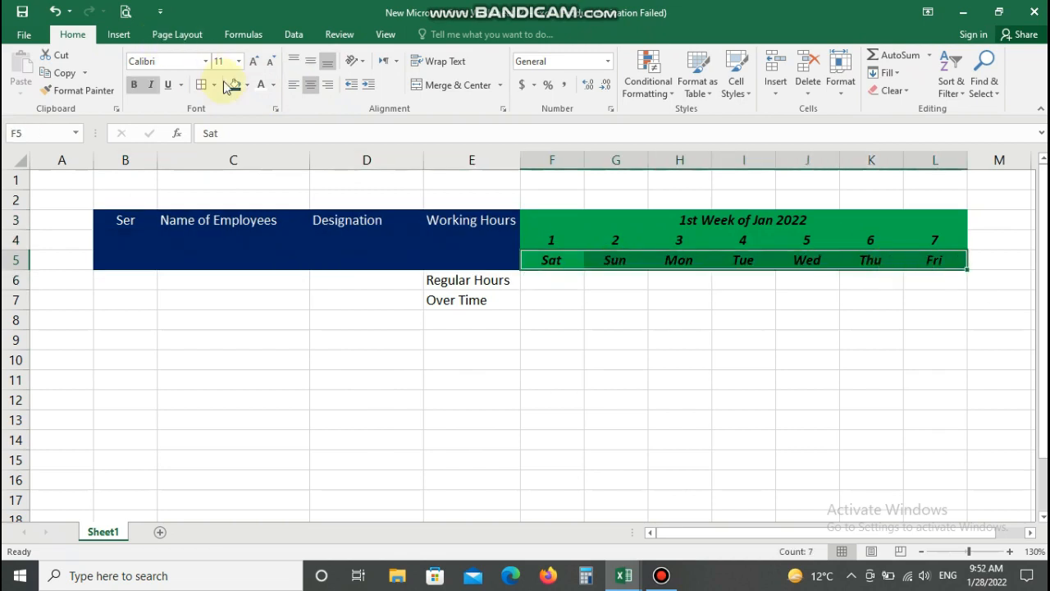
click(233, 85)
click(260, 85)
click(742, 320)
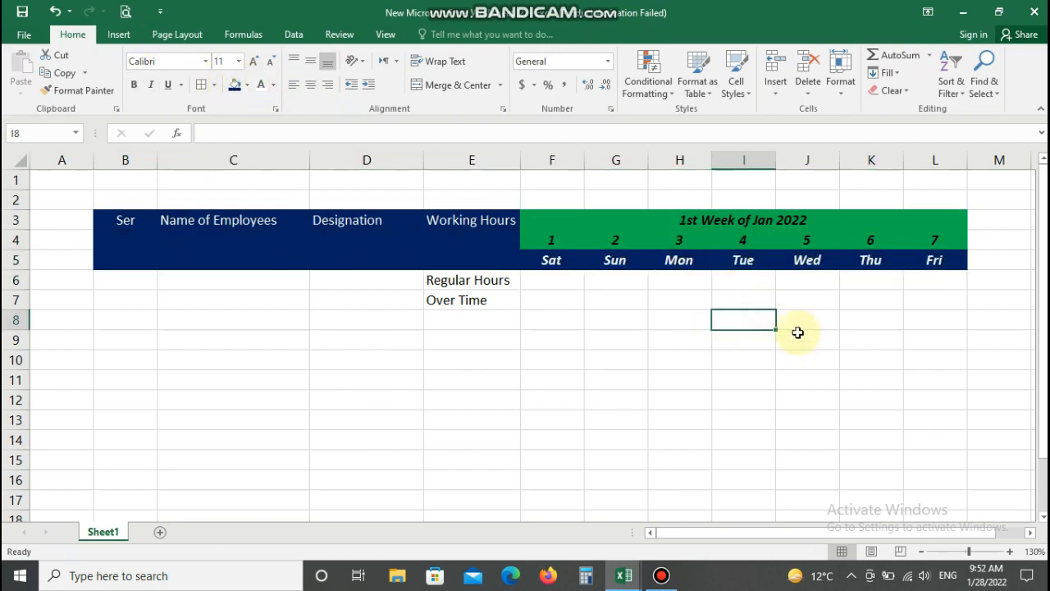
drag(818, 532, 884, 533)
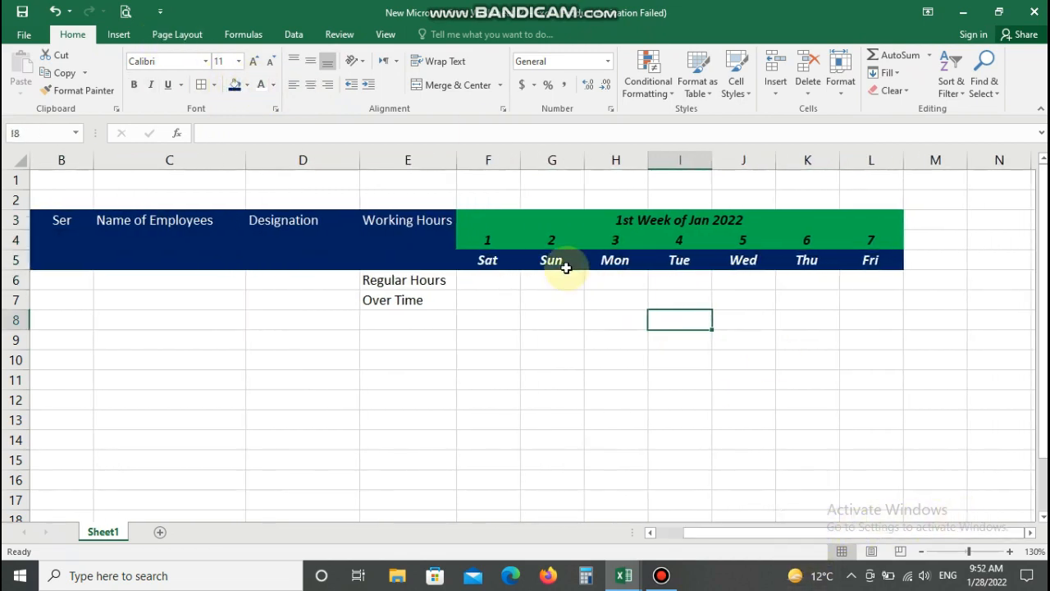
drag(539, 227, 532, 261)
drag(733, 533, 687, 539)
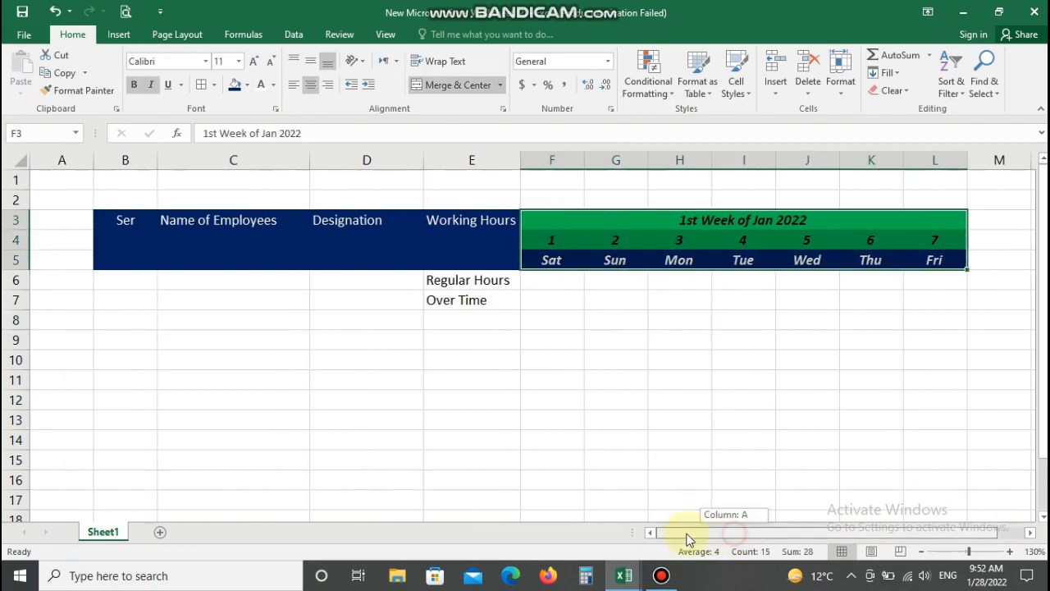
drag(105, 235, 484, 259)
Apply white cell borders to the whole B3:L5 header area
click(248, 85)
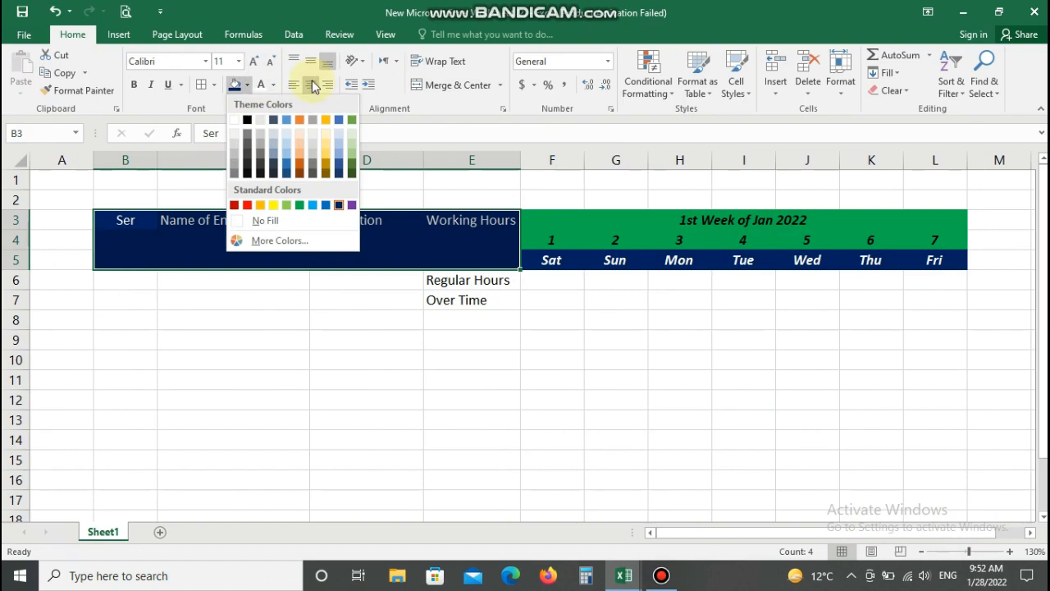
click(214, 85)
mouse_move(238, 438)
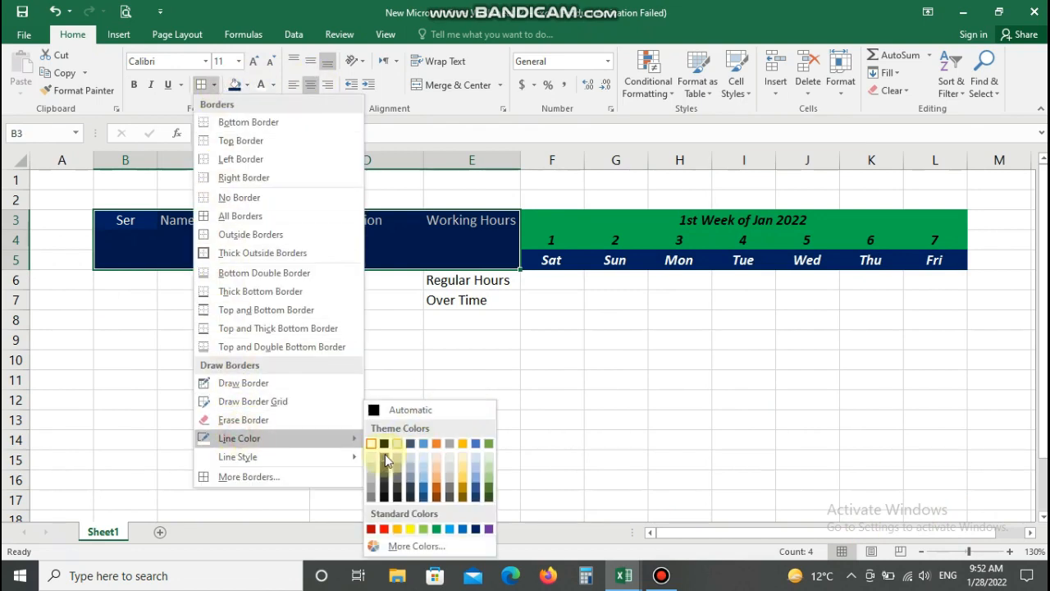
click(370, 456)
click(158, 239)
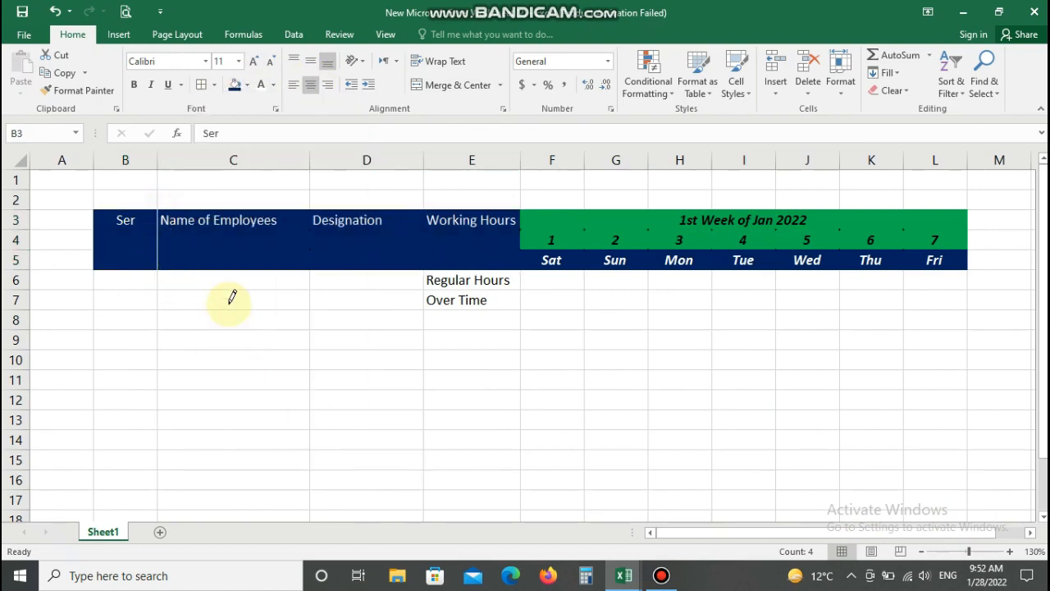
key(Escape)
mouse_move(123, 220)
mouse_down()
mouse_move(359, 251)
mouse_move(703, 257)
mouse_up()
click(202, 85)
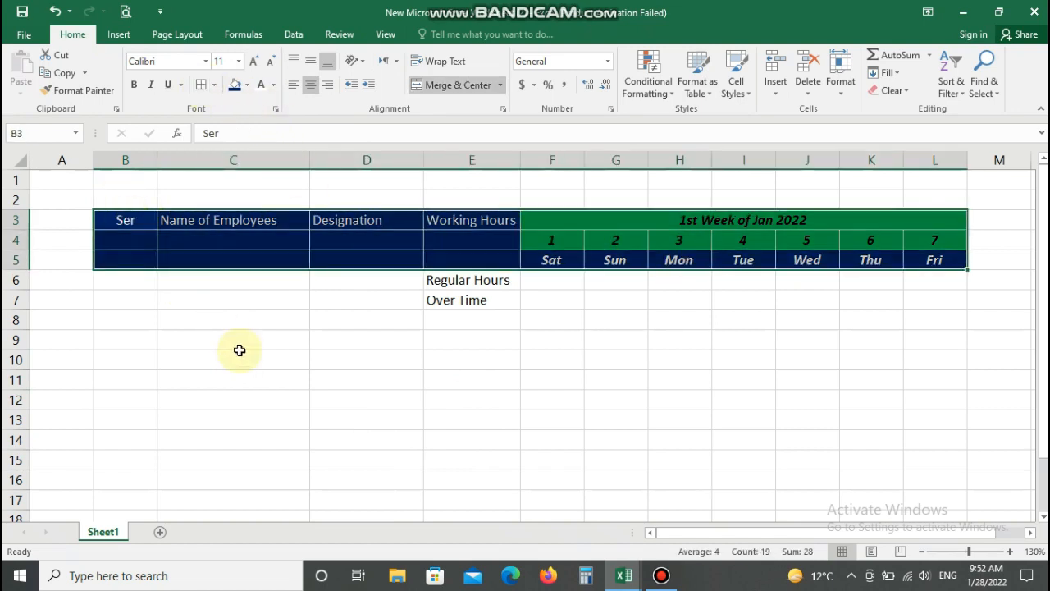
Merge Ser, Name of Employees, Designation and Working Hours each down rows 3–5, top-aligned
drag(124, 222, 125, 260)
click(457, 85)
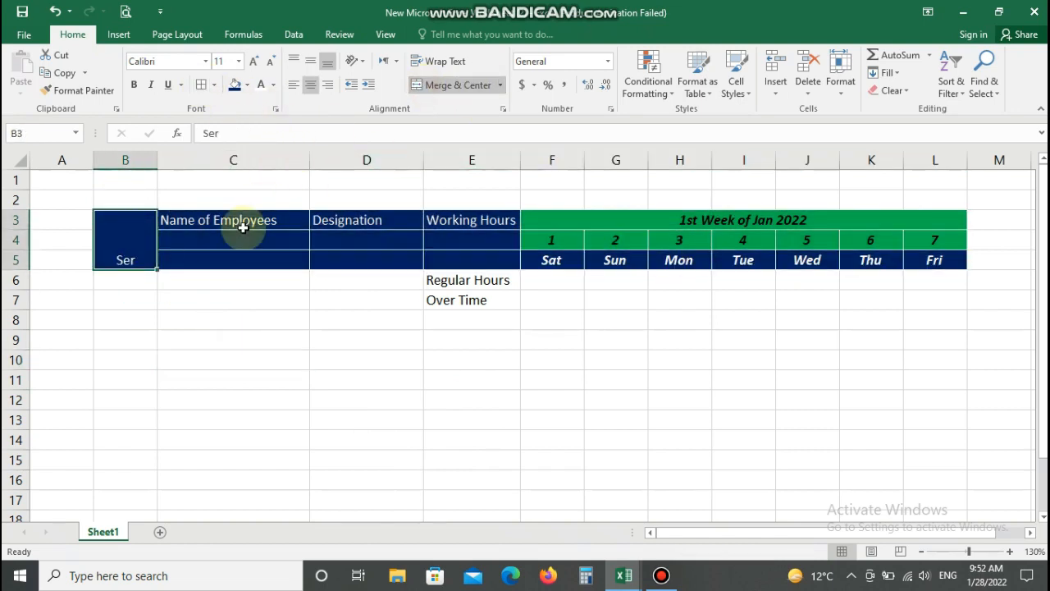
click(293, 60)
drag(218, 220, 221, 260)
click(457, 85)
click(293, 61)
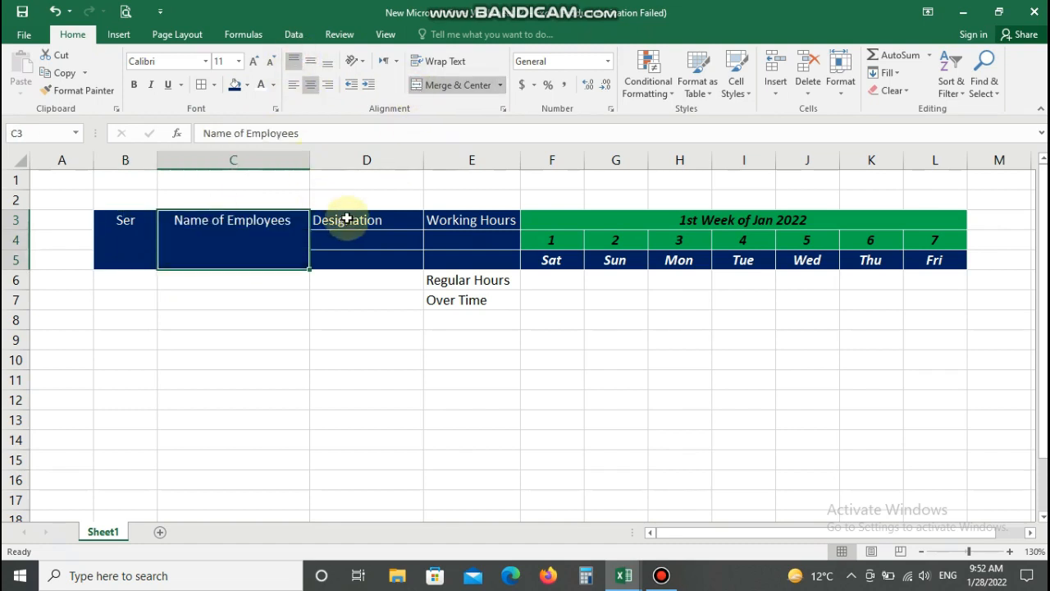
drag(347, 218, 348, 259)
click(457, 84)
click(293, 61)
drag(464, 219, 462, 253)
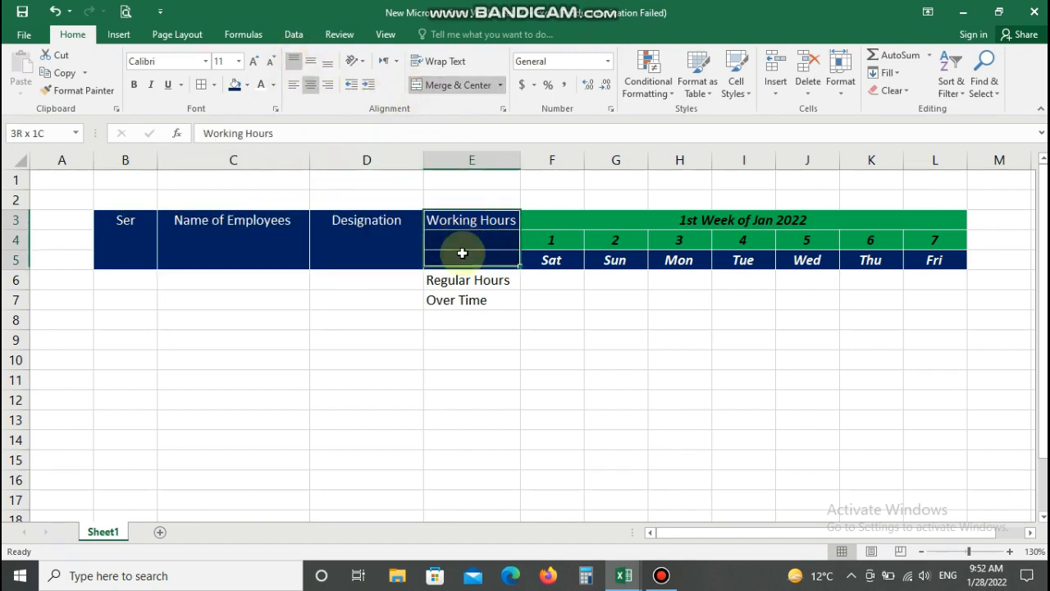
click(443, 85)
click(293, 61)
click(543, 261)
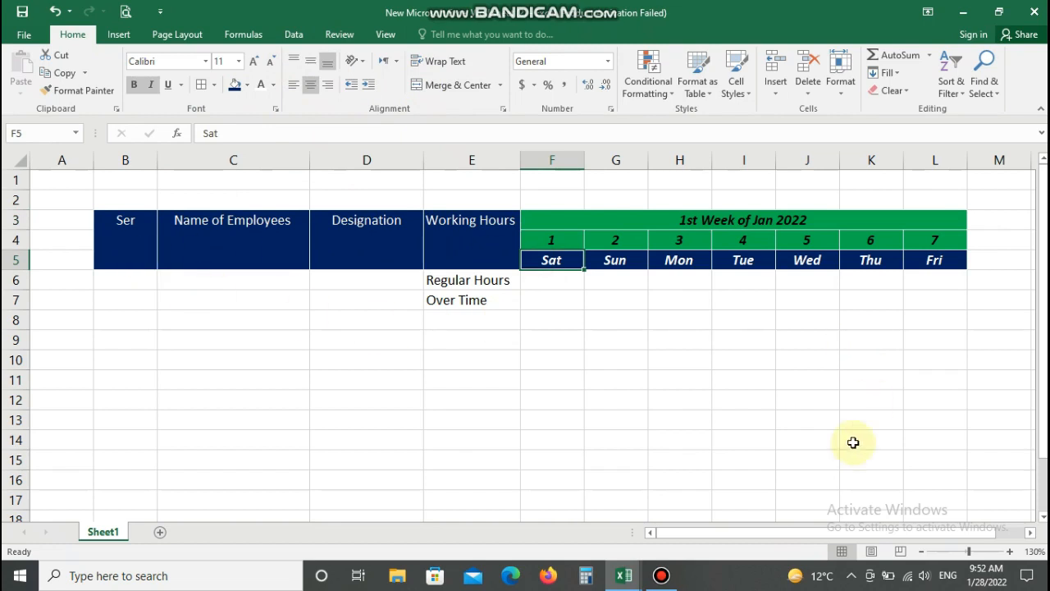
drag(779, 219, 801, 254)
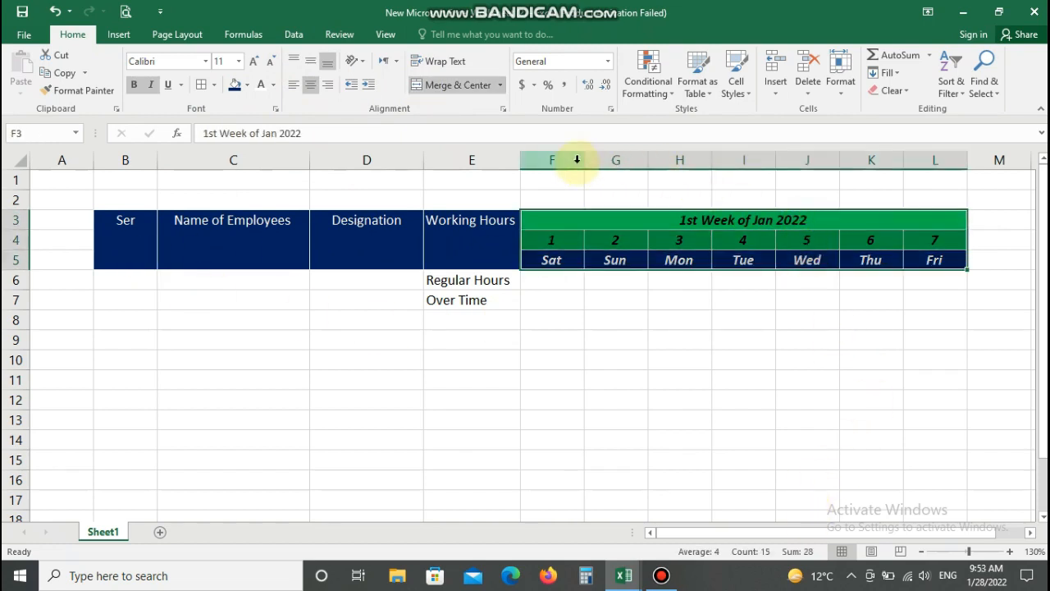
Narrow the day columns F to L and the Ser column B
drag(583, 160, 560, 162)
drag(826, 534, 825, 533)
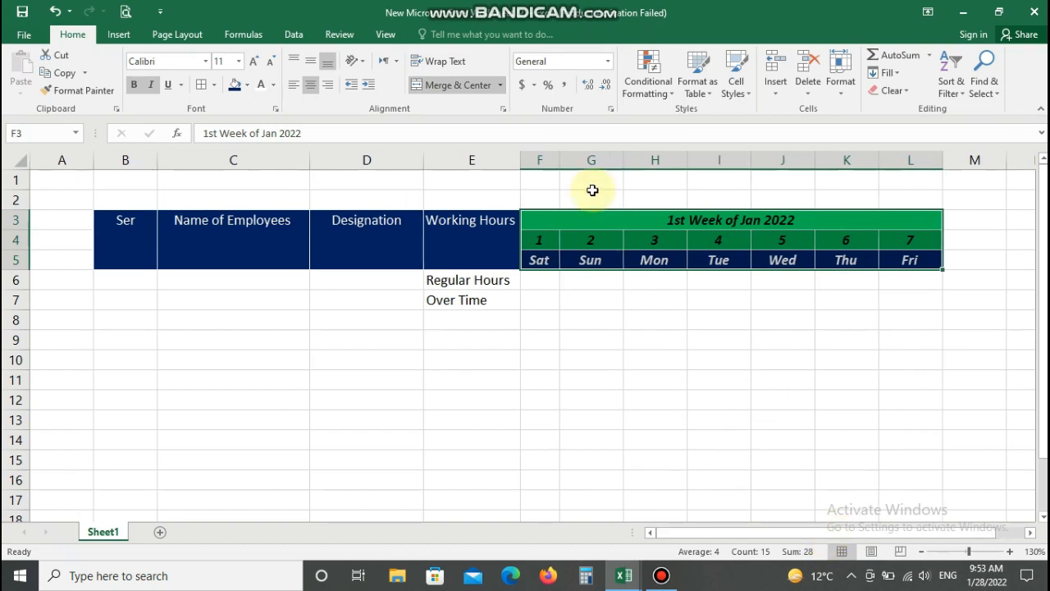
drag(559, 162, 903, 168)
drag(553, 165, 583, 164)
click(611, 240)
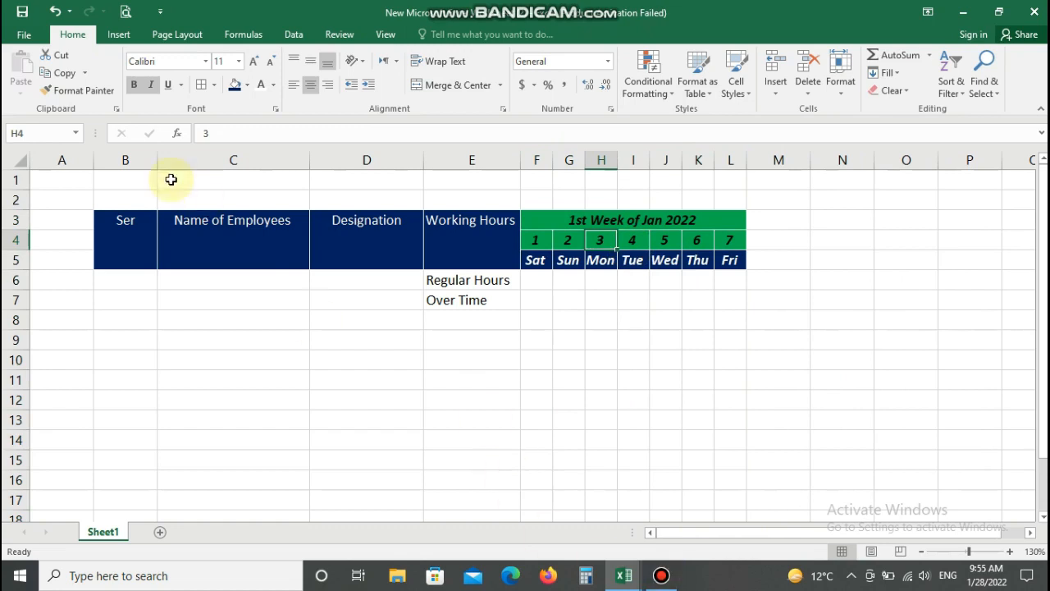
drag(157, 160, 136, 159)
Widen the employee-name column C and left-align the Name of Employees and Designation headers
click(234, 224)
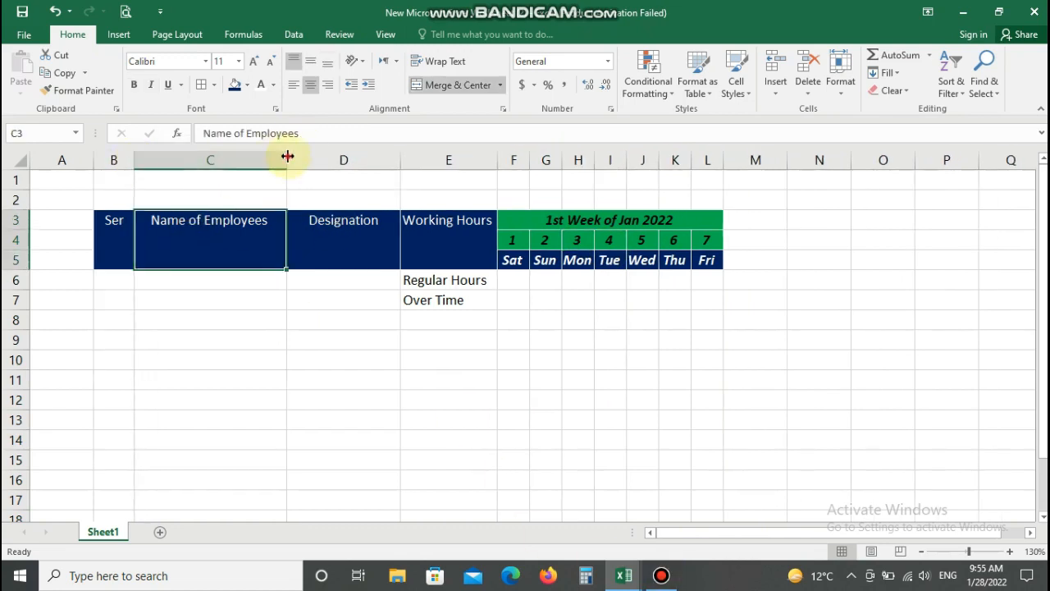
drag(287, 155, 356, 161)
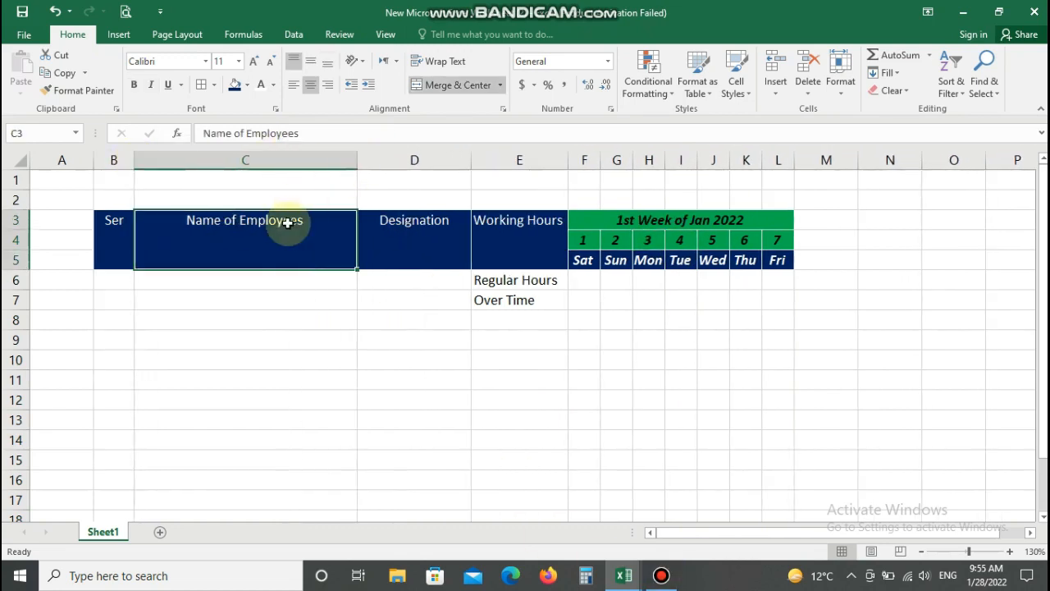
click(293, 84)
click(374, 230)
click(293, 85)
click(558, 263)
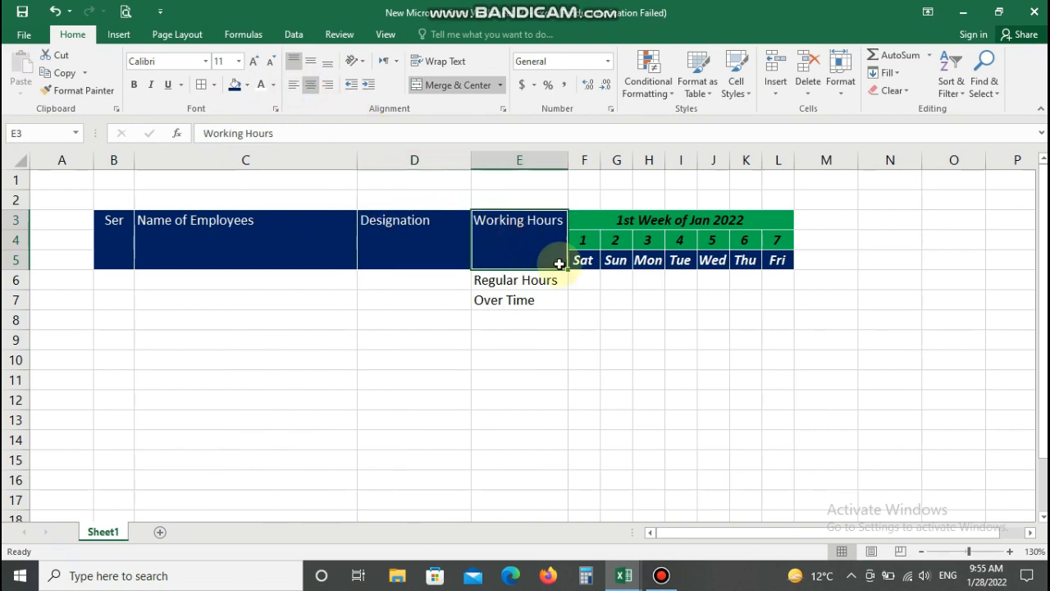
drag(678, 229, 656, 261)
Copy the F3:L5 week header block into M3, T3 and AA3
click(62, 72)
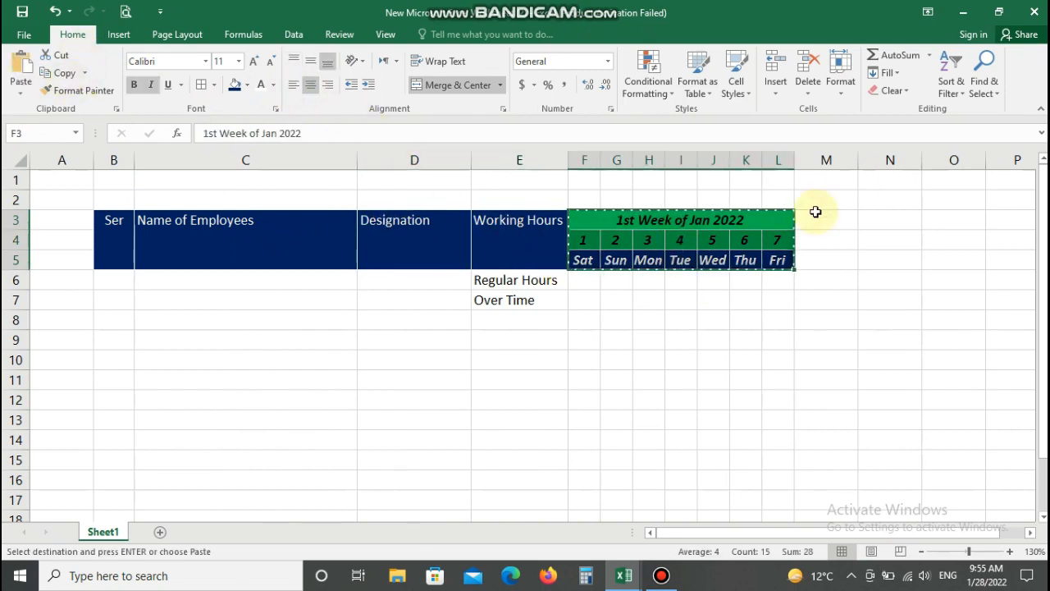
click(815, 212)
click(20, 69)
drag(820, 531, 854, 531)
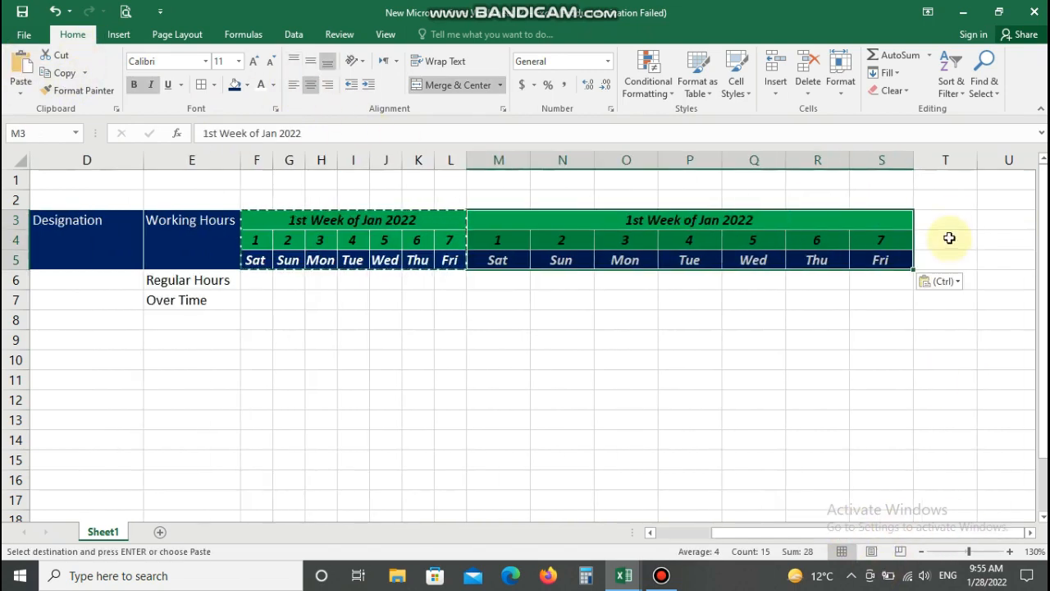
click(945, 220)
click(20, 69)
drag(785, 532, 880, 533)
click(1029, 532)
click(1029, 532)
click(1029, 532)
click(967, 219)
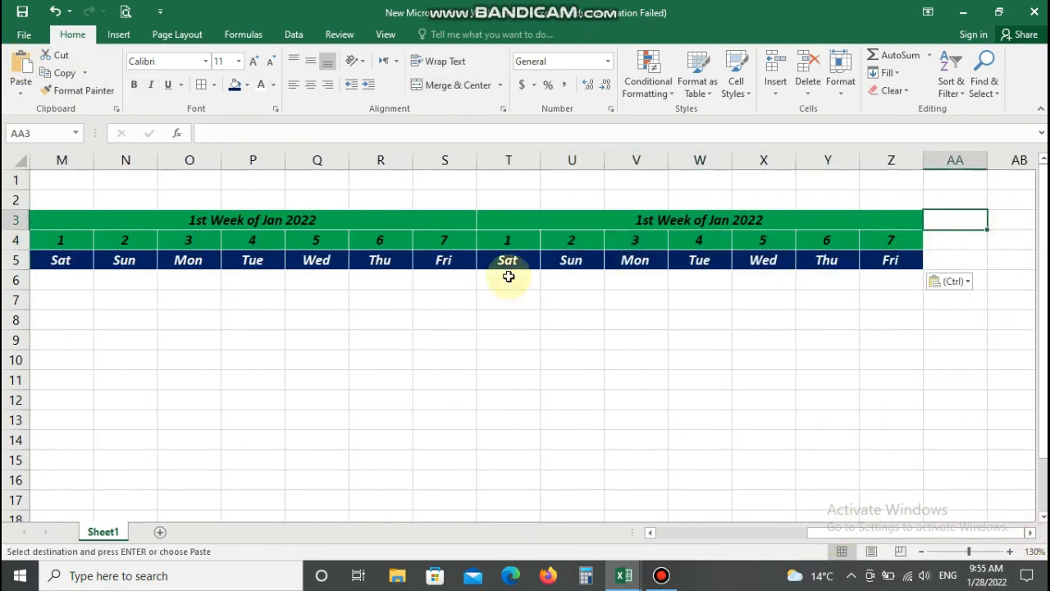
click(27, 66)
drag(886, 533, 935, 532)
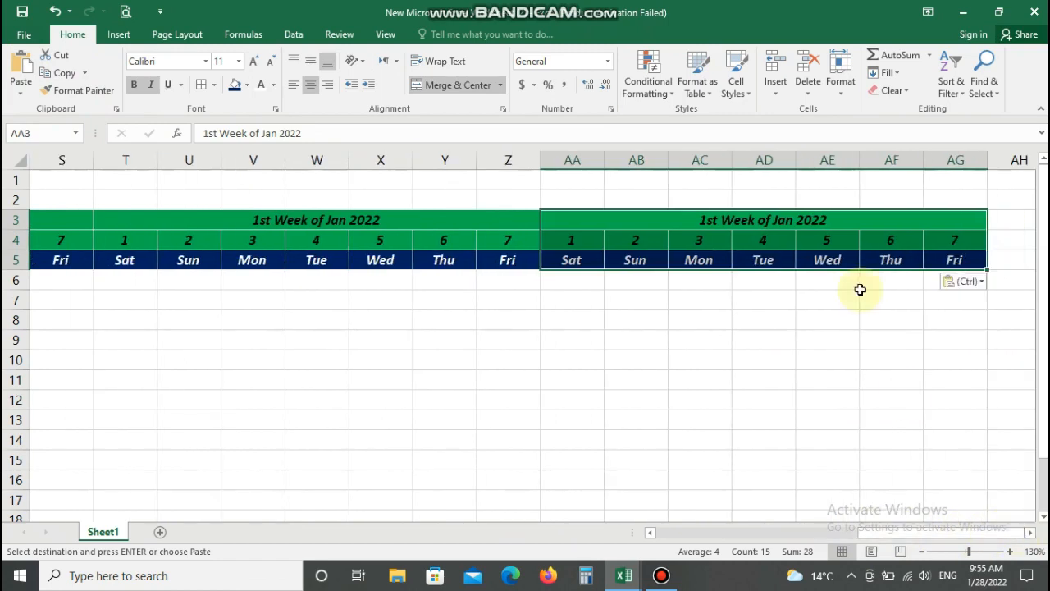
Set the columns up to AG to the same narrow width
drag(962, 153, 598, 159)
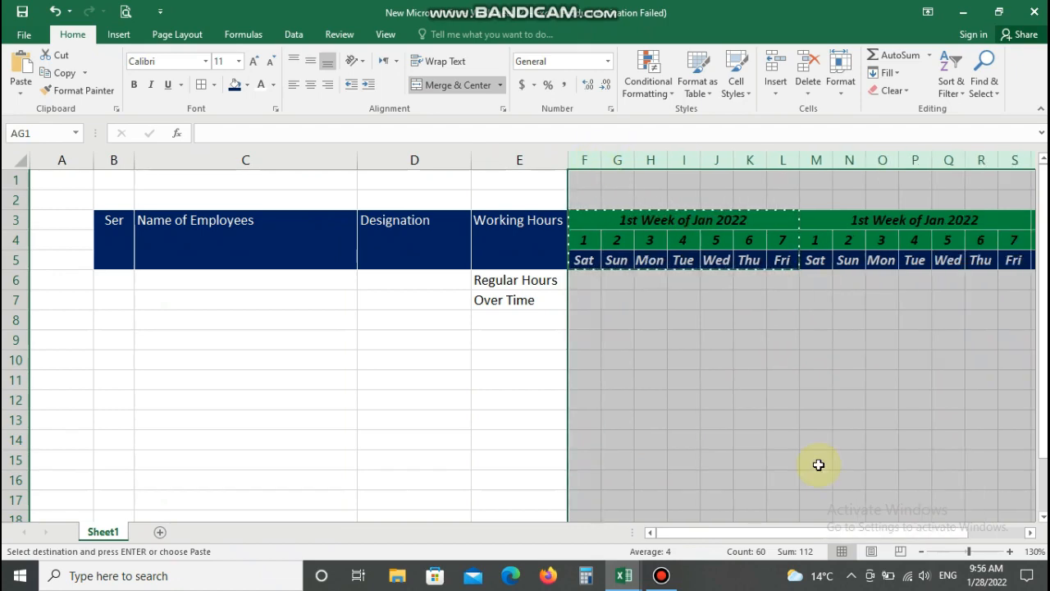
drag(853, 533, 864, 505)
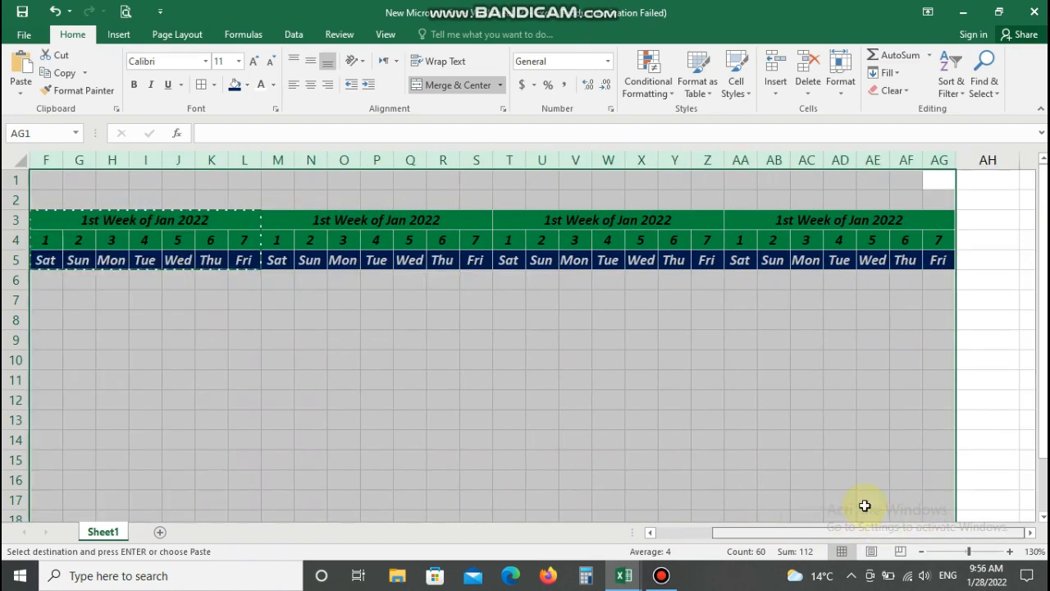
click(741, 320)
click(541, 256)
Retitle the block at M3 as '2nd Week of Jan 2022'
drag(747, 532, 685, 530)
click(308, 277)
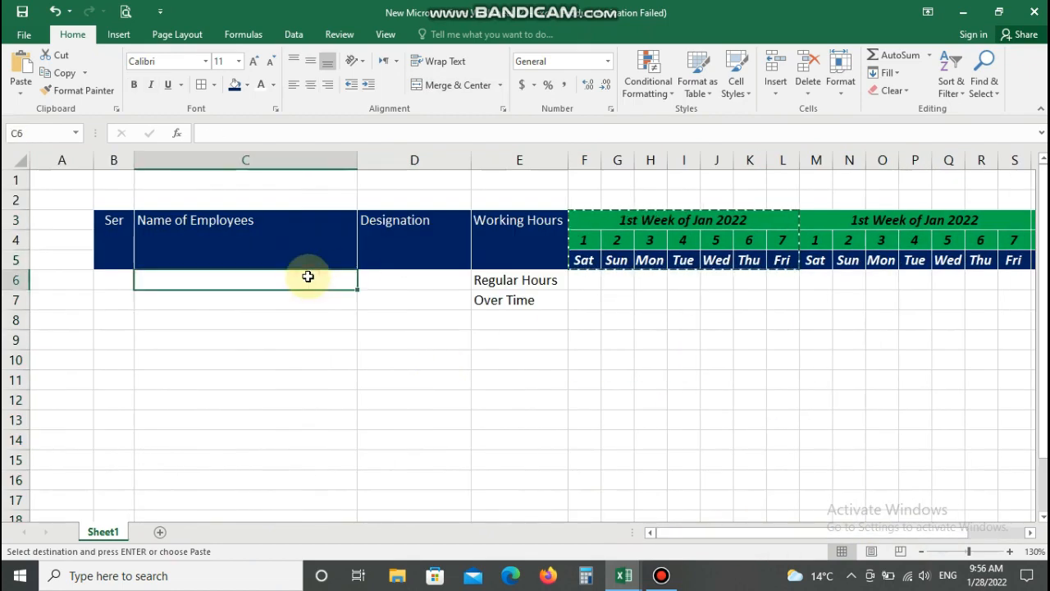
click(414, 238)
click(849, 259)
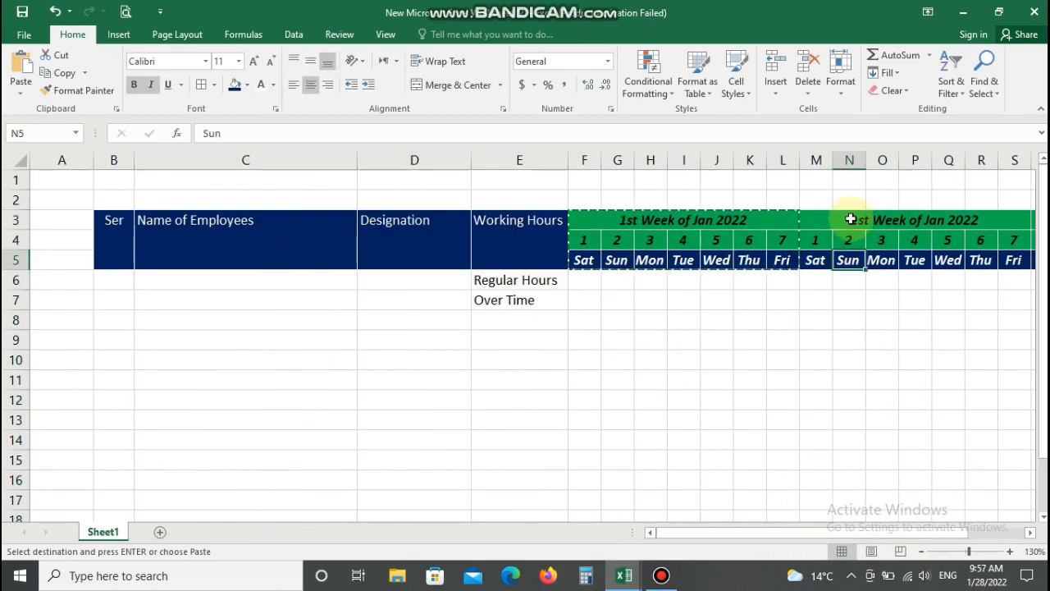
double_click(882, 223)
key(BackSpace)
key(BackSpace)
key(BackSpace)
text(2nd)
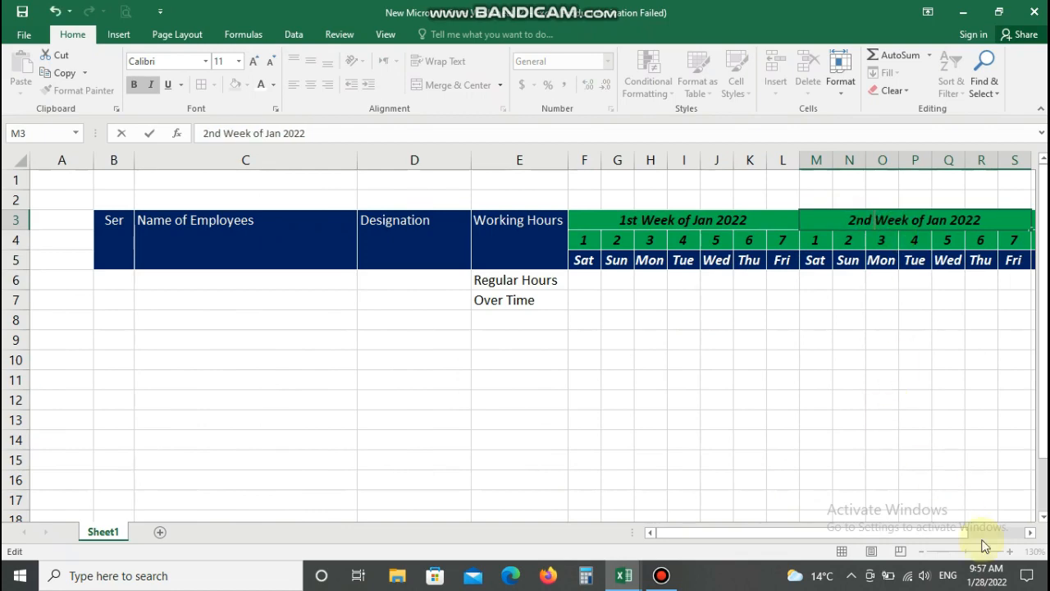
click(1031, 532)
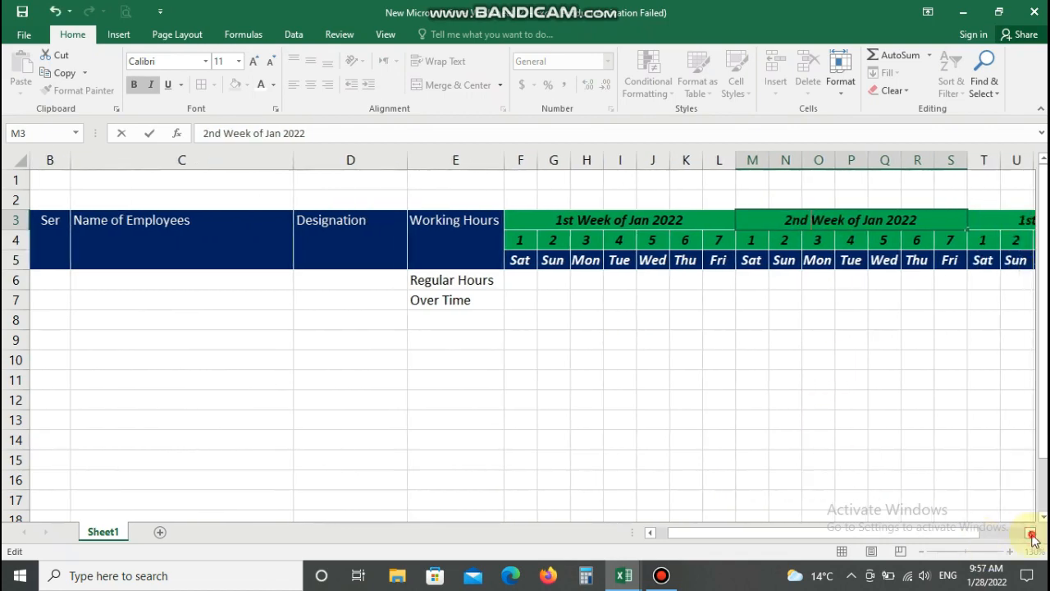
Retitle the following blocks as '3rd Week of Jan 2022' and '4th Week of Jan 2022'
click(555, 221)
double_click(554, 222)
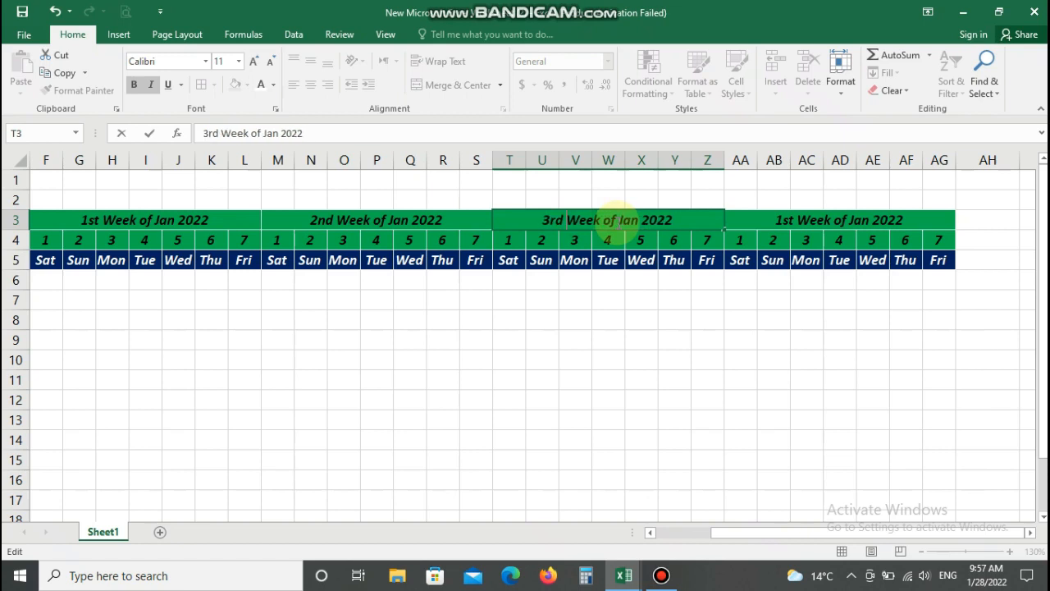
click(791, 223)
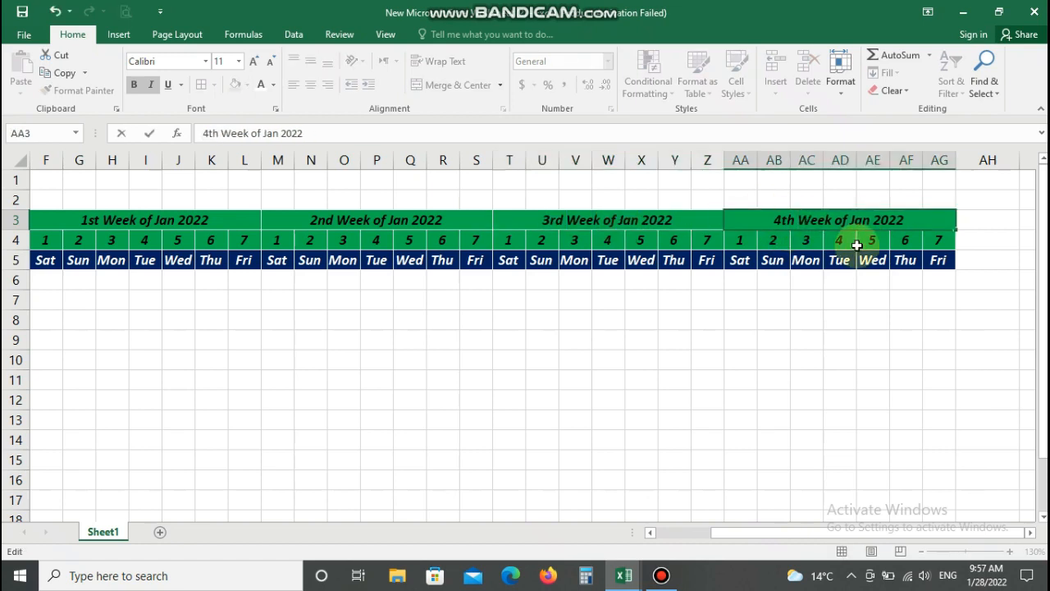
drag(886, 533, 773, 532)
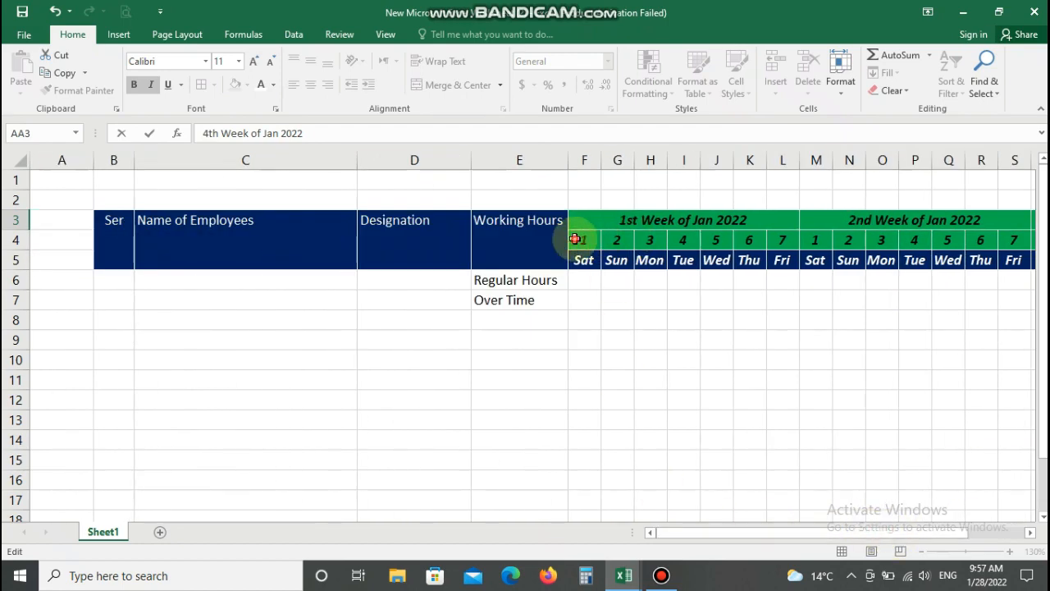
drag(576, 239, 970, 253)
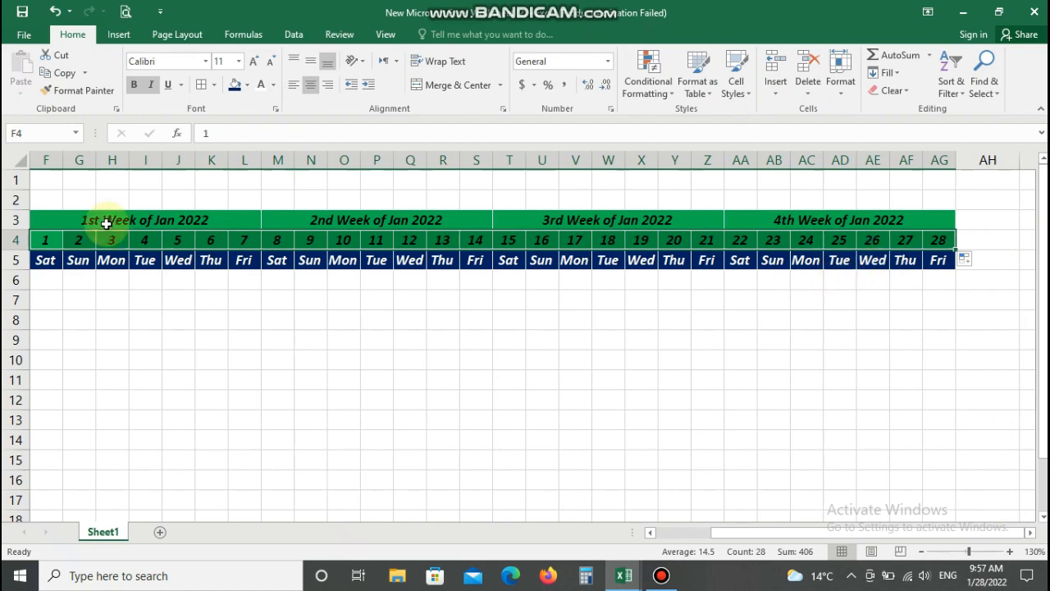
drag(711, 533, 679, 532)
drag(530, 222, 871, 242)
click(261, 85)
click(619, 319)
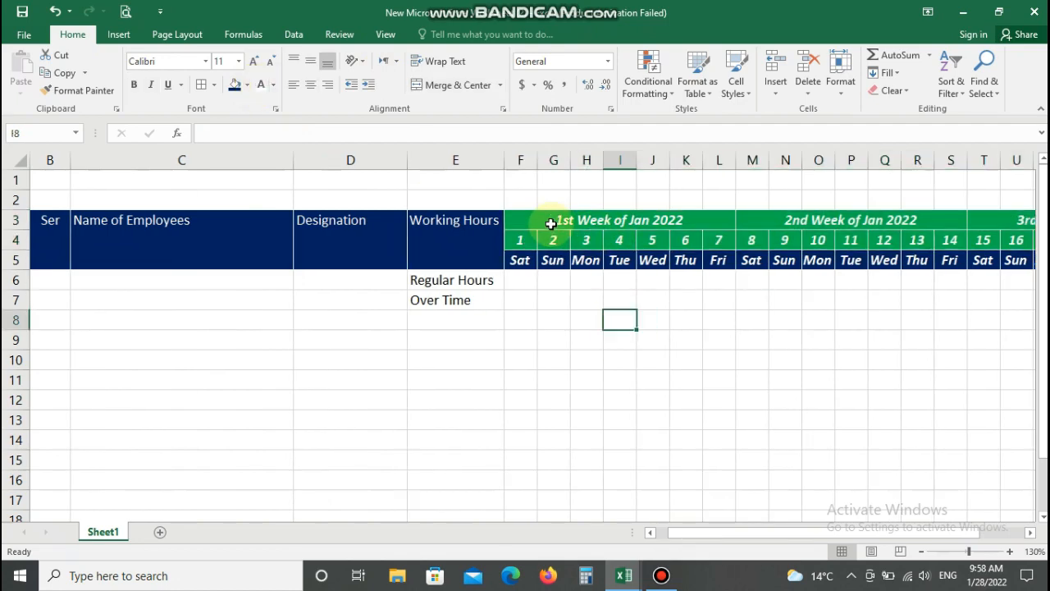
drag(551, 222, 812, 239)
click(273, 85)
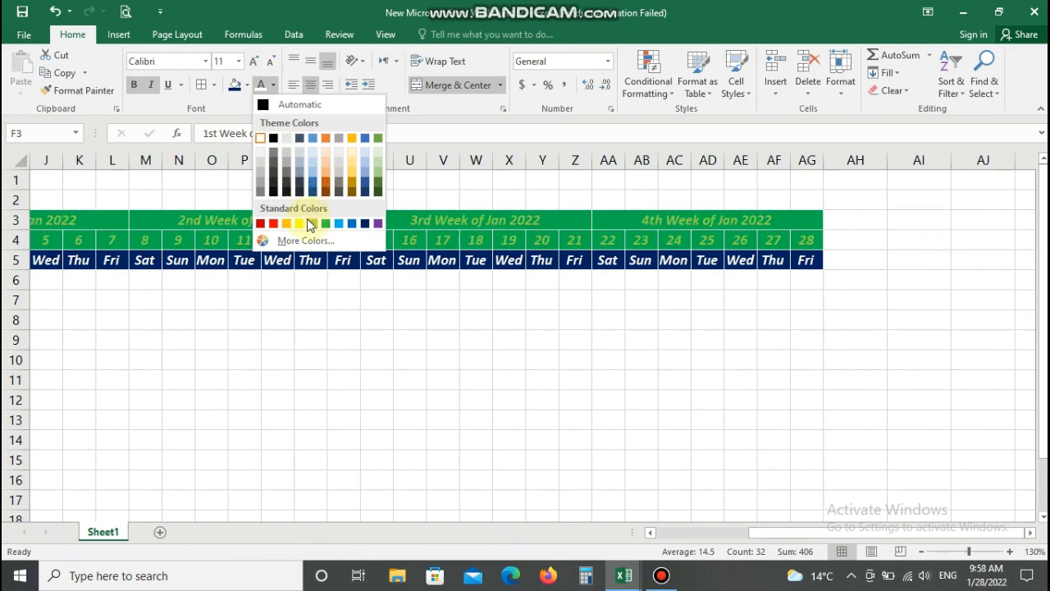
click(284, 142)
scroll(589, 292, left, 3)
click(589, 293)
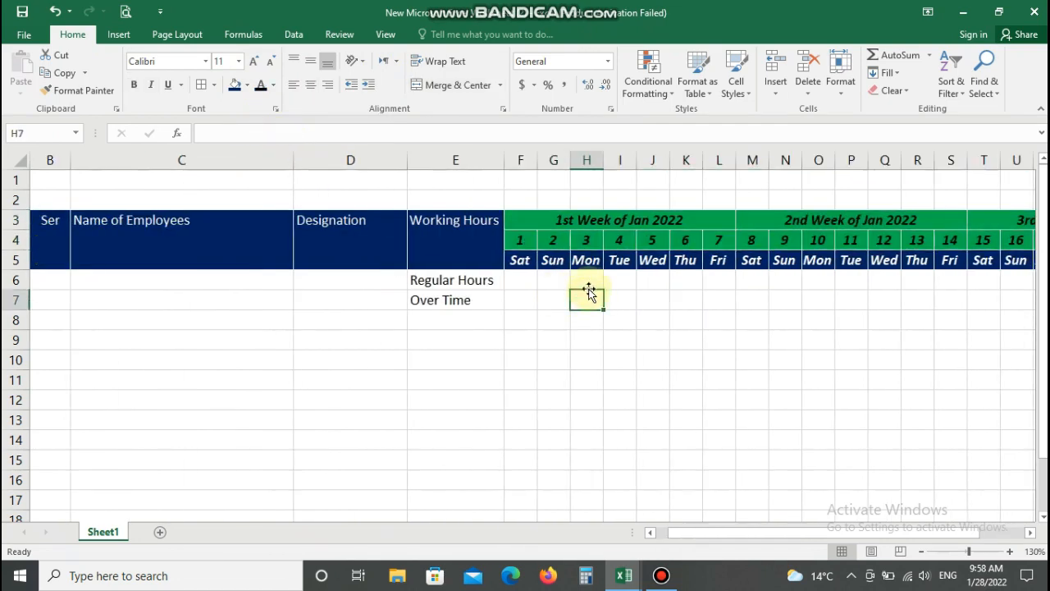
Merge B6:B7, C6:C7 and D6:D7 for the first employee's entry
drag(41, 283, 46, 302)
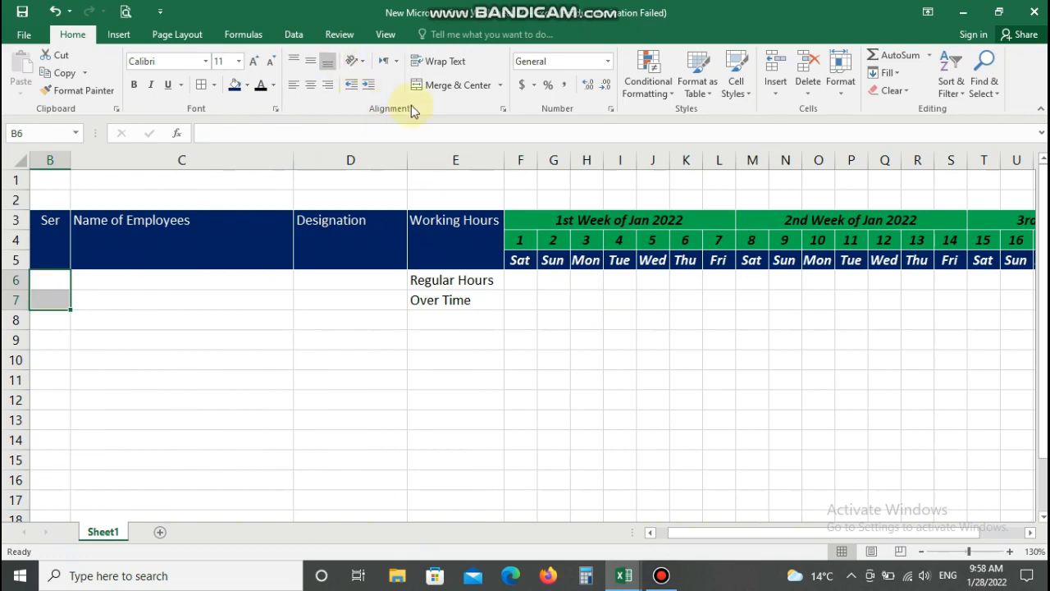
click(447, 84)
drag(110, 281, 123, 300)
click(433, 84)
click(332, 287)
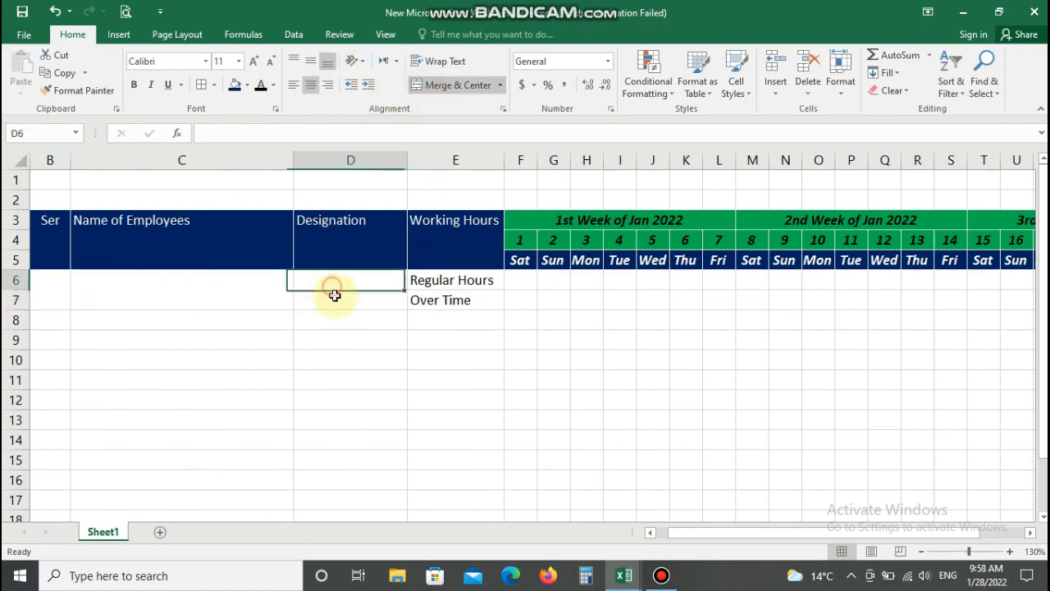
drag(334, 295, 335, 301)
click(420, 84)
click(495, 300)
click(522, 280)
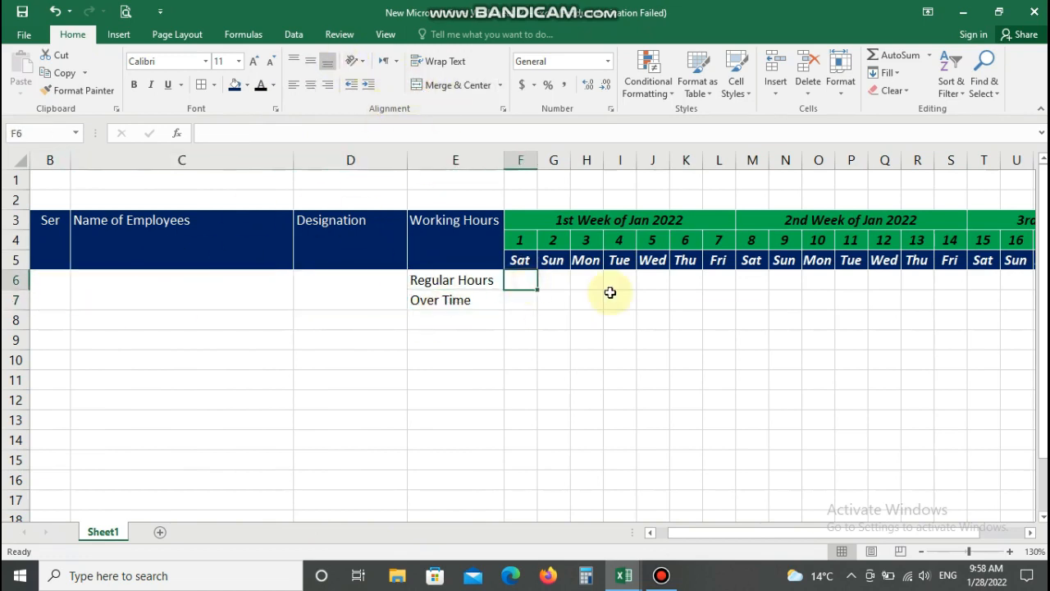
Enter the label 'Regular Hours' in C2 and the value 8 in D2
click(176, 184)
click(236, 201)
text(Re)
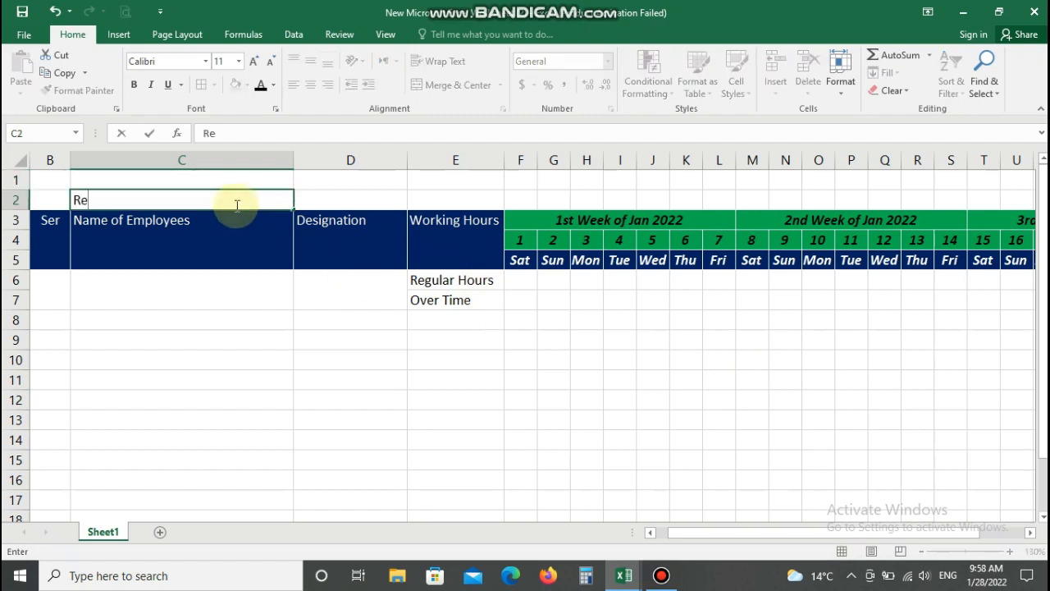
text(gular Hours)
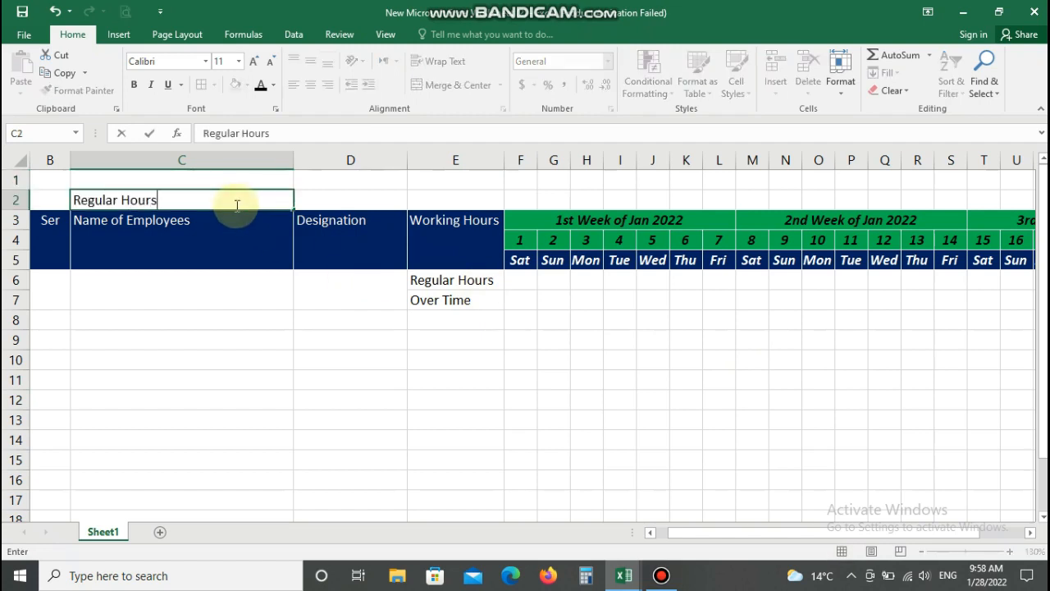
key(Tab)
text(8)
key(Tab)
Align the Regular Hours label and its value 8, and fill C2:D2 yellow
drag(105, 205, 375, 203)
click(309, 85)
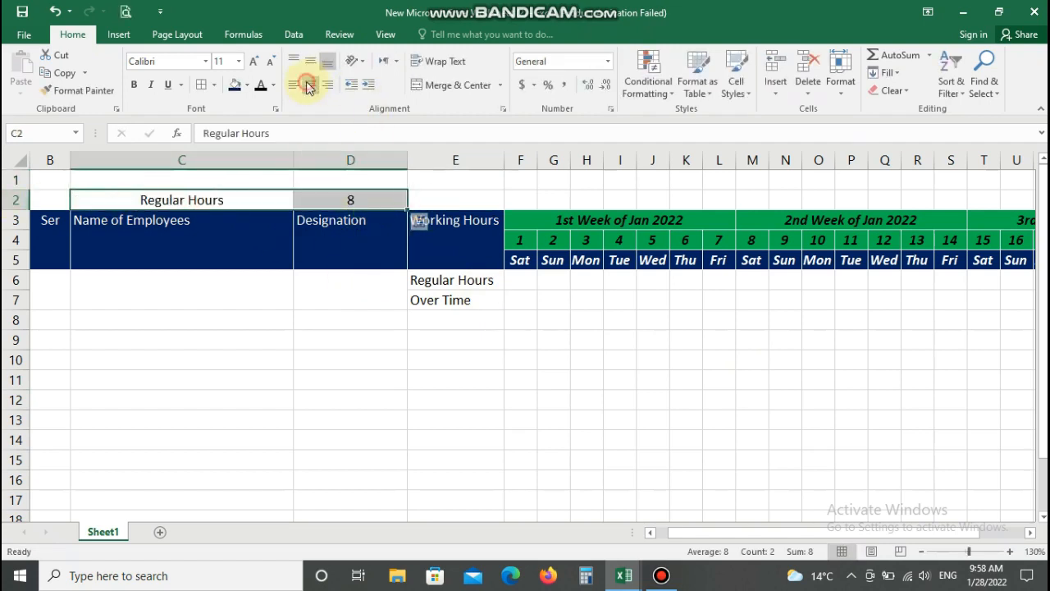
click(230, 195)
click(292, 84)
drag(144, 198, 306, 201)
click(247, 86)
click(273, 204)
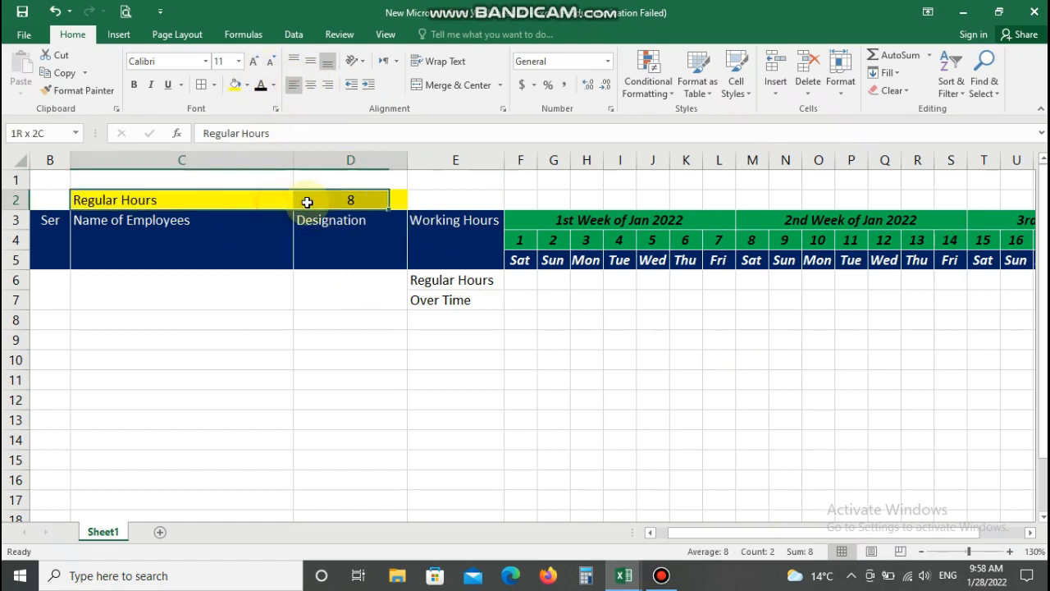
Apply All Borders to the Regular Hours and 8 cells in C2:D2
click(214, 84)
click(197, 215)
click(152, 199)
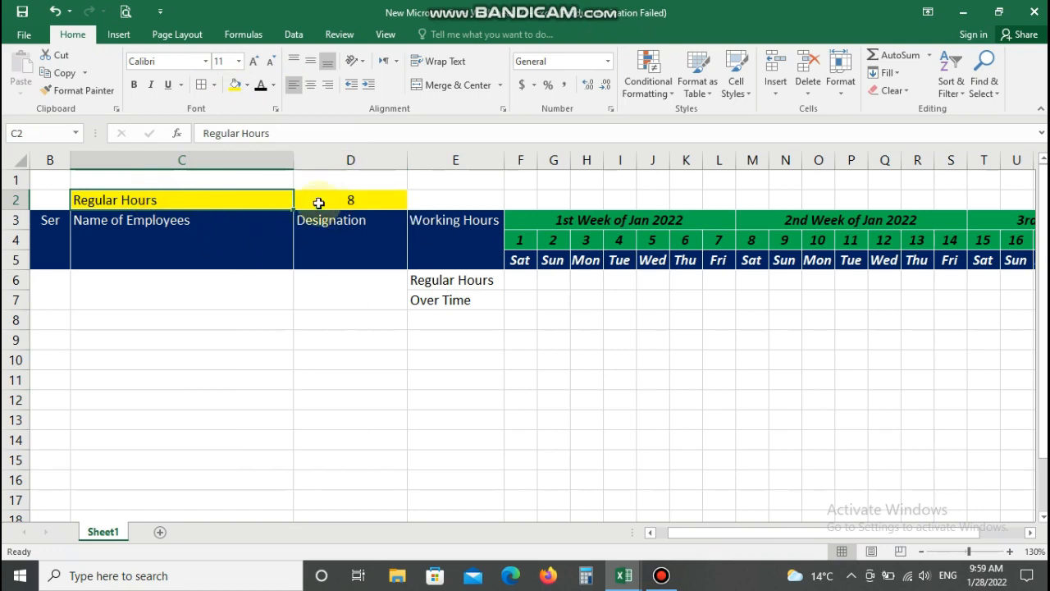
drag(222, 201, 320, 201)
click(214, 84)
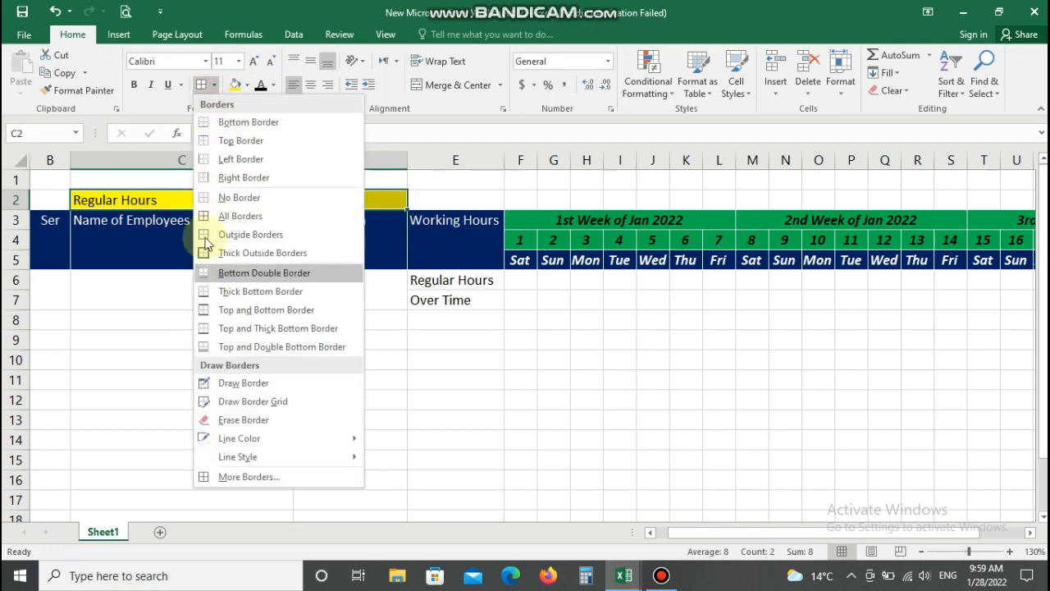
click(255, 220)
drag(199, 199, 300, 199)
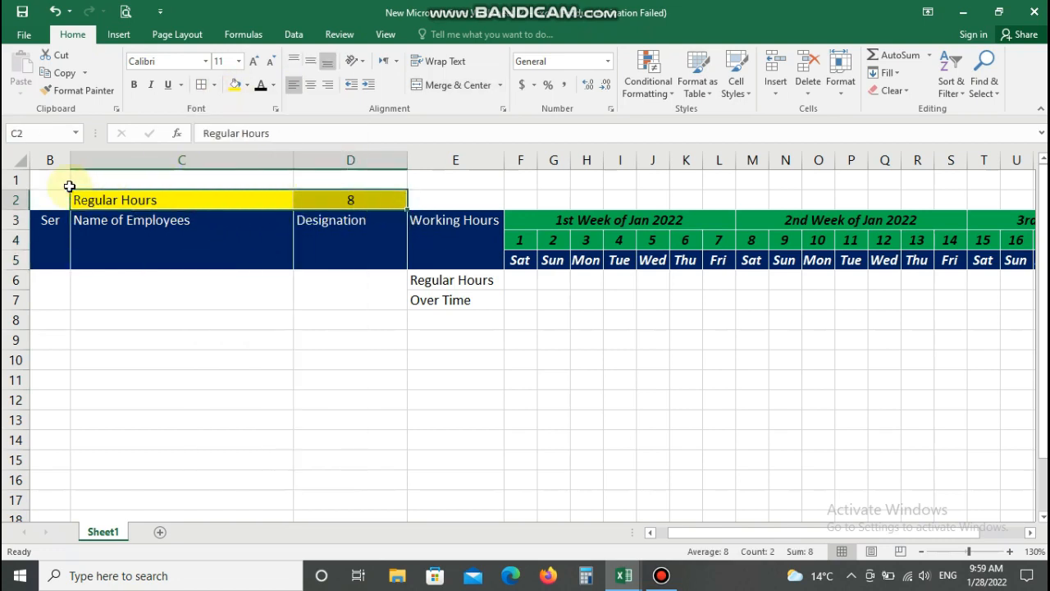
drag(69, 183, 985, 183)
Merge row 1 and enter the title 'Monthly Timesheet Calculator for Employees or Labour Work'
click(427, 85)
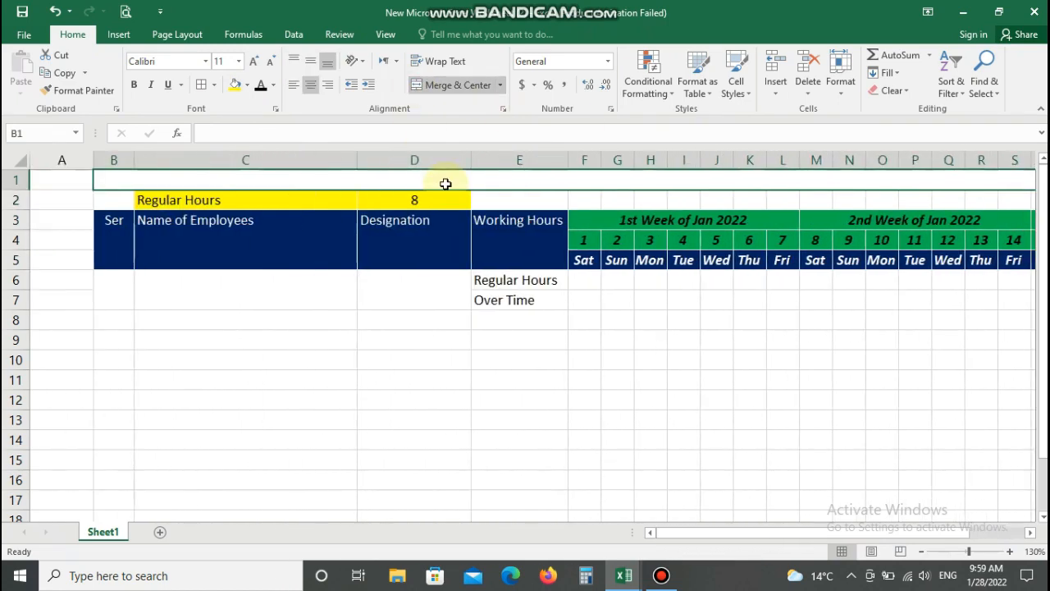
text(Monthly Timesheet Calculator)
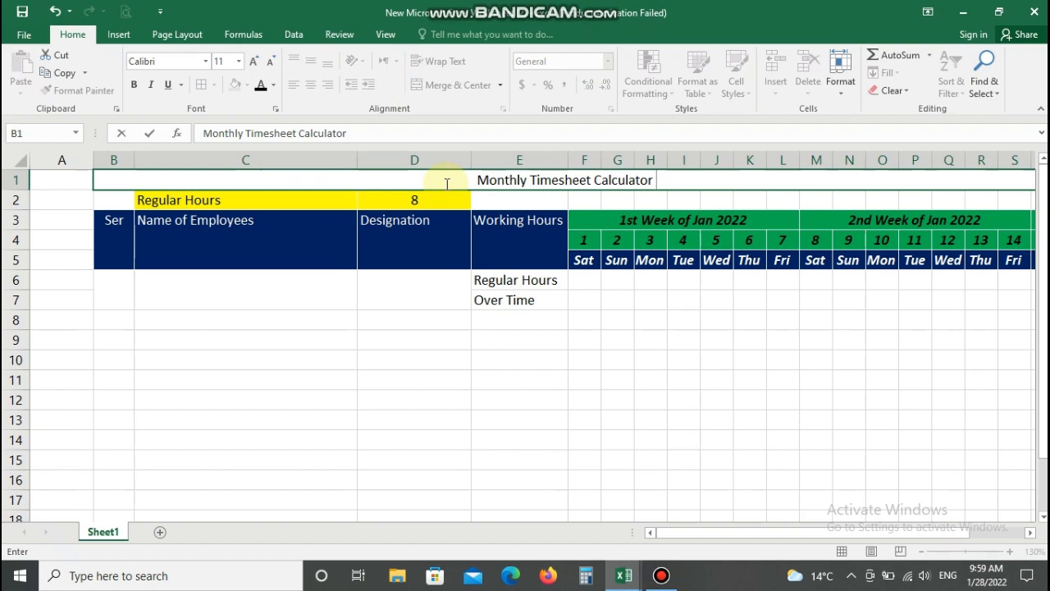
text(Employees or La)
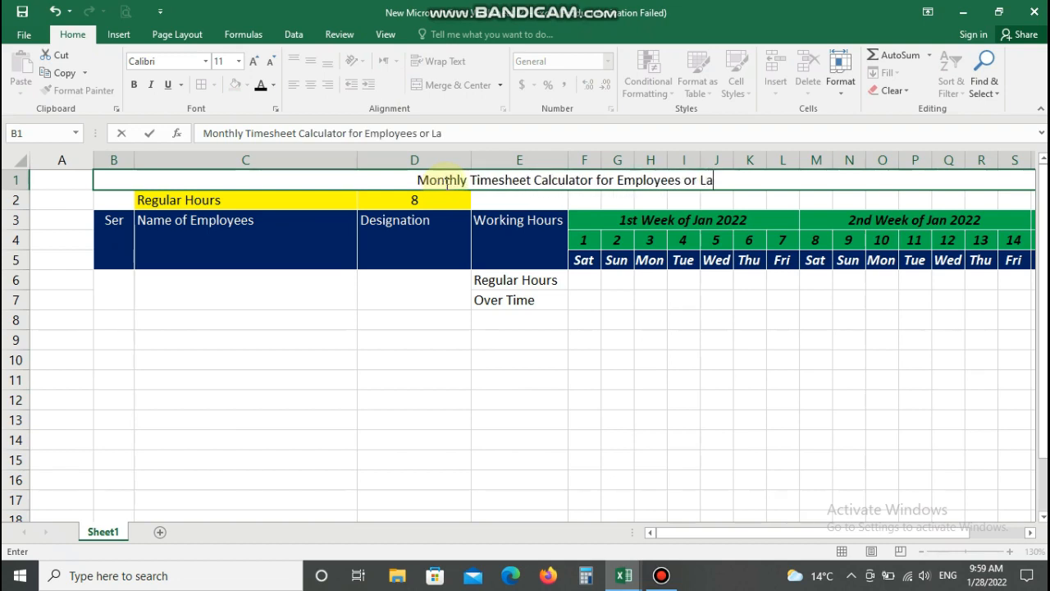
text(k)
key(ctrl+Return)
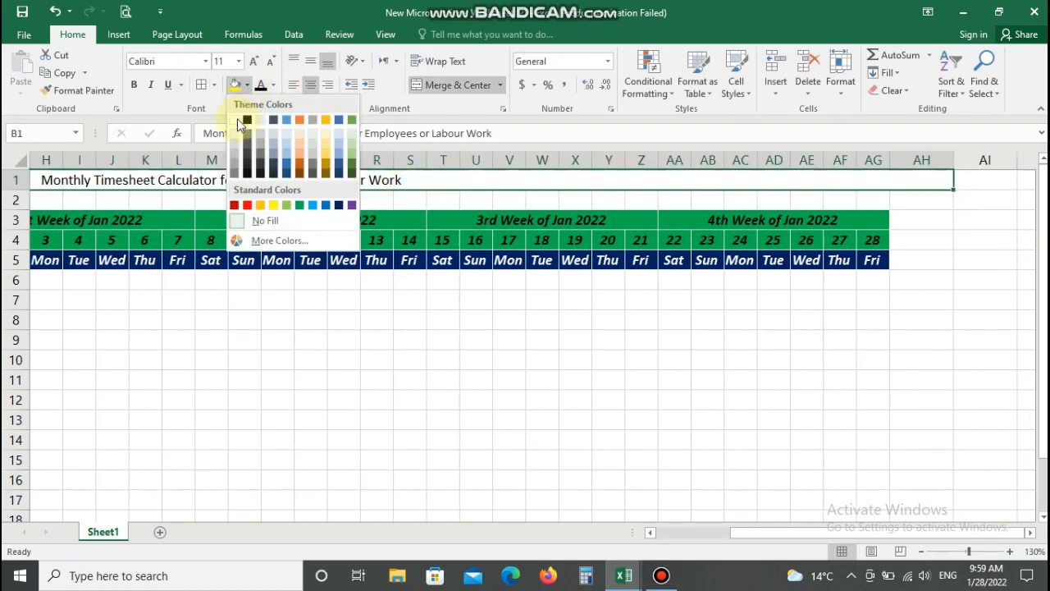
Format the title bold italic white, size 20, on dark blue, and heighten row 1
click(338, 204)
click(274, 85)
click(266, 138)
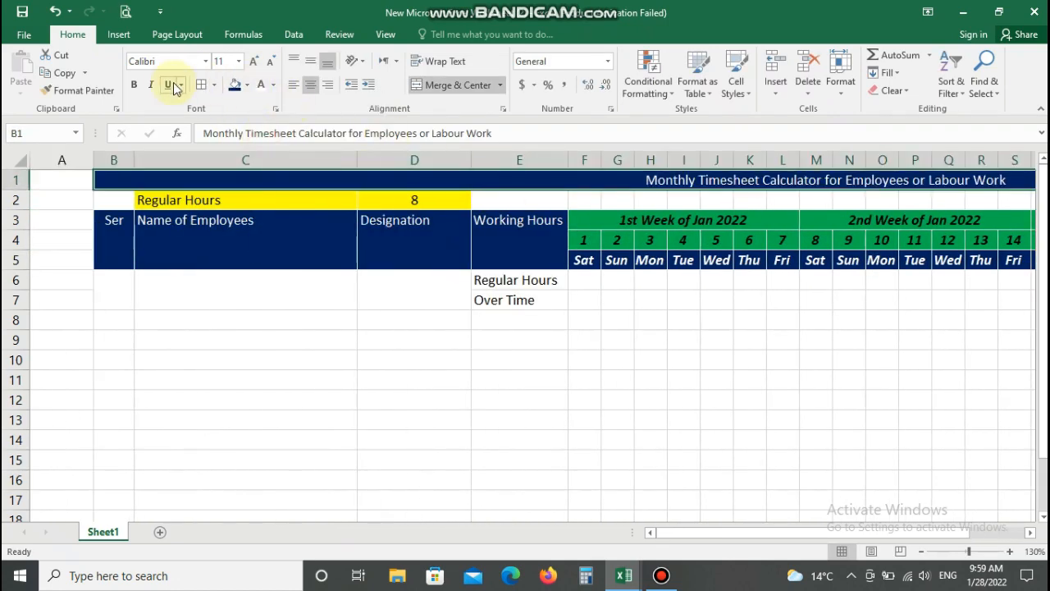
click(134, 84)
click(151, 85)
click(239, 61)
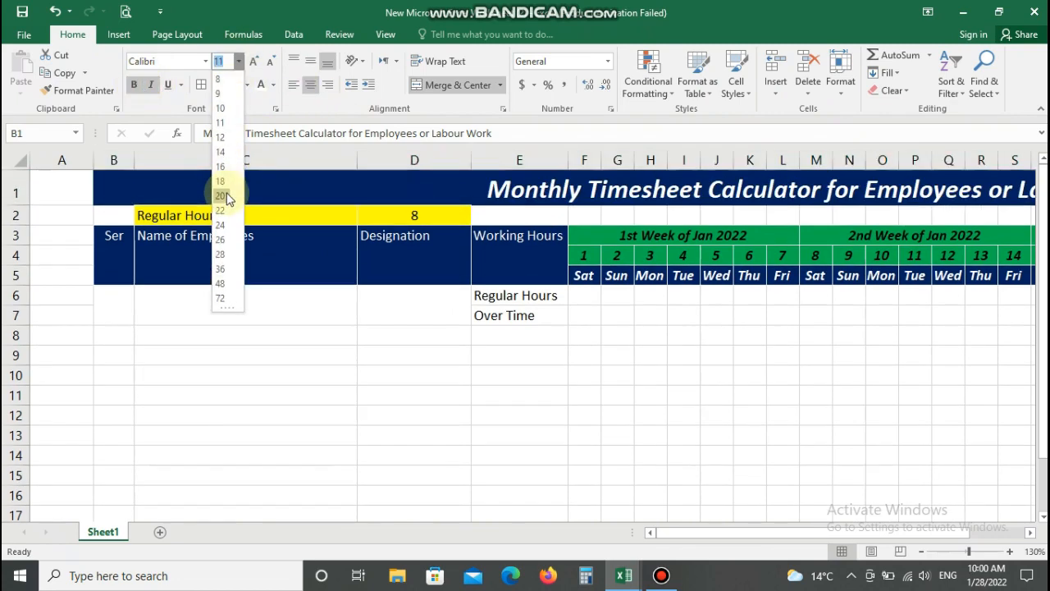
click(221, 196)
drag(18, 202, 19, 208)
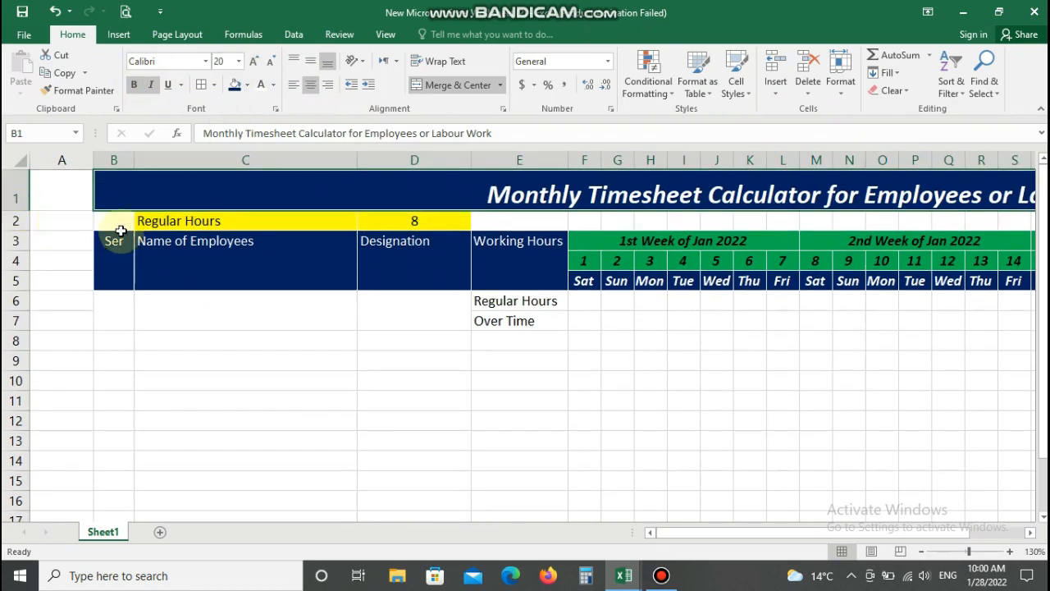
drag(136, 220, 747, 248)
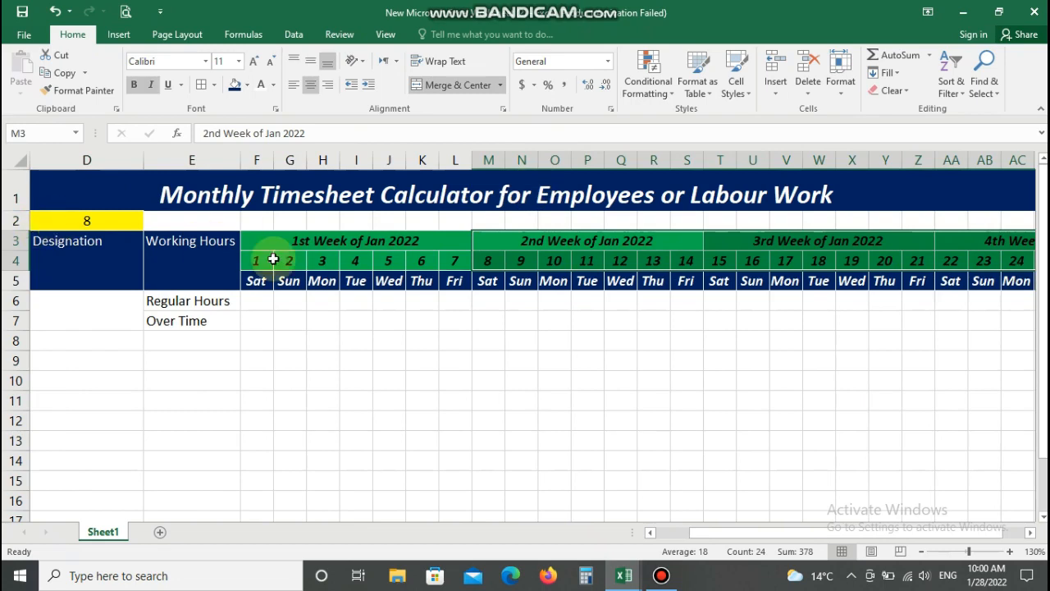
drag(721, 511, 623, 531)
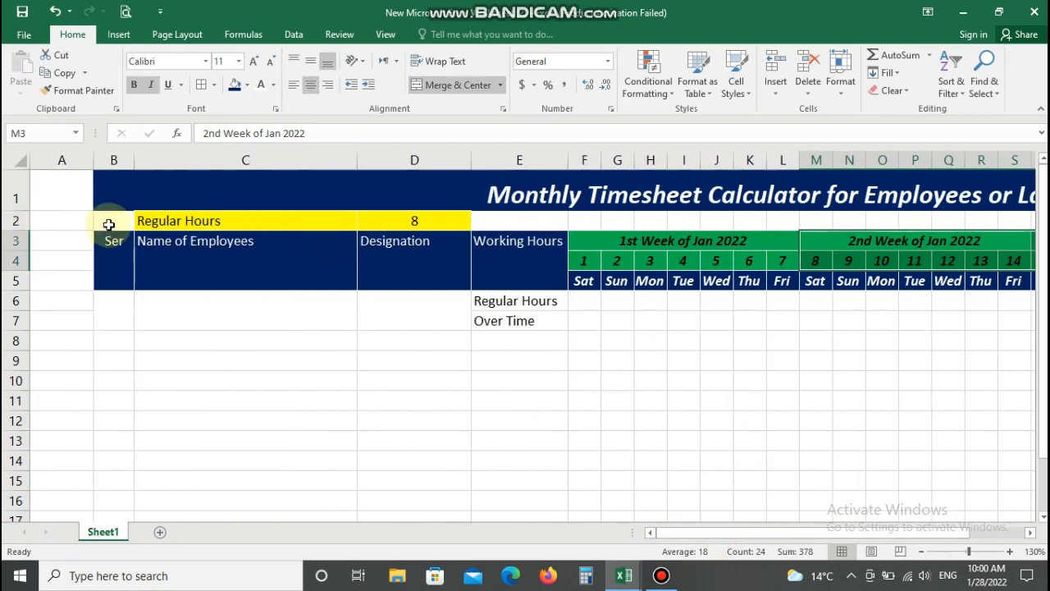
drag(106, 223, 935, 283)
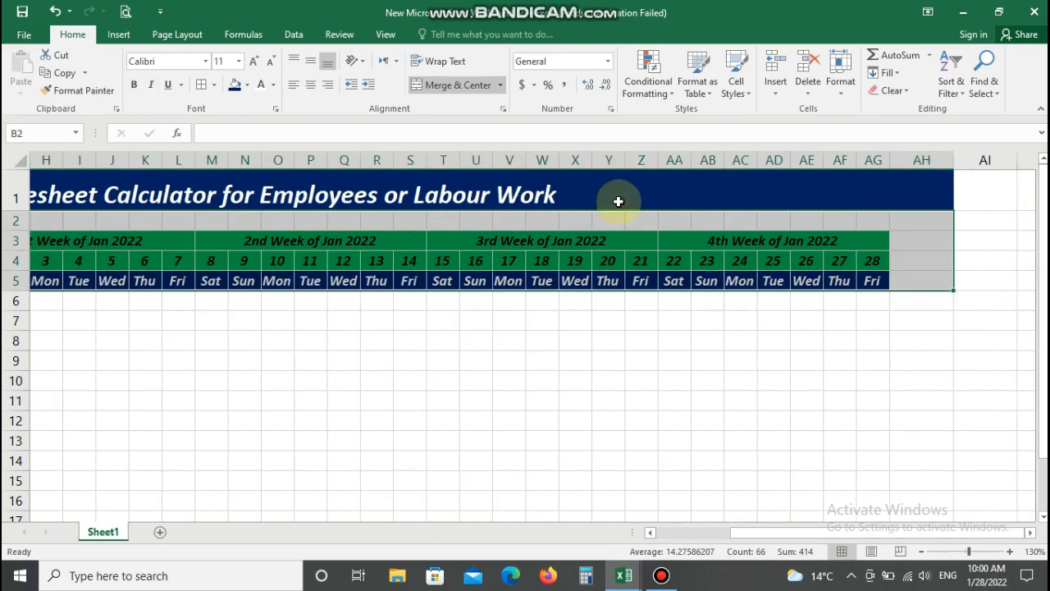
Set the header text to 12 point and make Regular Hours and 8 bold italic
click(238, 62)
click(219, 134)
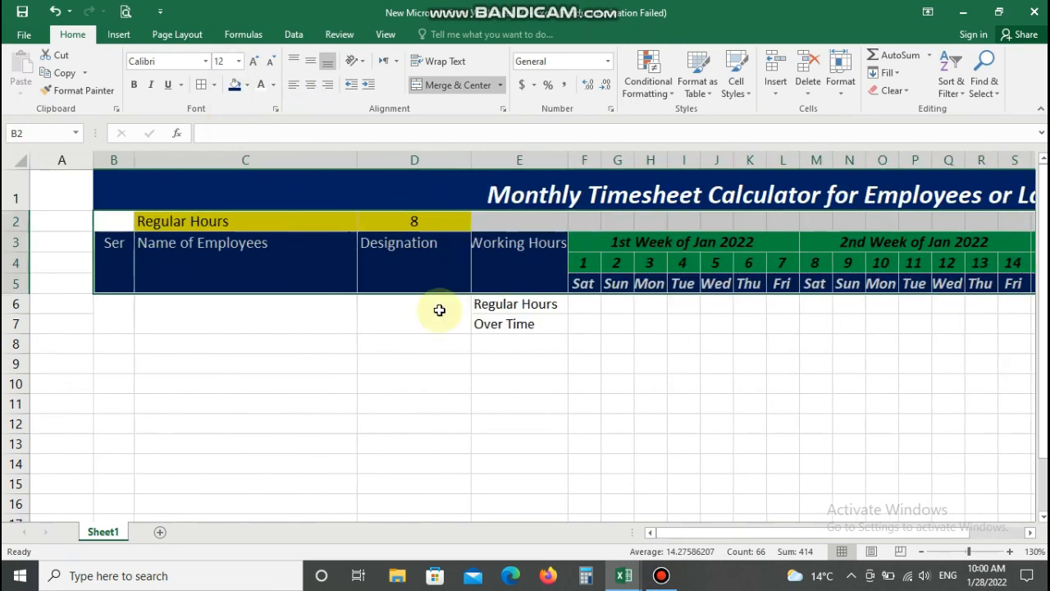
click(197, 222)
mouse_move(356, 226)
mouse_down()
mouse_move(399, 251)
mouse_move(410, 222)
mouse_up()
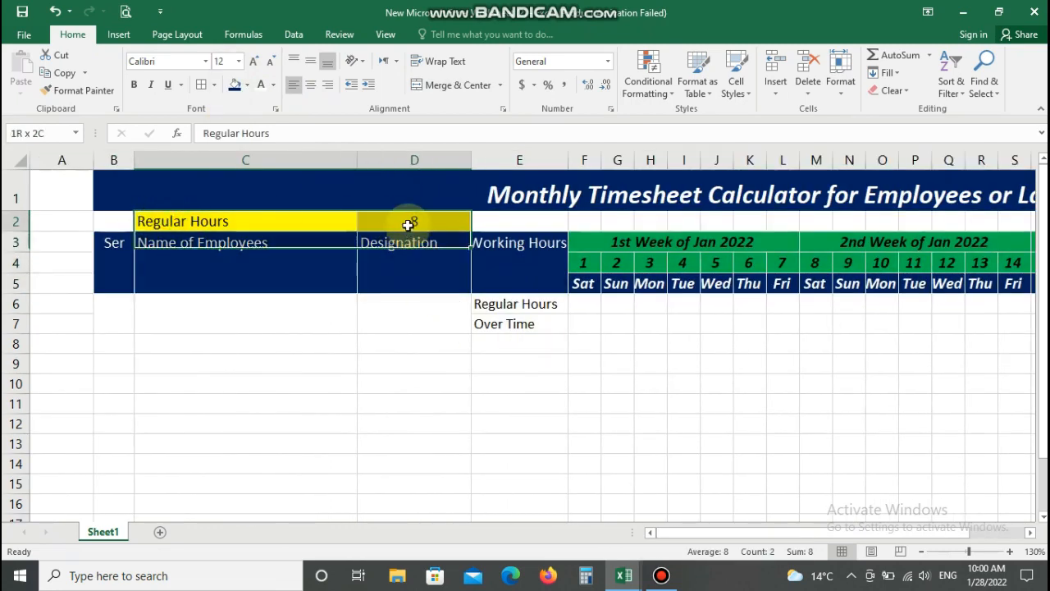
click(150, 85)
click(139, 246)
Fill B2 and row 2 from E2 onward brown
click(105, 257)
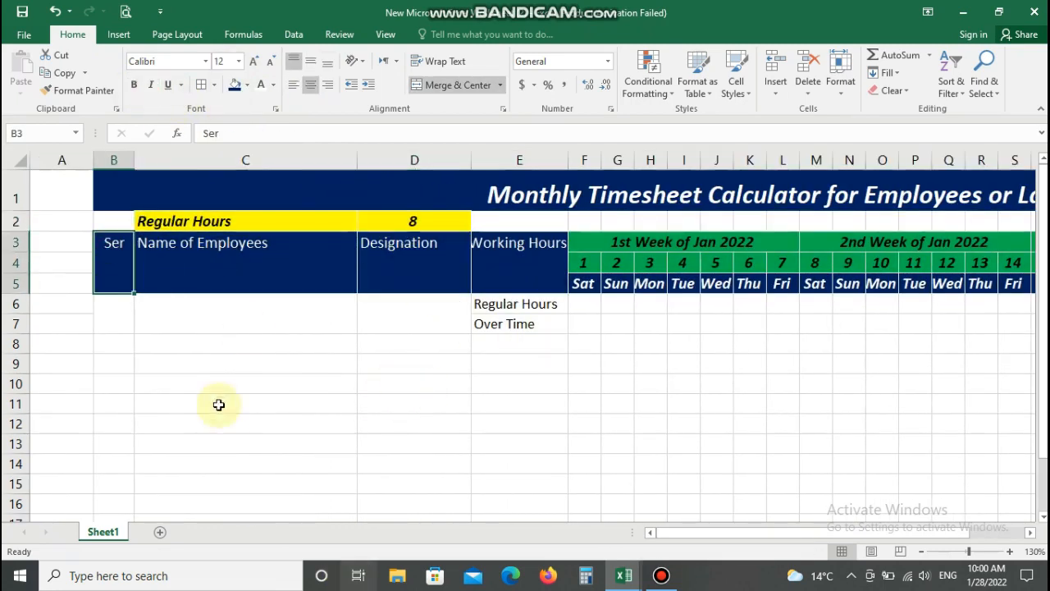
click(115, 223)
click(247, 86)
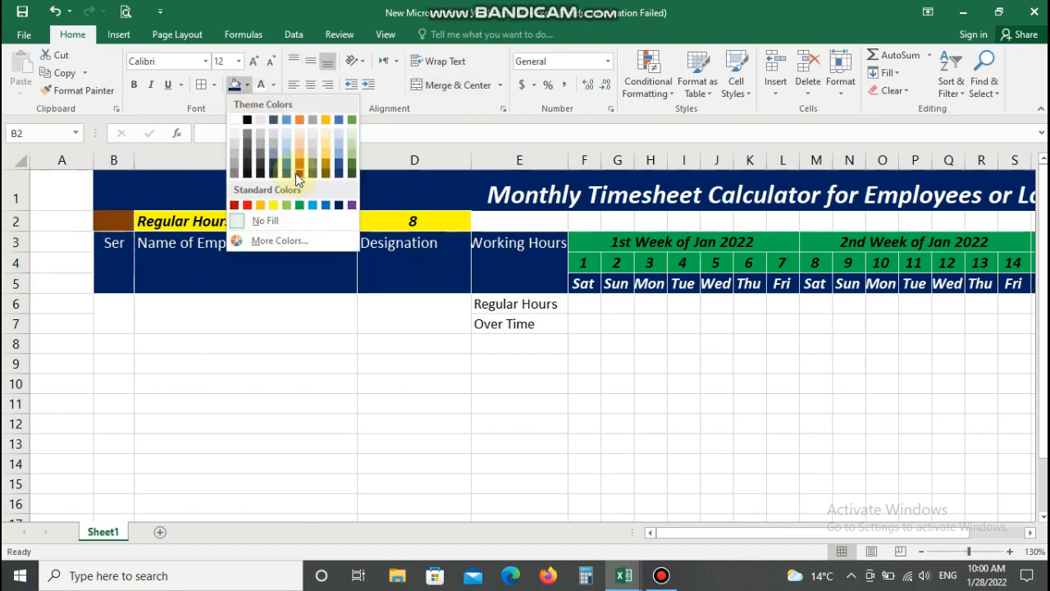
click(297, 180)
drag(492, 220, 943, 222)
click(234, 85)
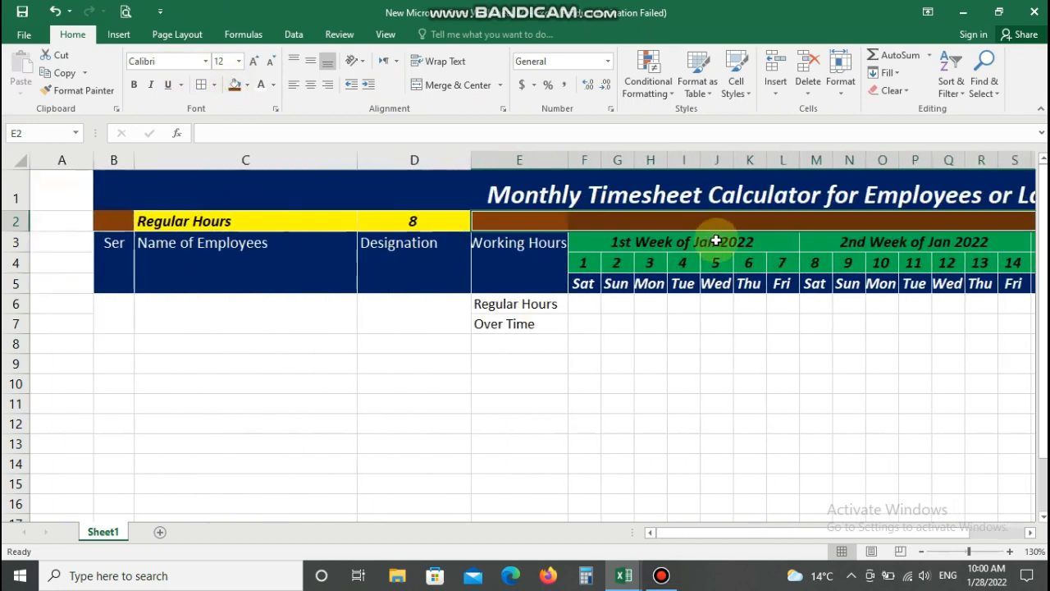
click(616, 280)
click(123, 310)
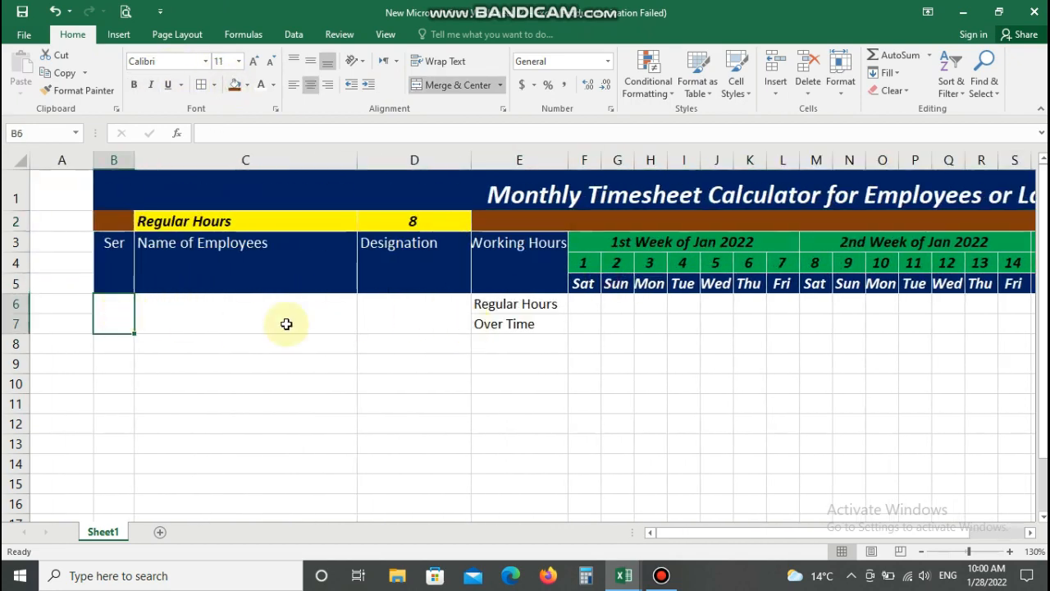
Outline rows 6–7 and draw coloured border lines across the first employee's rows
drag(139, 305, 873, 316)
click(201, 85)
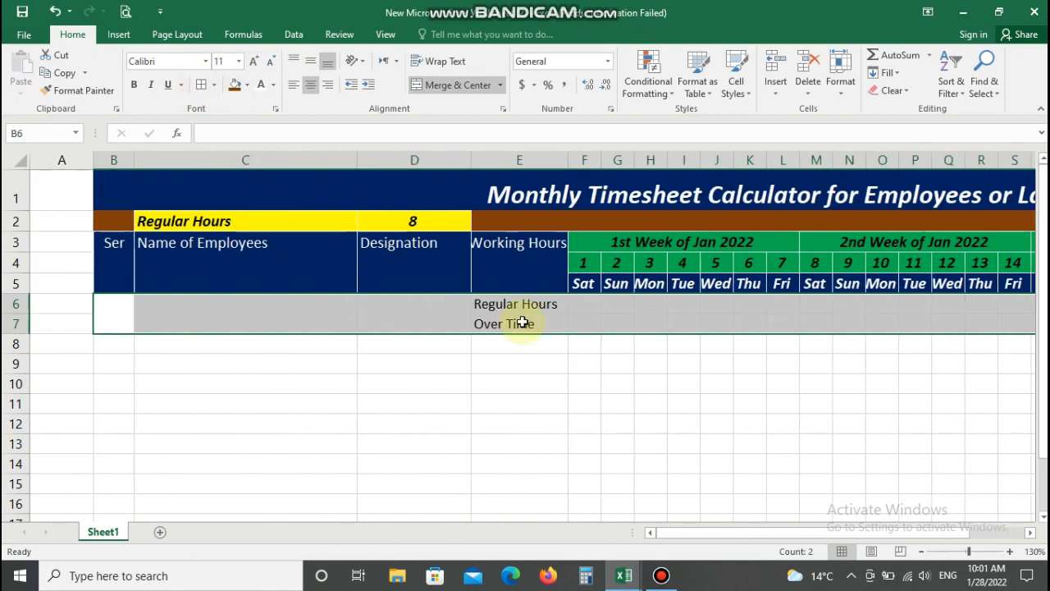
click(248, 85)
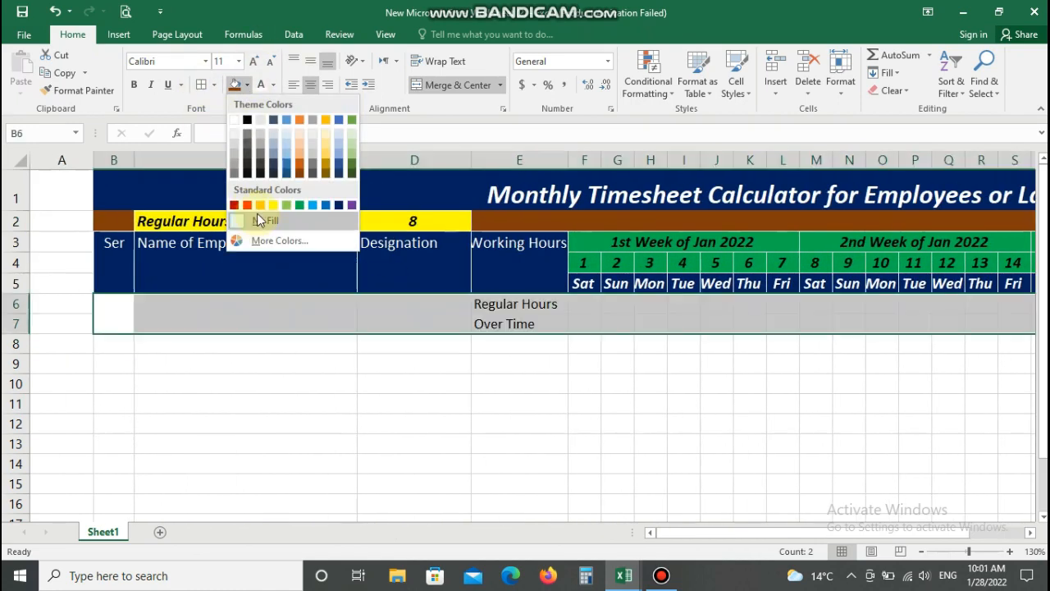
click(247, 85)
click(215, 86)
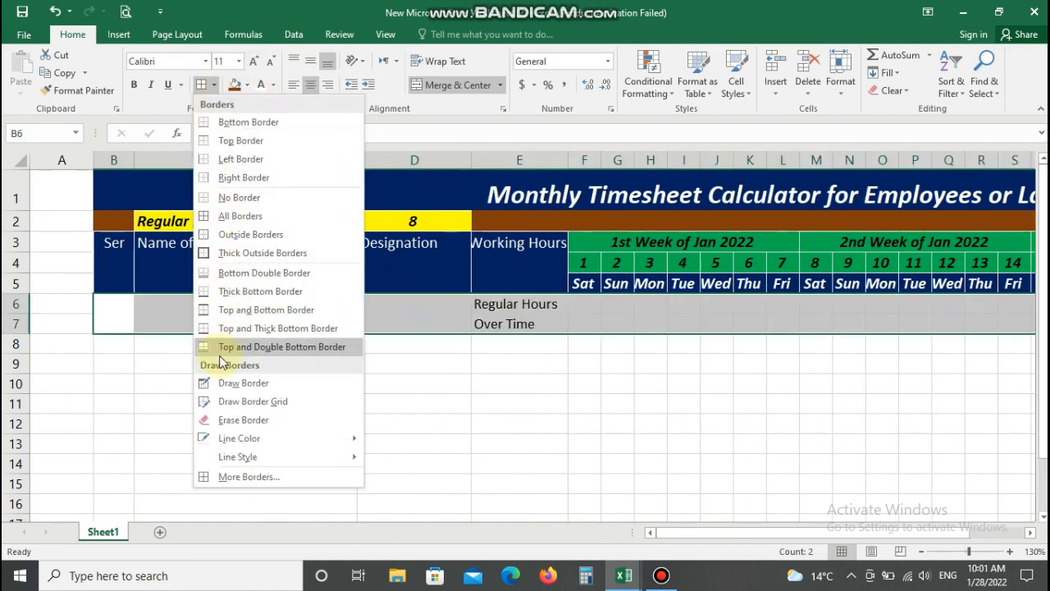
mouse_move(230, 438)
click(422, 442)
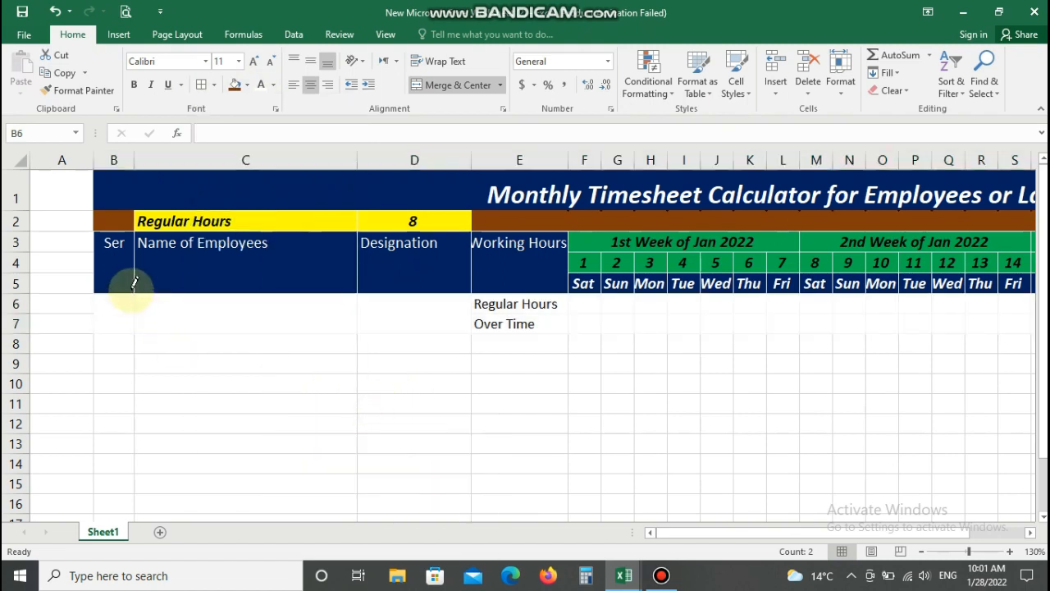
mouse_move(138, 326)
mouse_down()
mouse_move(159, 323)
mouse_move(115, 305)
mouse_move(1037, 320)
mouse_move(897, 316)
mouse_move(952, 320)
mouse_up()
key(Escape)
Apply All Borders to every cell of B6:AH7
click(136, 347)
click(200, 84)
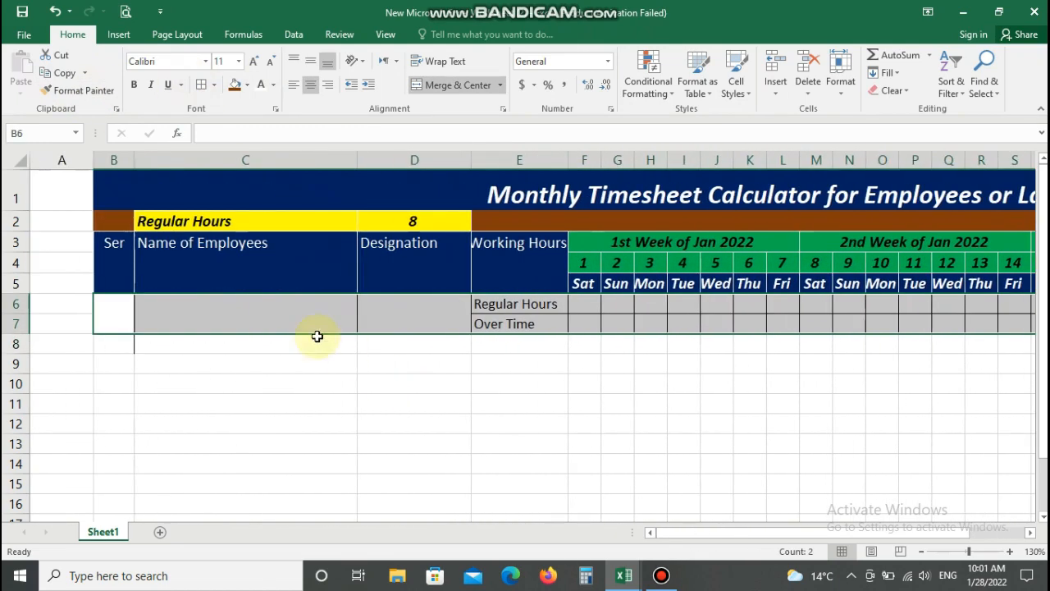
click(276, 315)
drag(217, 220, 384, 218)
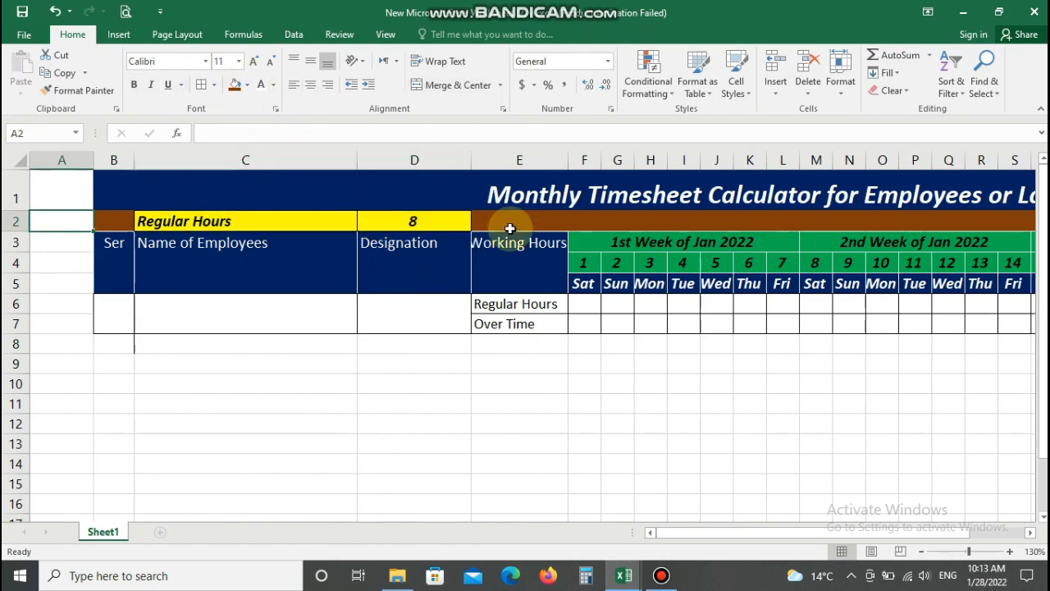
Enter serial number 1 in the first employee's Ser cell B6
click(116, 314)
text(1)
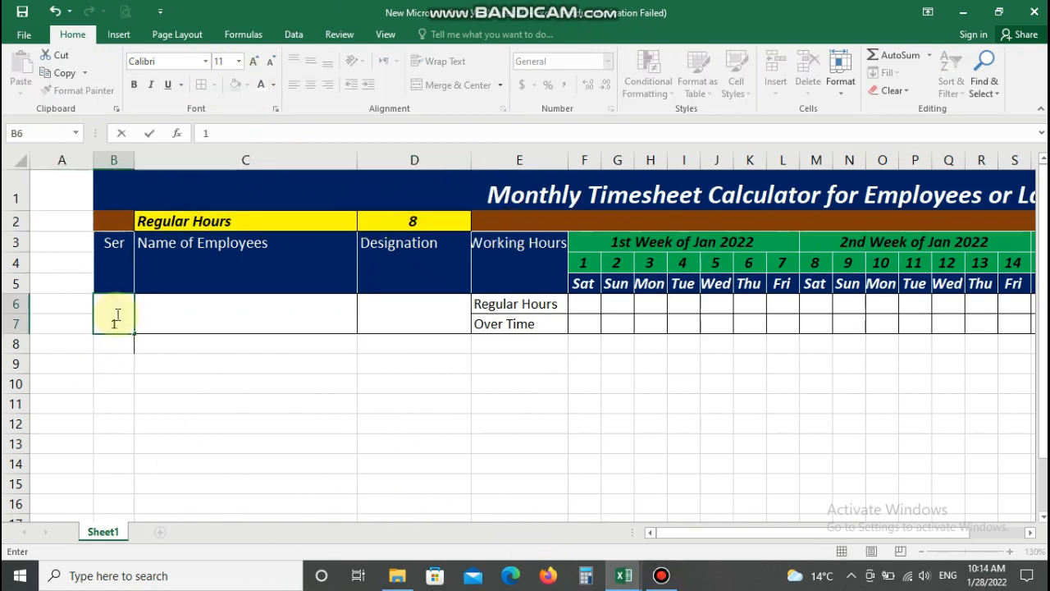
click(143, 313)
Shade the Over Time row E7:AK7 light blue
click(422, 316)
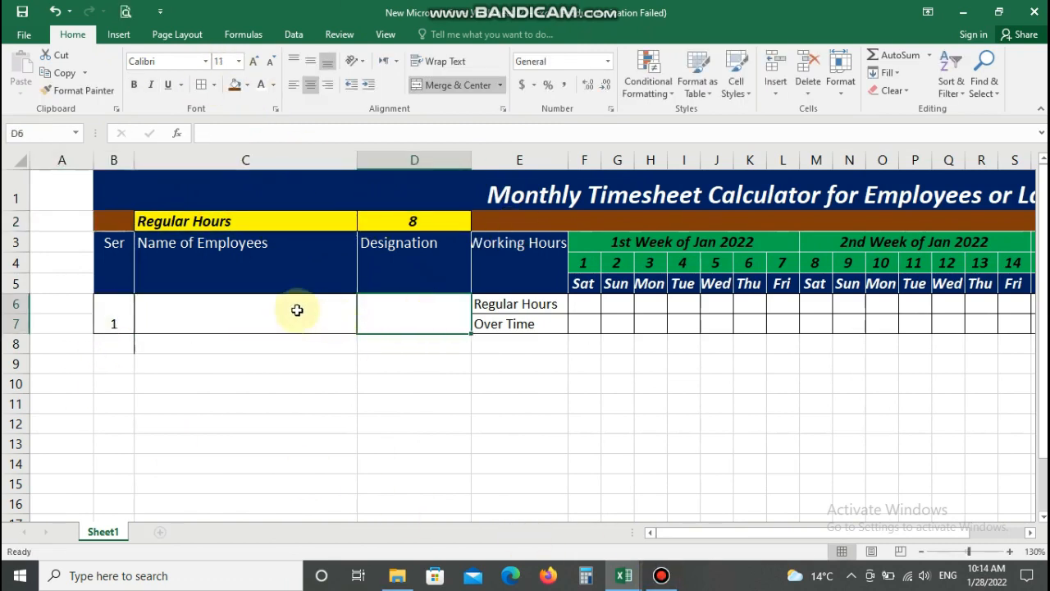
drag(517, 323, 426, 323)
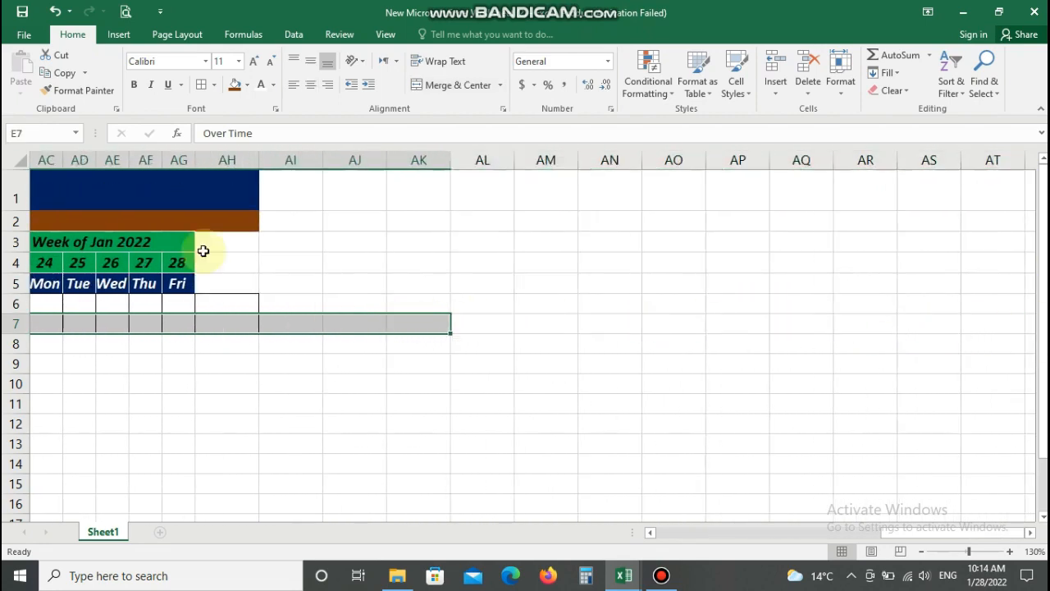
click(247, 87)
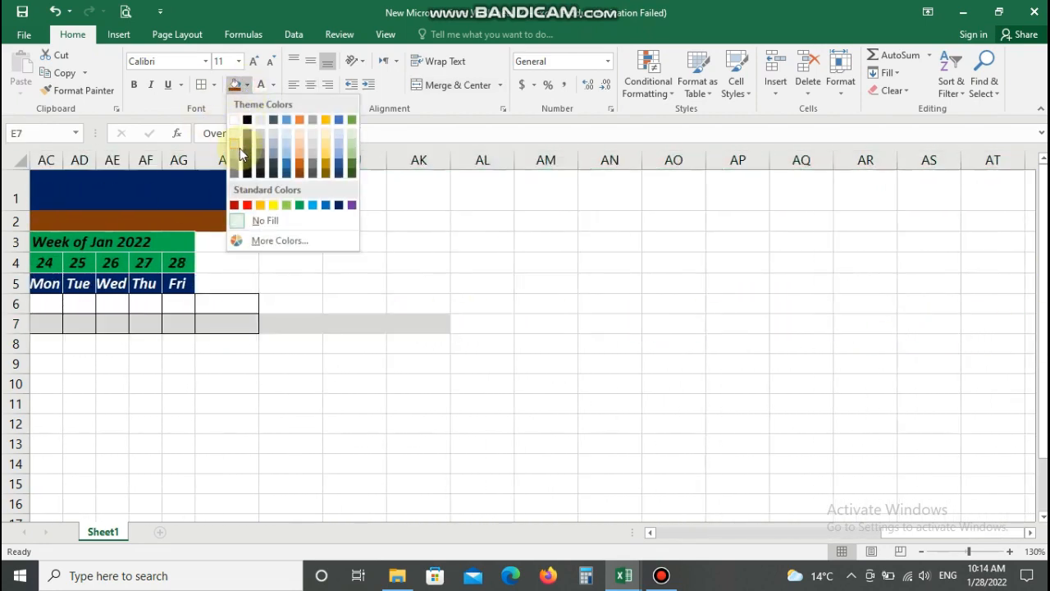
click(307, 206)
Enter =D2 in F6, centre it, and paste it into the next days
click(544, 304)
click(596, 303)
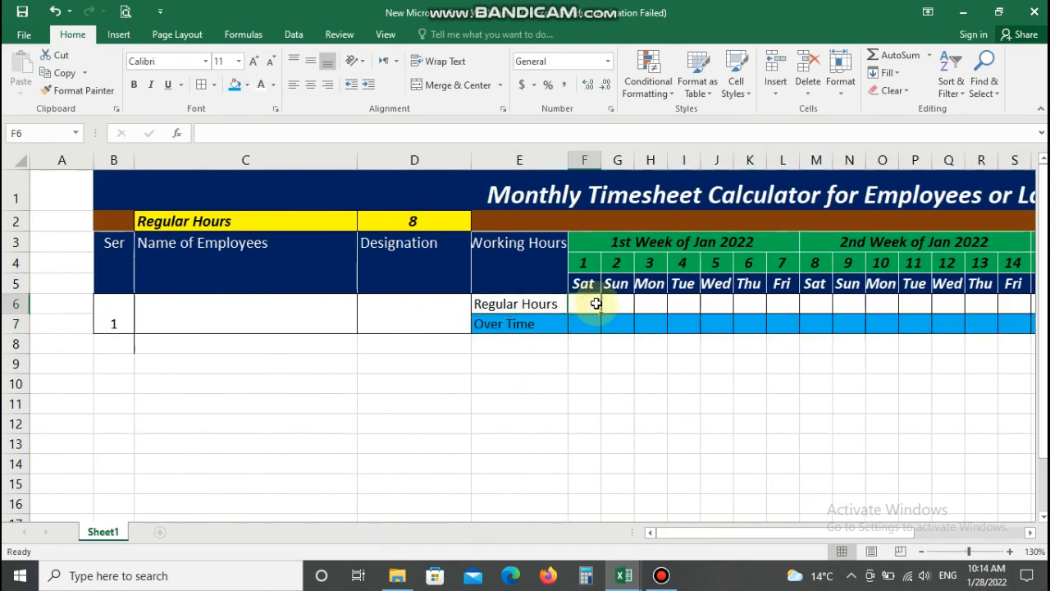
text(=)
click(427, 223)
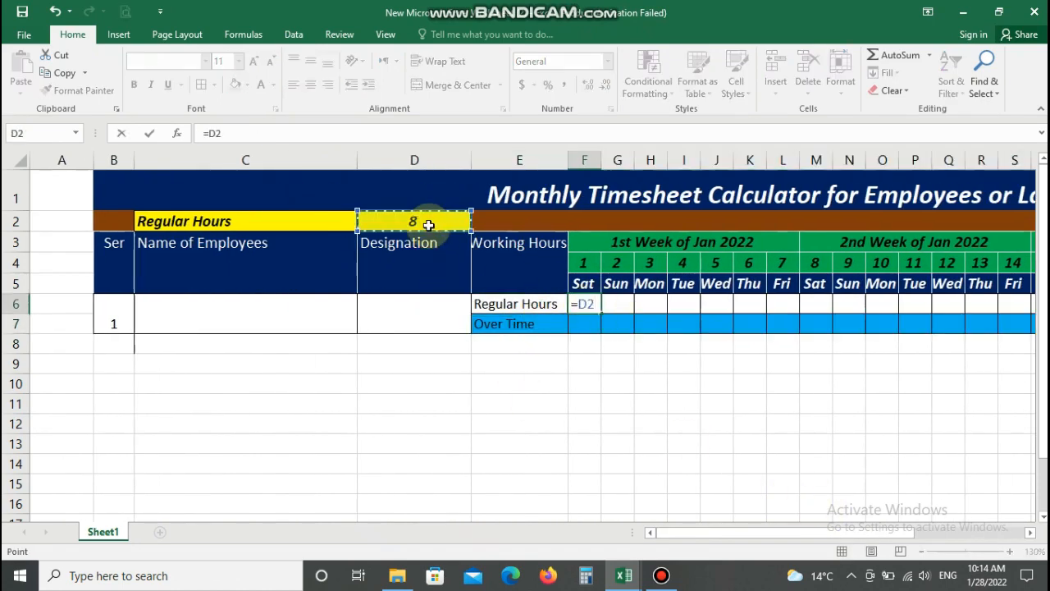
key(Return)
click(596, 304)
click(309, 86)
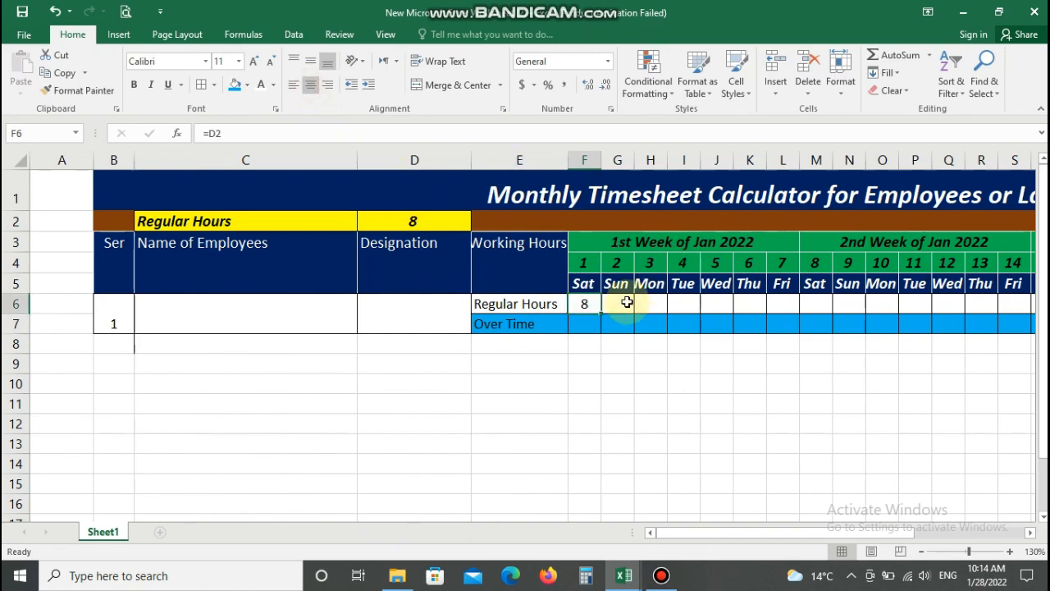
drag(629, 305, 726, 306)
key(ctrl+v)
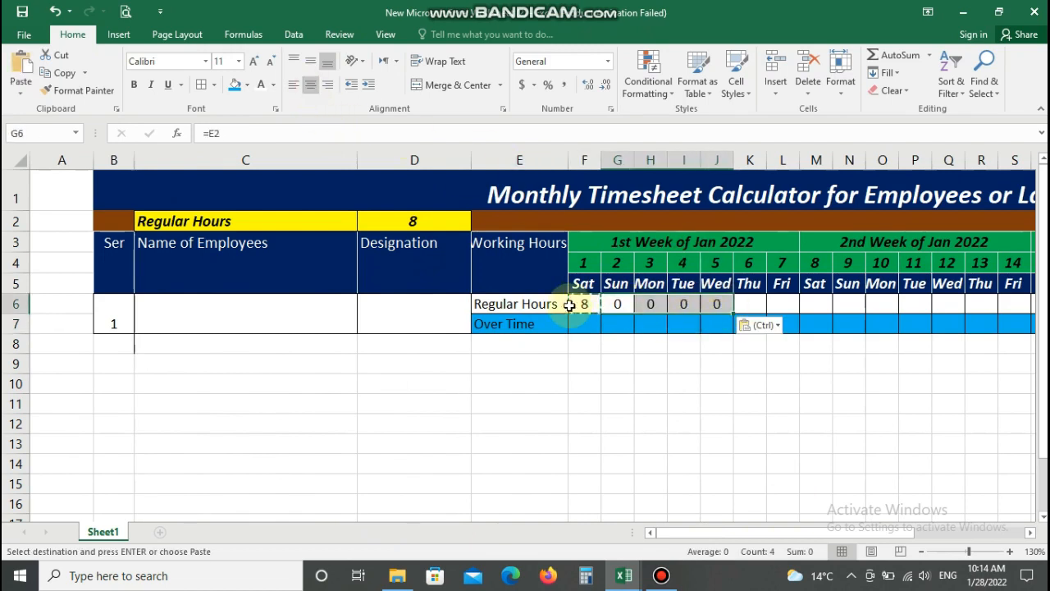
Change F6 to the absolute reference =$D$2 and copy it across all 28 days
click(578, 304)
click(211, 135)
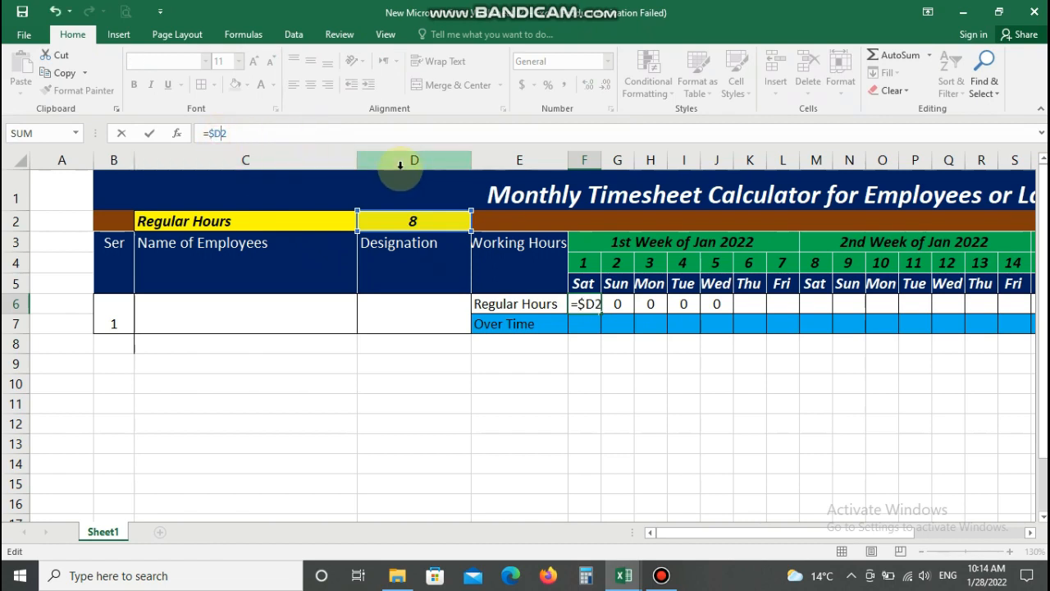
click(622, 303)
click(586, 304)
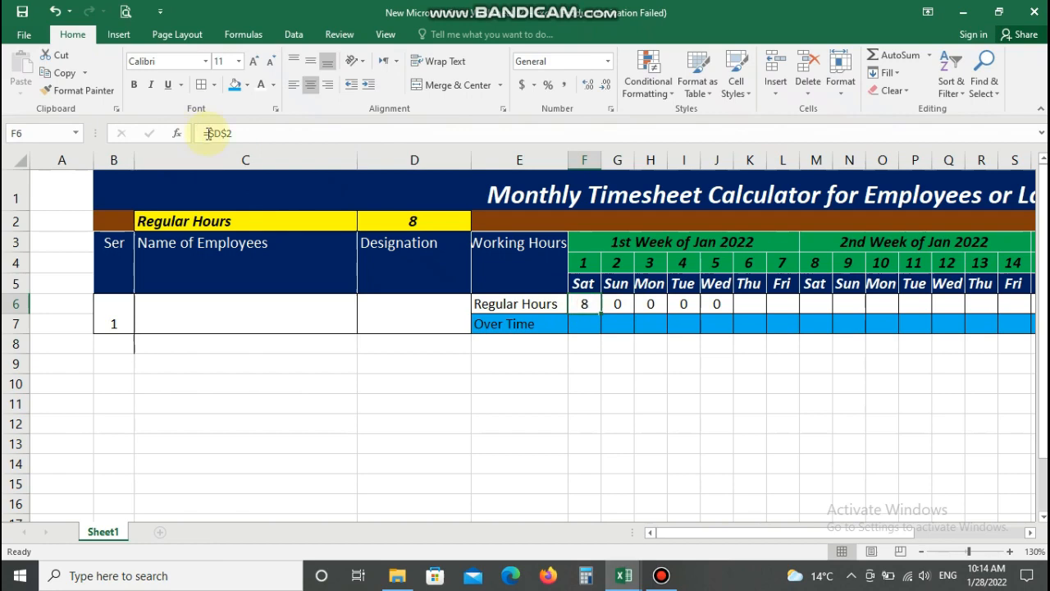
right_click(593, 308)
click(629, 258)
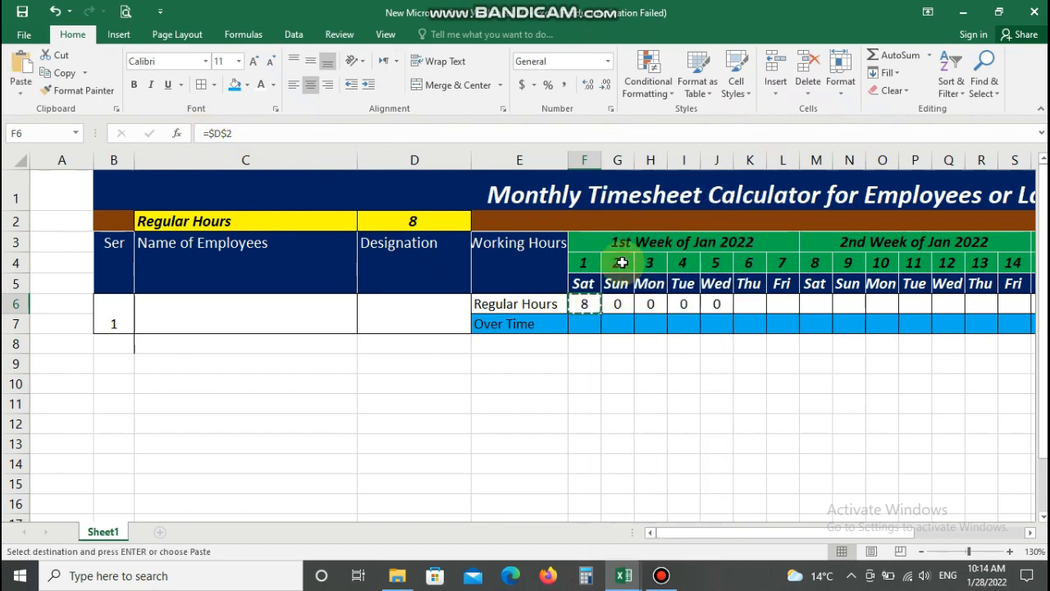
drag(616, 304, 881, 304)
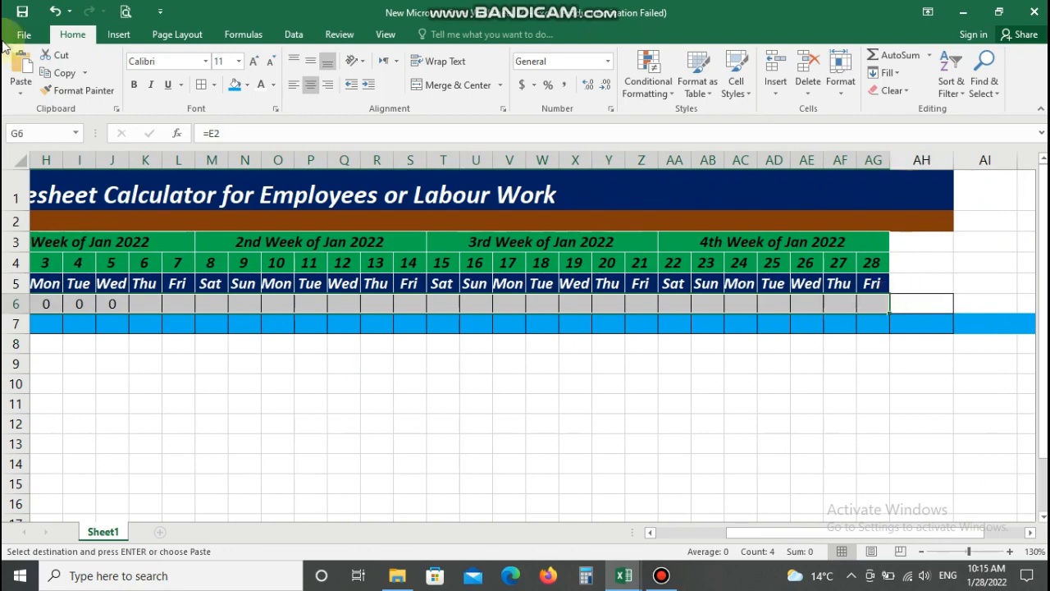
click(21, 69)
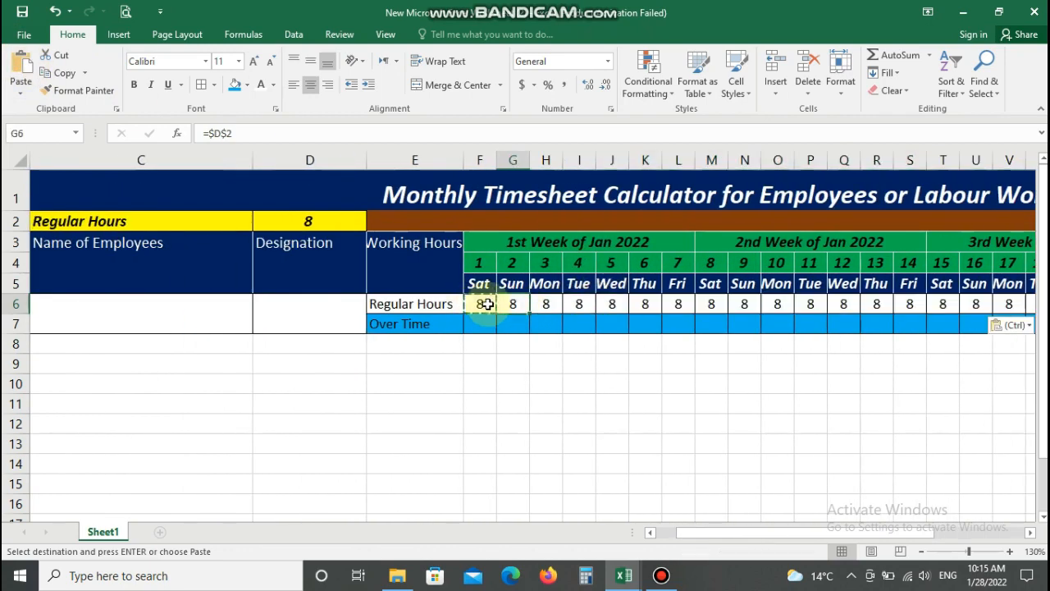
Test the link by changing D2 to 6, then restore it to 8
click(316, 220)
text(6)
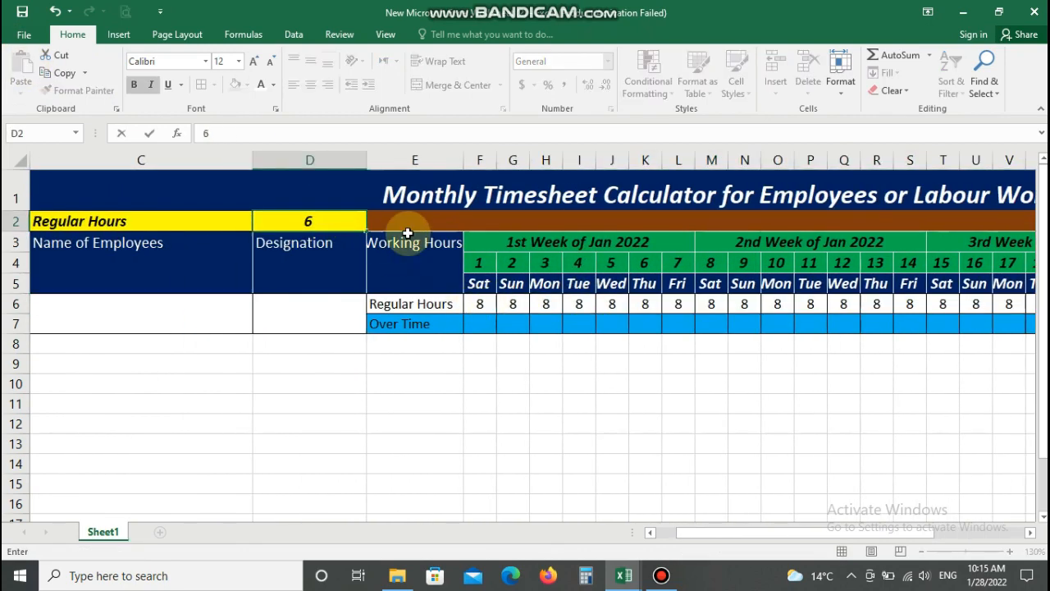
click(409, 220)
click(304, 224)
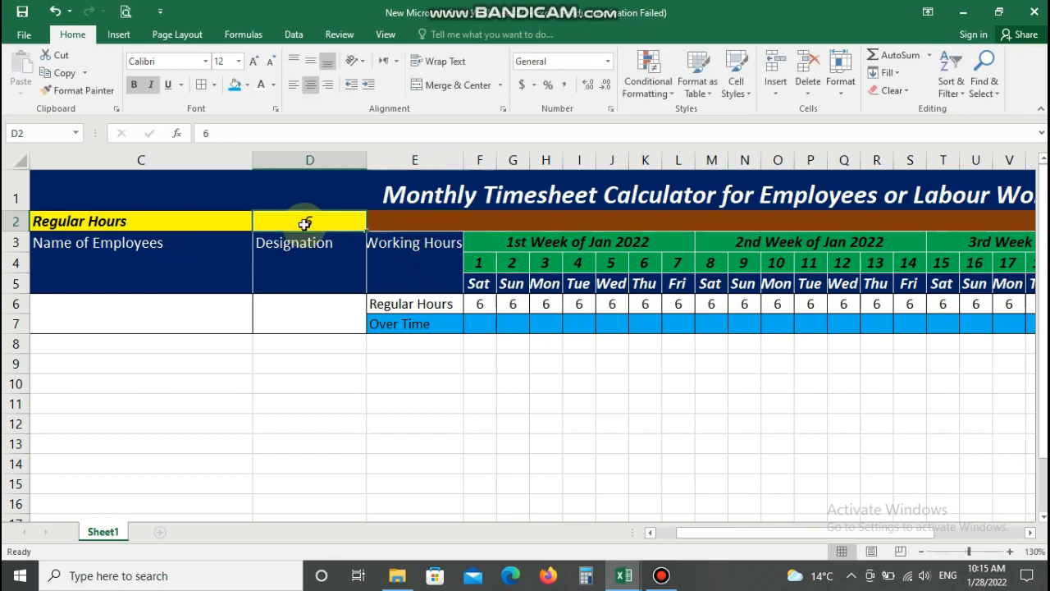
text(8)
click(335, 302)
Enter overtime for the first days from F7: 4, 2, 3, 5, 4, 2, 5, 5, 5, 4, 5, 5, 4
click(483, 324)
text(4)
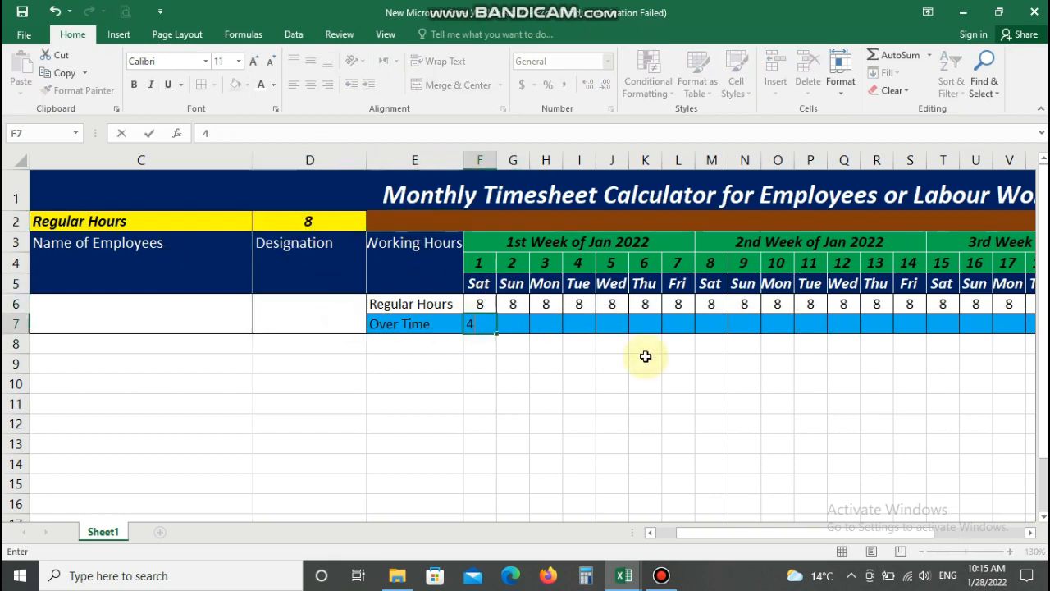
key(Tab)
text(2)
key(Tab)
text(3)
key(Tab)
text(5)
key(Tab)
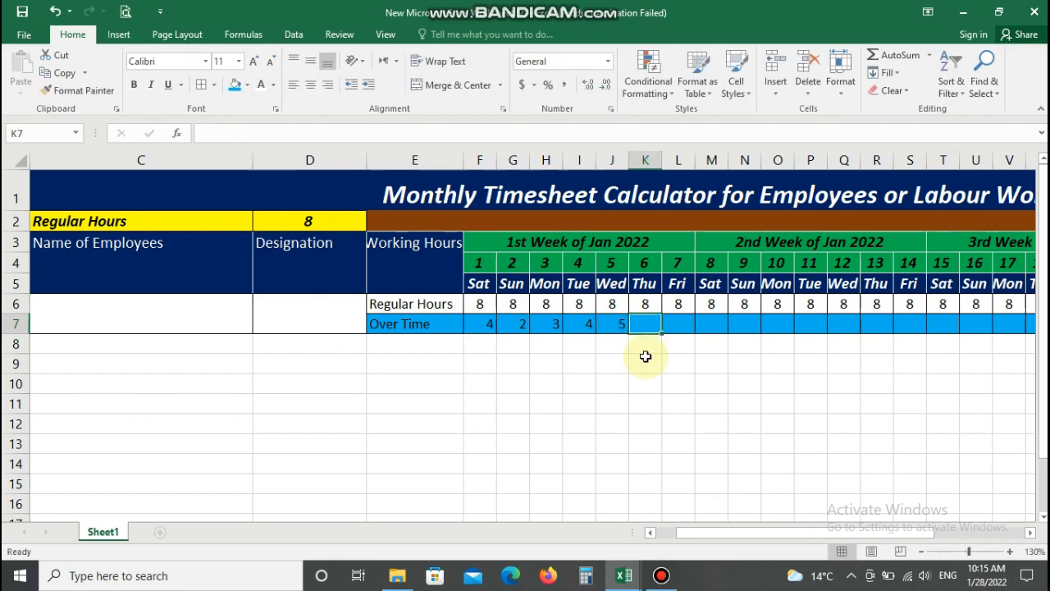
text(4)
key(Tab)
text(2)
key(Tab)
text(5	5	5)
key(Tab)
text(5	5	)
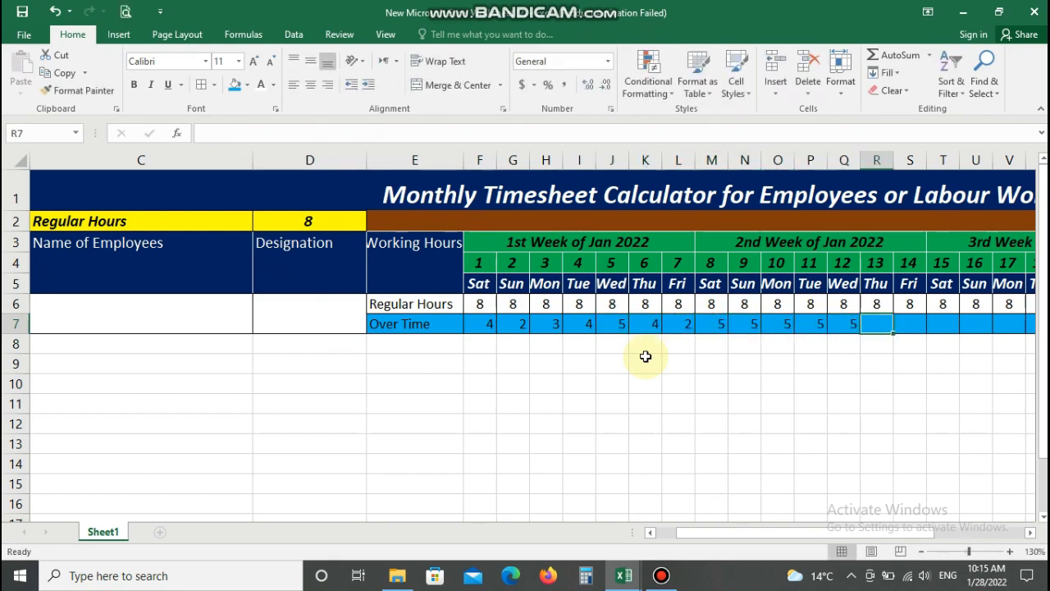
text(4)
key(Tab)
text(4)
key(Tab)
Enter 0 overtime for day 14, then 6, 5, 4, 2, 1, 4 and 2s for later days
click(910, 311)
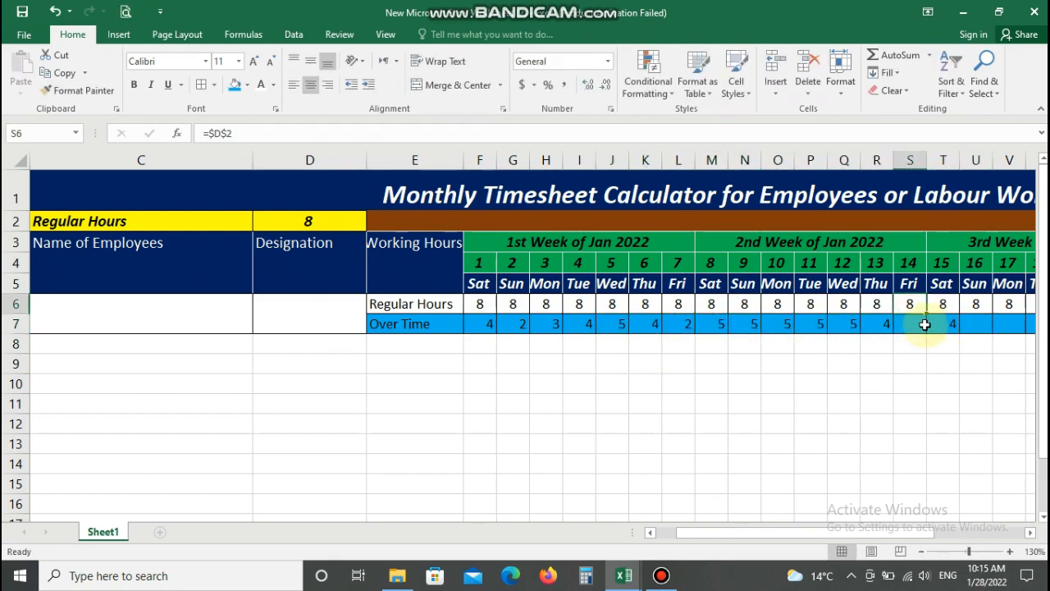
click(921, 323)
text(0)
key(Tab)
key(Tab)
text(6	5	4	2	1)
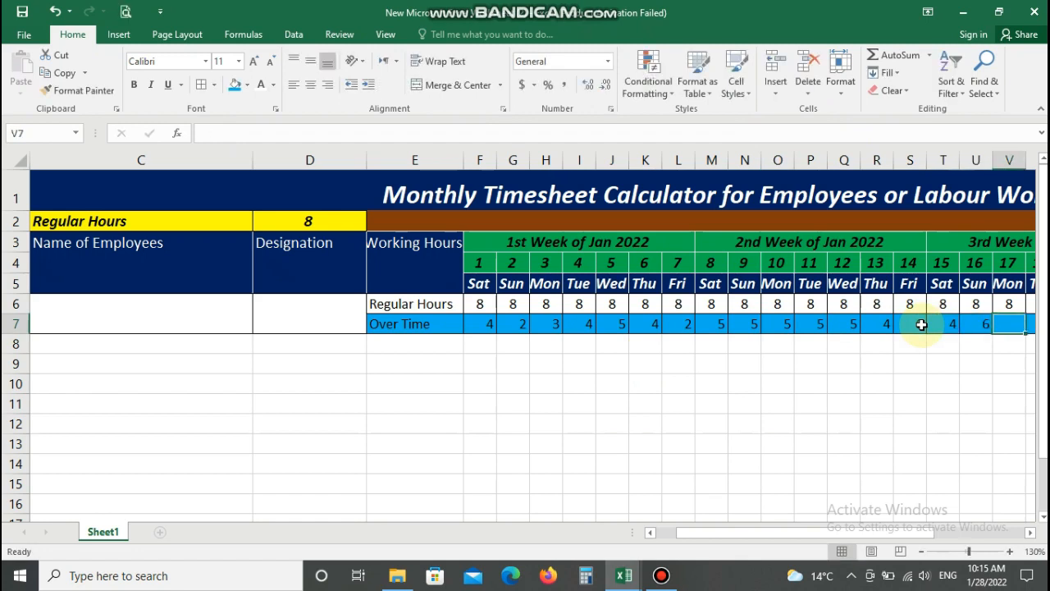
key(Tab)
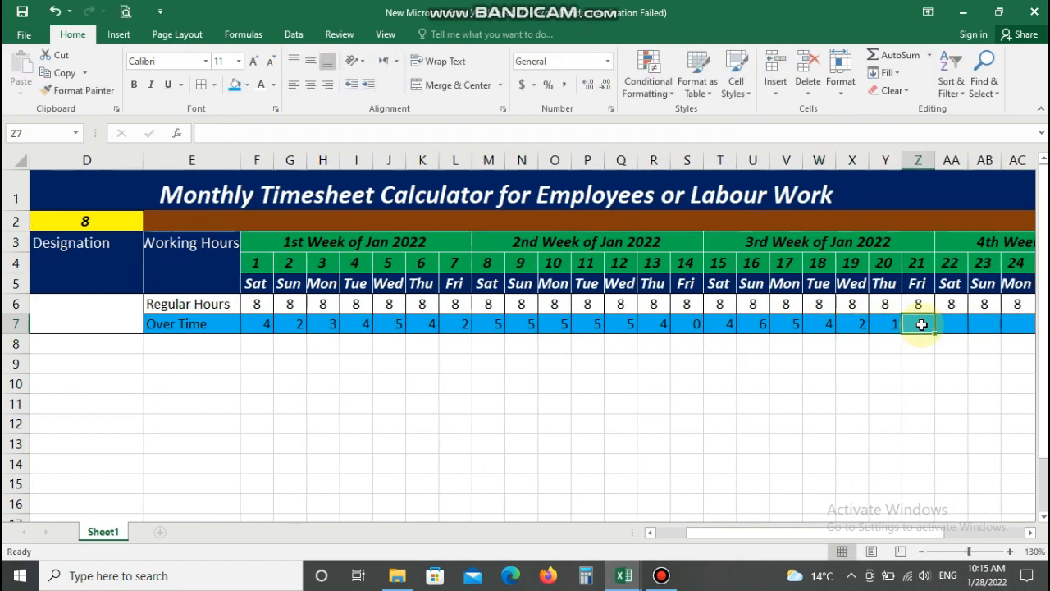
text(4)
key(Tab)
text(8)
key(Tab)
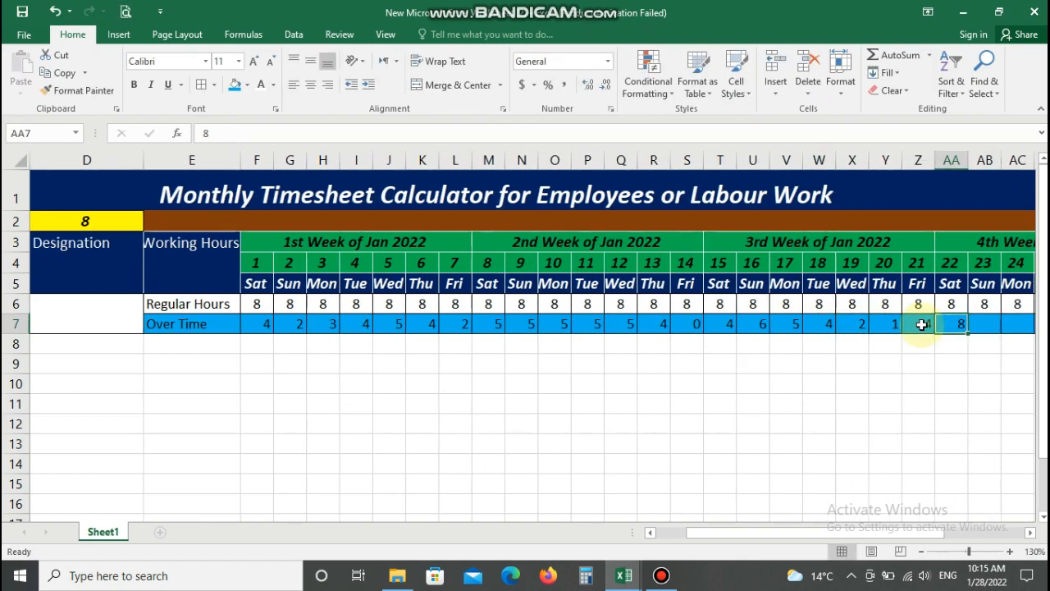
key(BackSpace)
text(2	2	2	2	2	2	2)
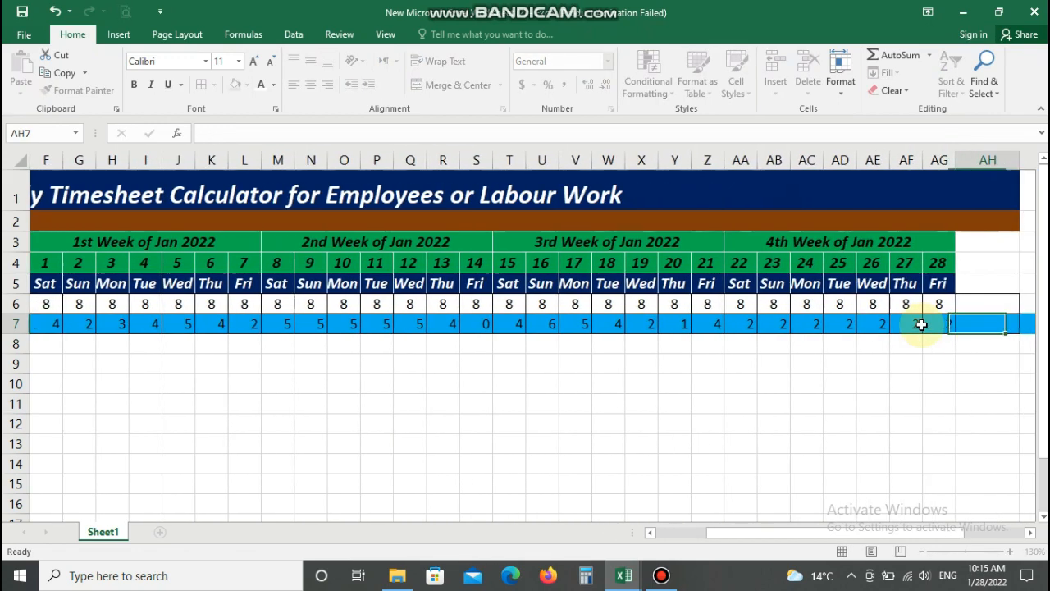
Copy the 4th-week block AA3:AG7 and paste it starting at AH3
drag(843, 241, 842, 322)
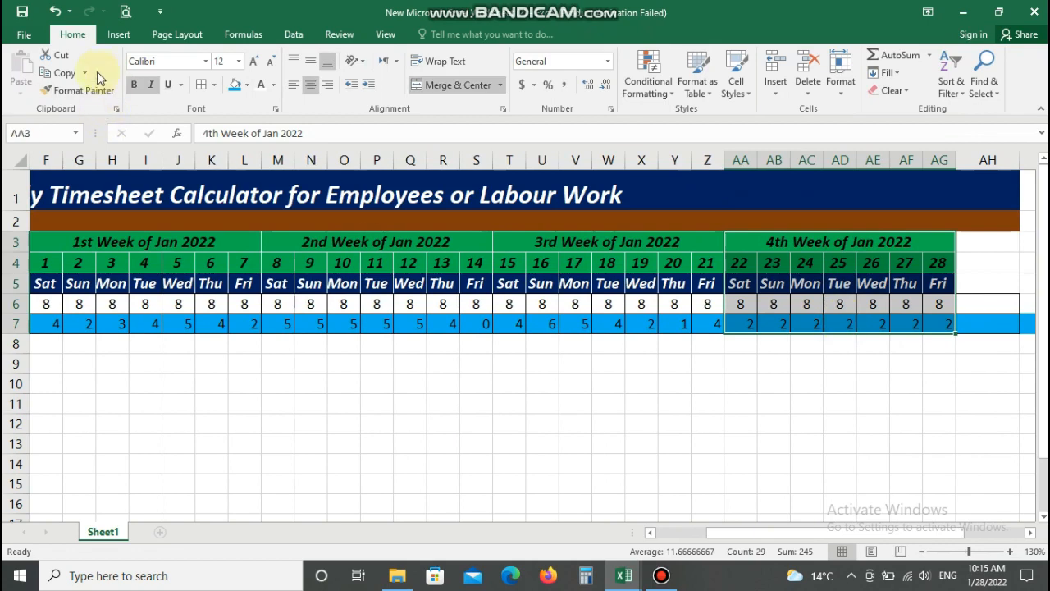
click(73, 74)
click(984, 241)
click(21, 71)
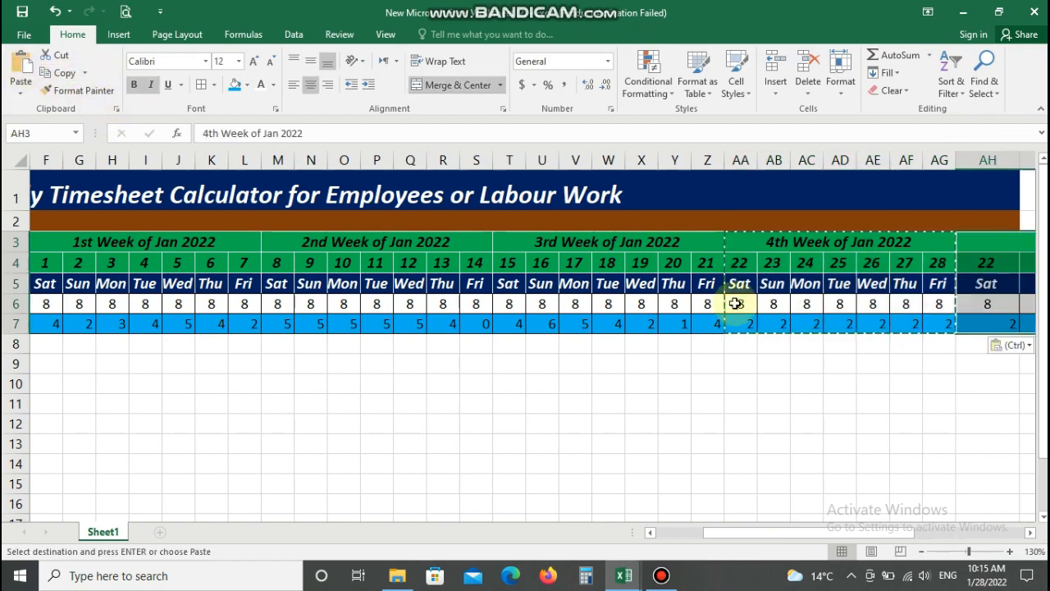
drag(863, 537, 974, 532)
Rename the copied header to 'Last Week of Jan 2022' and number its days 29, 30, 31
click(715, 237)
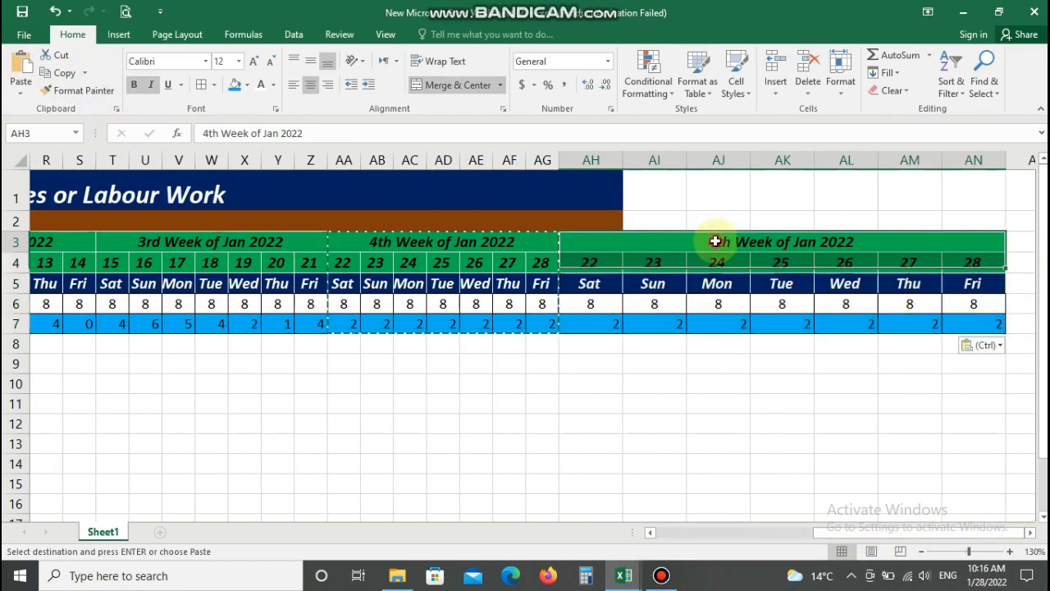
double_click(780, 245)
key(Home)
key(shift+Right)
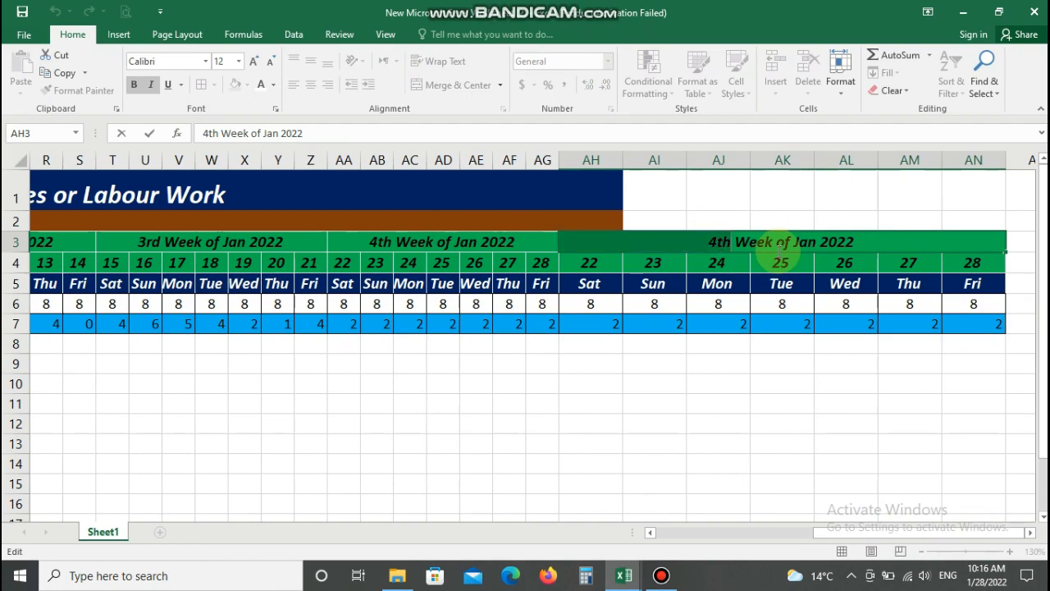
text(Las)
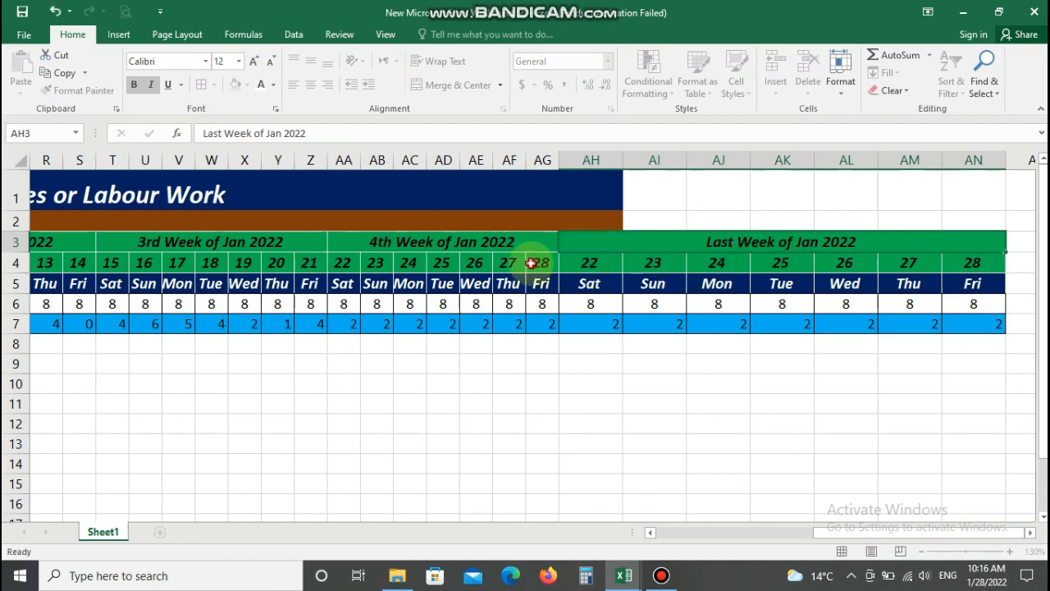
drag(509, 263, 730, 275)
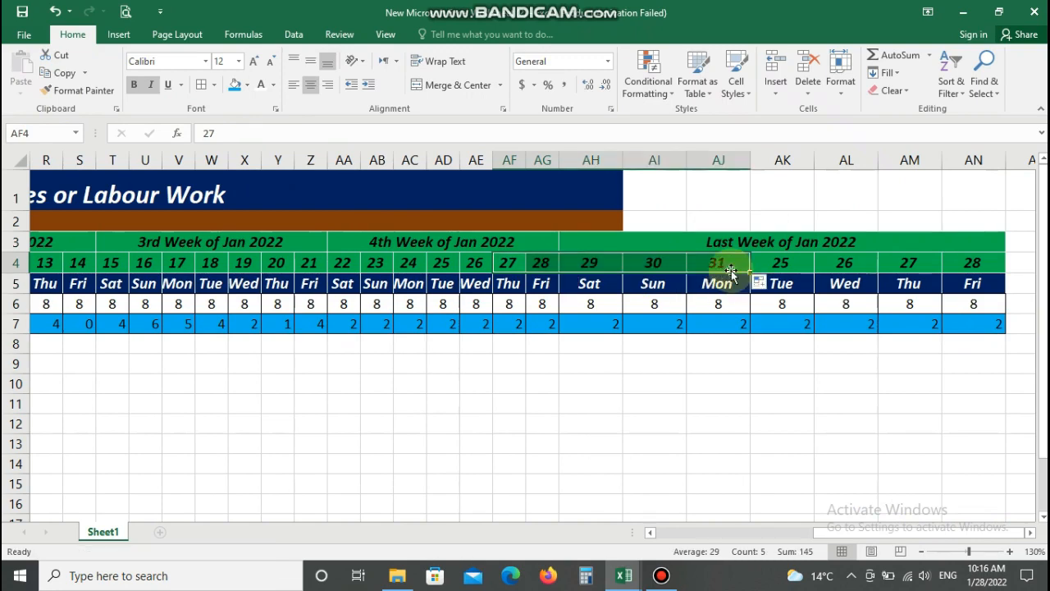
Delete the leftover day columns 25–28 from the new block
click(607, 243)
drag(850, 154, 921, 169)
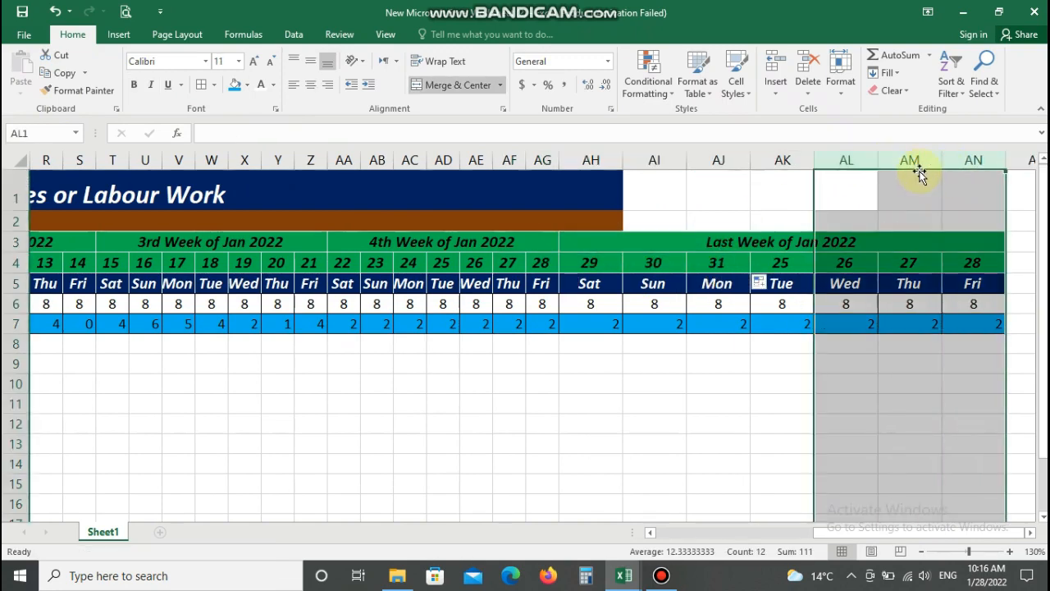
right_click(919, 163)
click(940, 300)
click(759, 269)
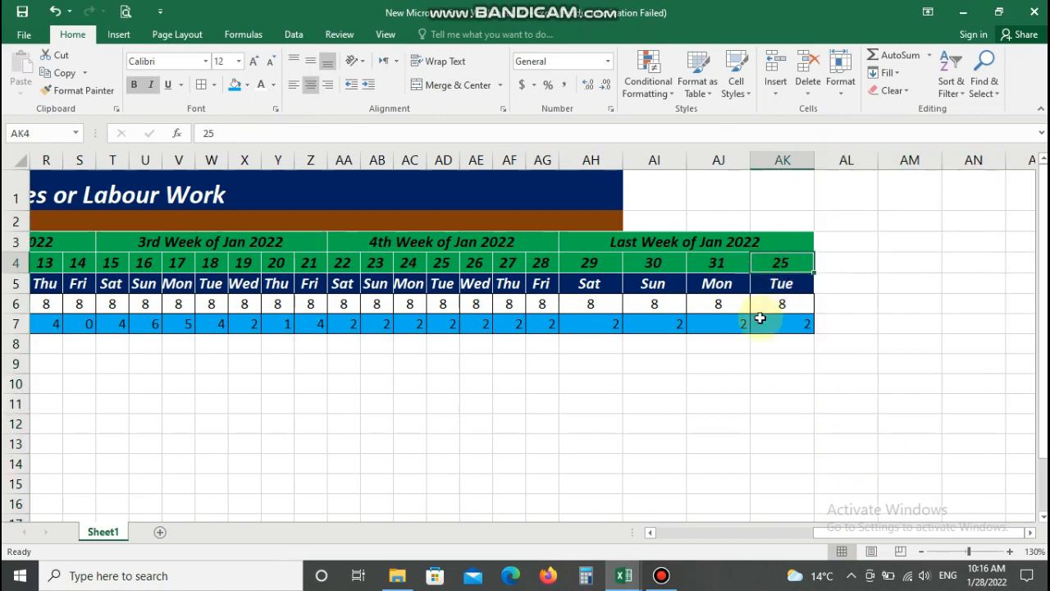
click(788, 159)
right_click(795, 162)
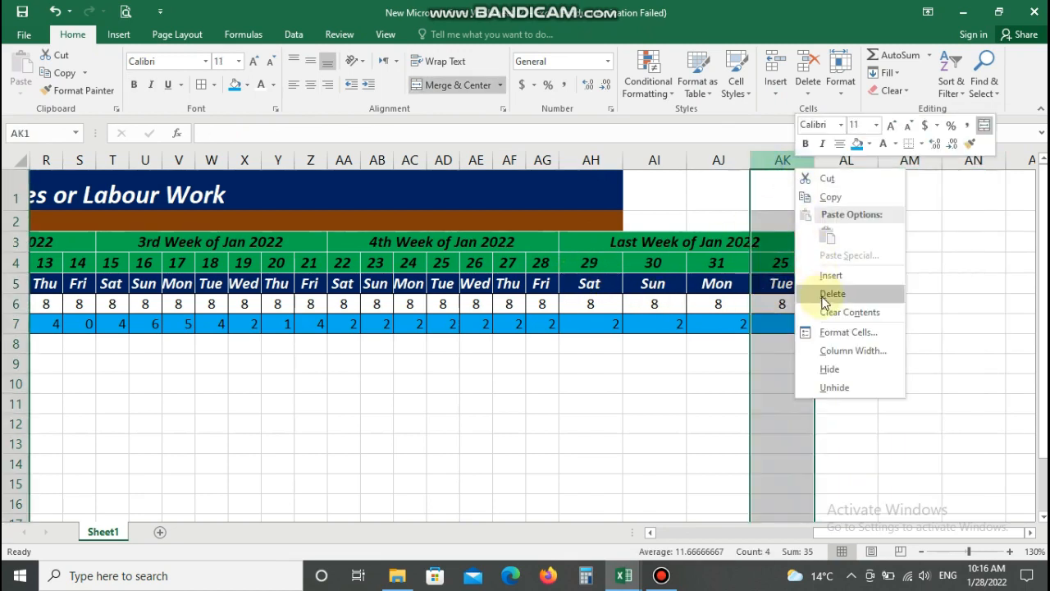
click(811, 286)
click(722, 286)
Narrow columns AH:AJ to match the other weeks and centre the month's overtime row 7
mouse_move(591, 159)
mouse_down()
mouse_move(719, 159)
mouse_move(605, 159)
mouse_up()
click(591, 325)
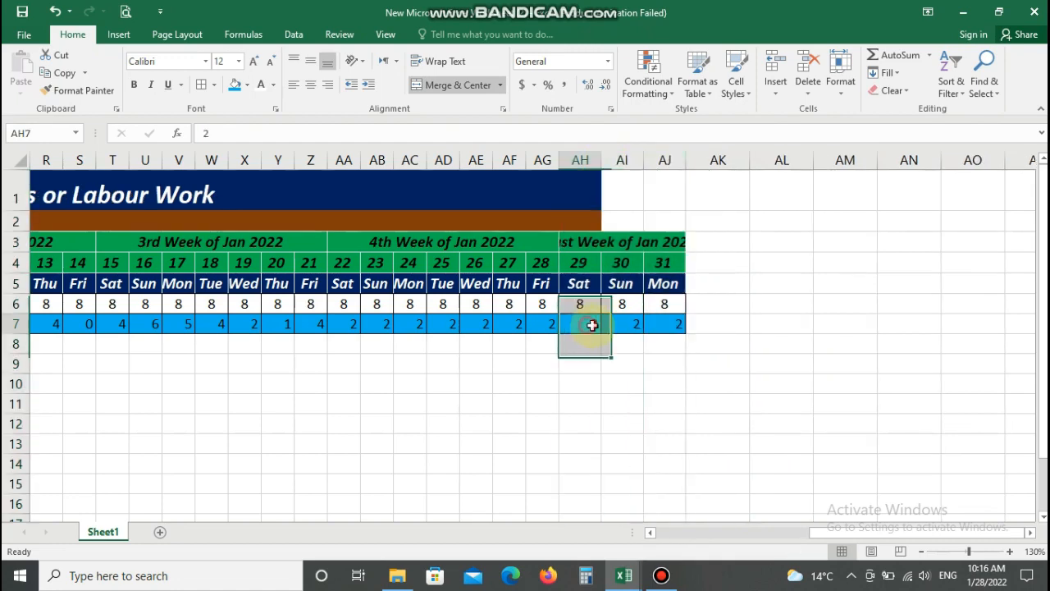
drag(845, 532, 601, 515)
drag(584, 323, 1026, 325)
click(310, 84)
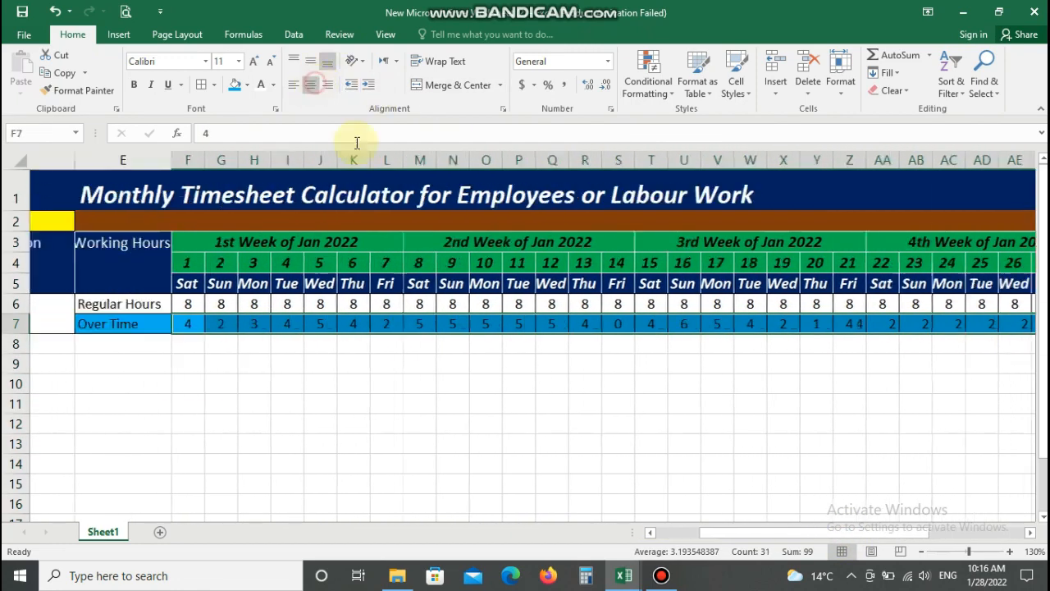
Enter the first employee's full name beside serial number 1 and left-align it
drag(848, 532, 808, 528)
drag(121, 311, 415, 324)
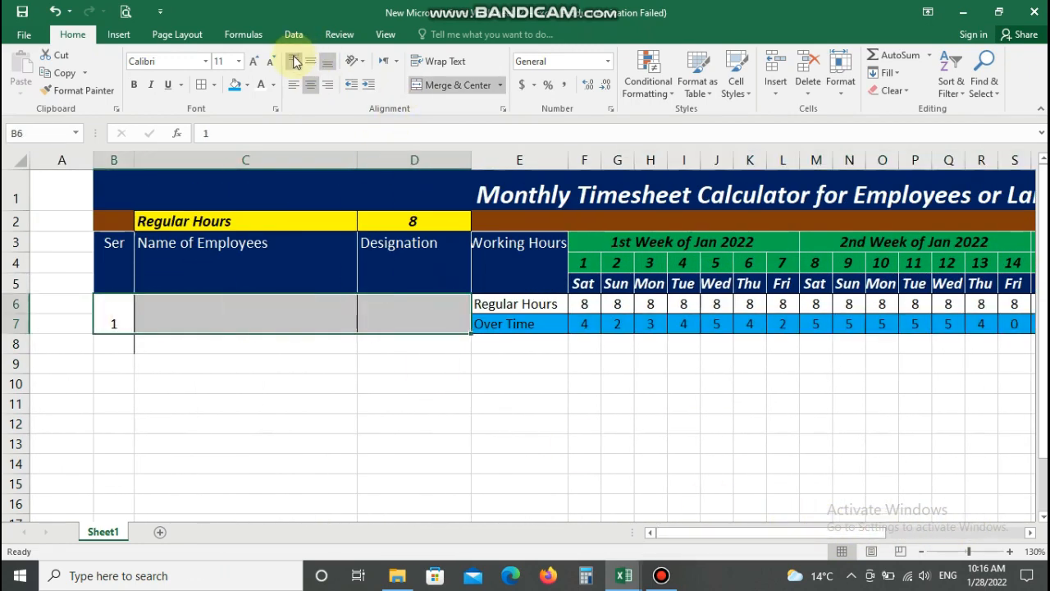
click(209, 310)
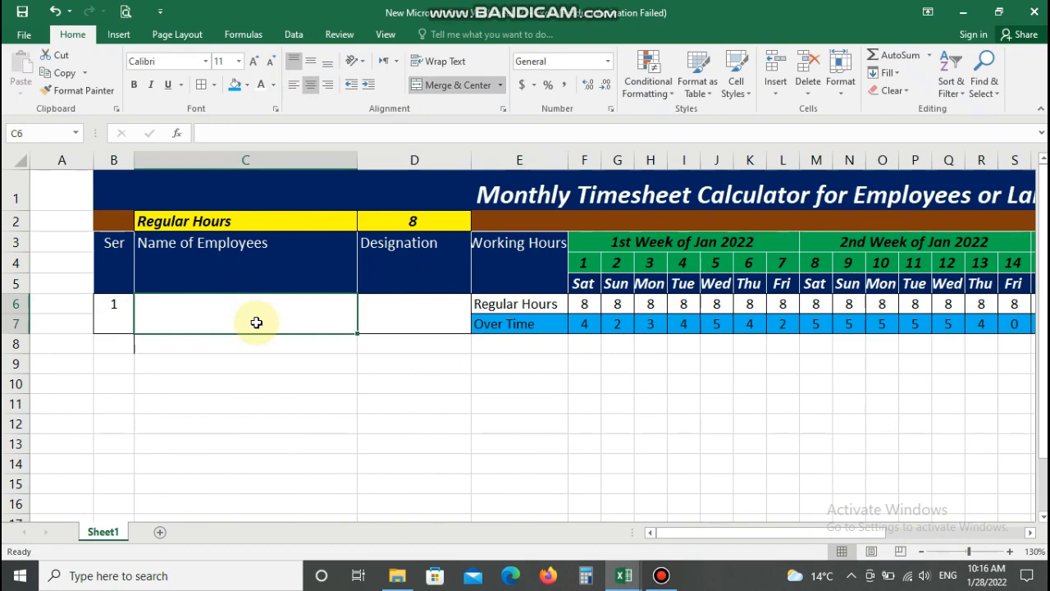
text(Muhammad Ali)
key(Tab)
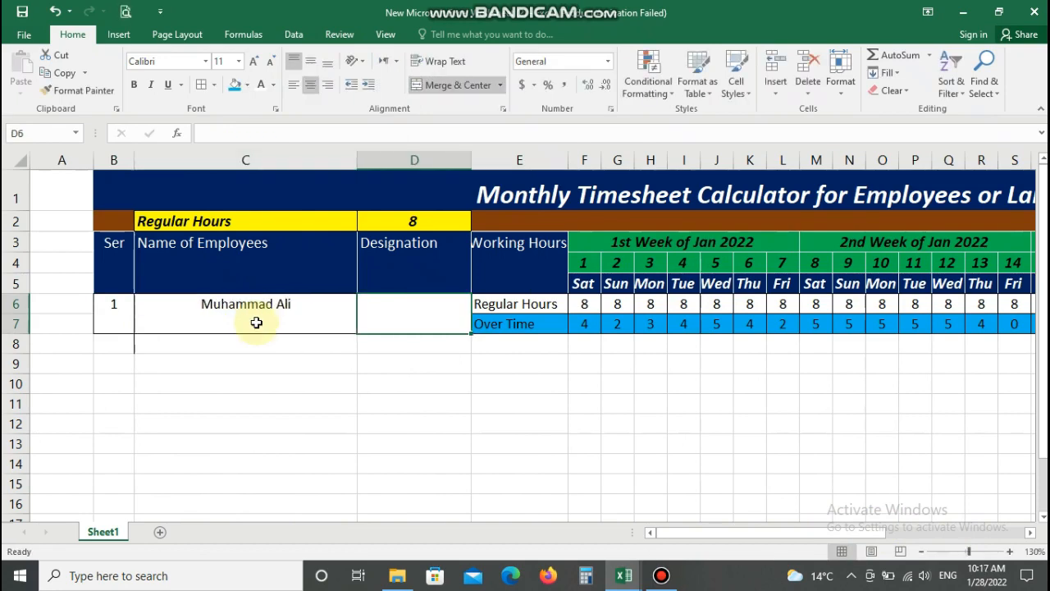
click(324, 310)
click(293, 85)
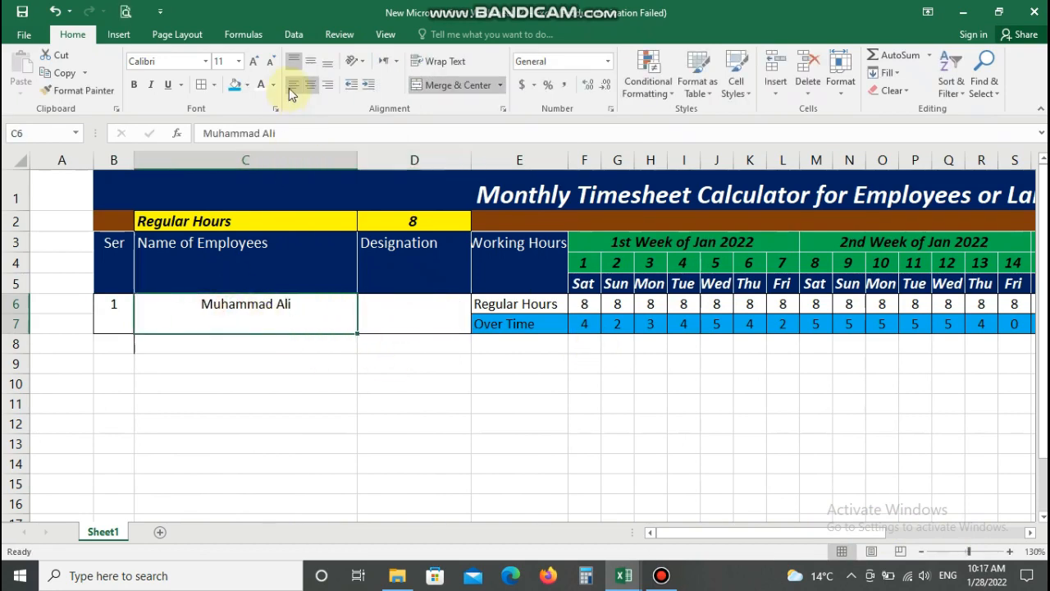
Replace the designation in D6 with 'Labour' and left-align it
click(374, 312)
text(Assisstant)
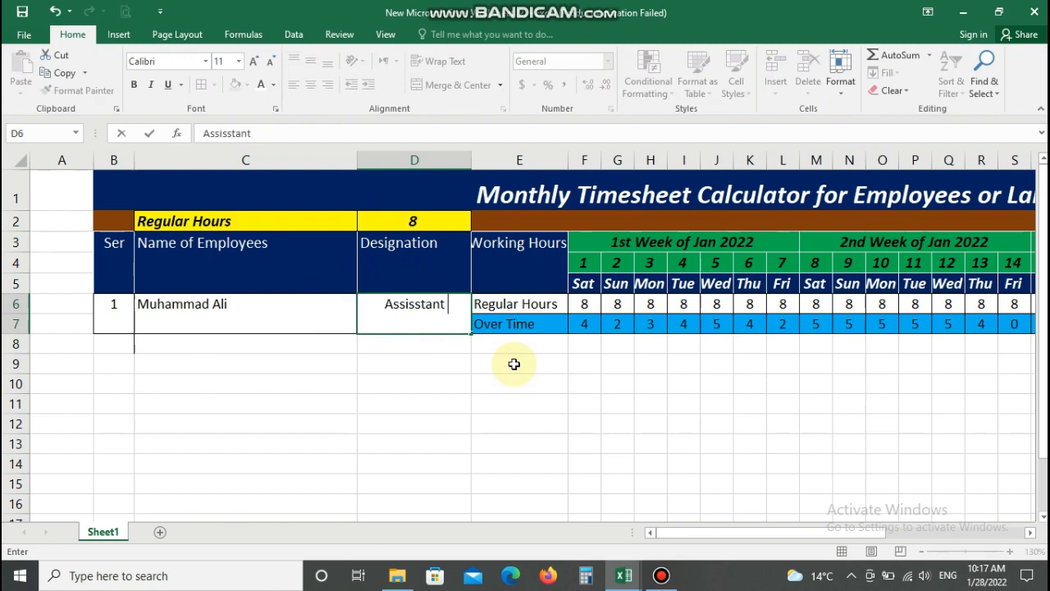
key(Tab)
click(455, 316)
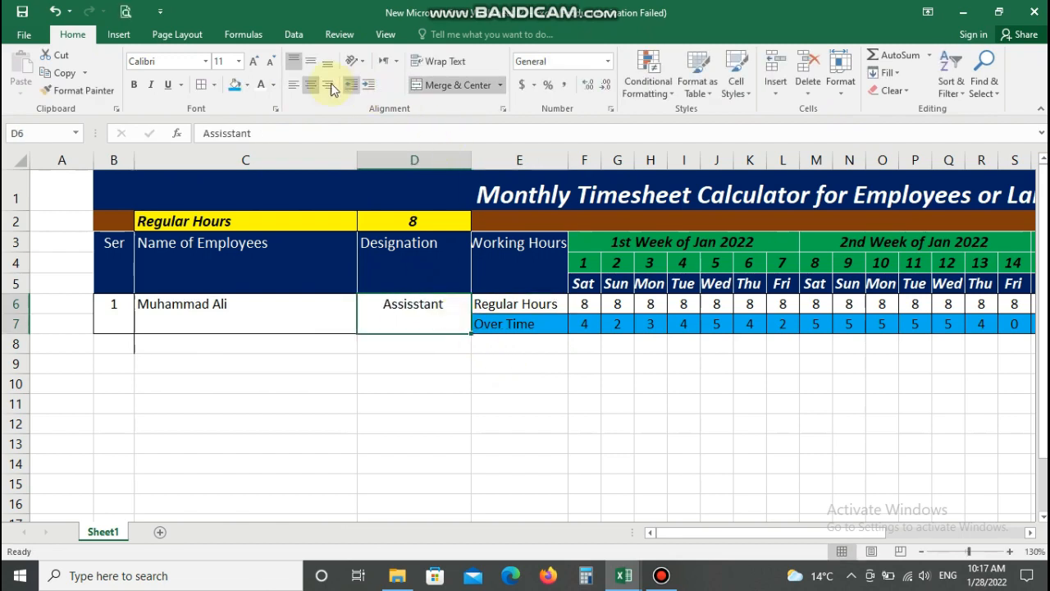
text(Labour)
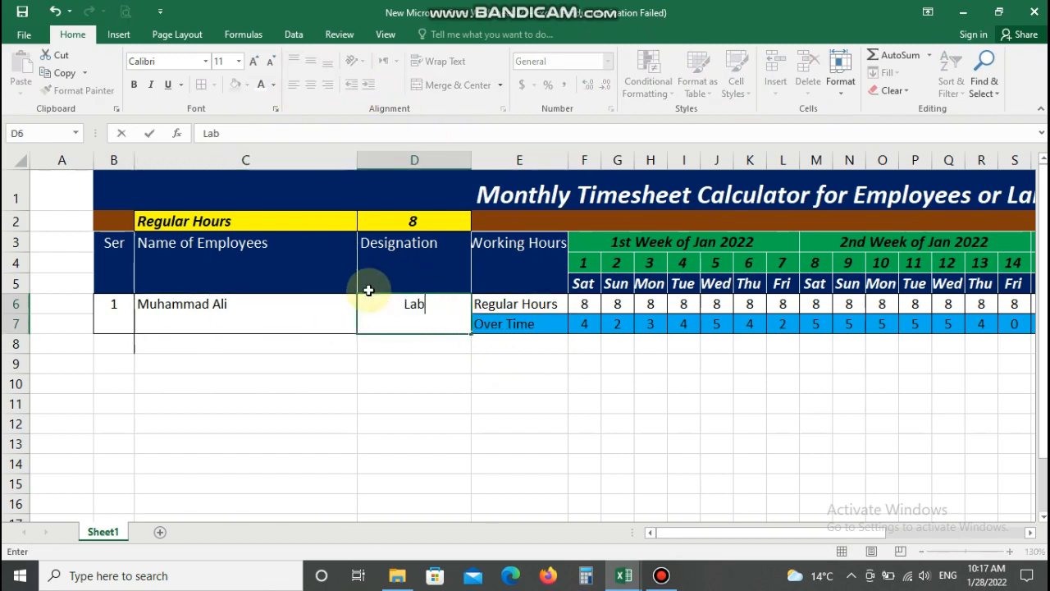
key(Tab)
click(371, 297)
click(305, 298)
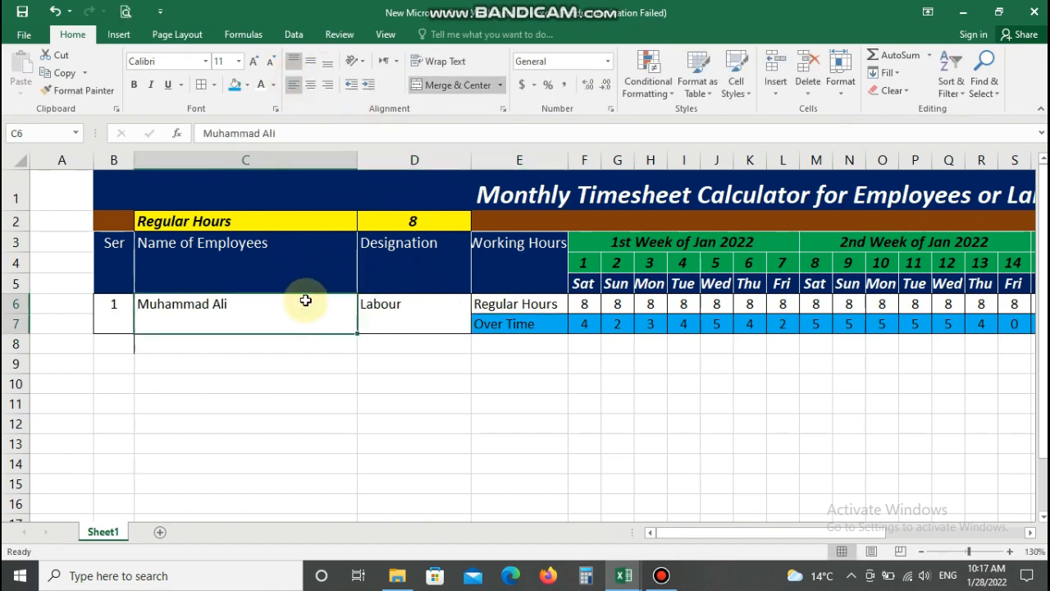
Widen column AJ so the Last Week of Jan 2022 block fits
click(121, 310)
drag(121, 310, 813, 307)
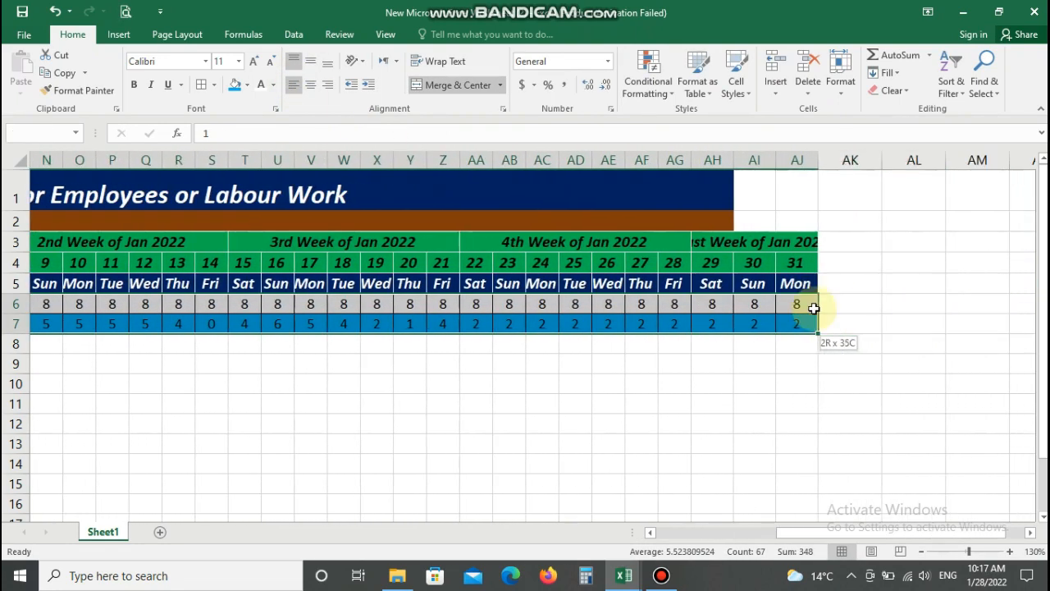
click(784, 239)
drag(818, 160, 739, 159)
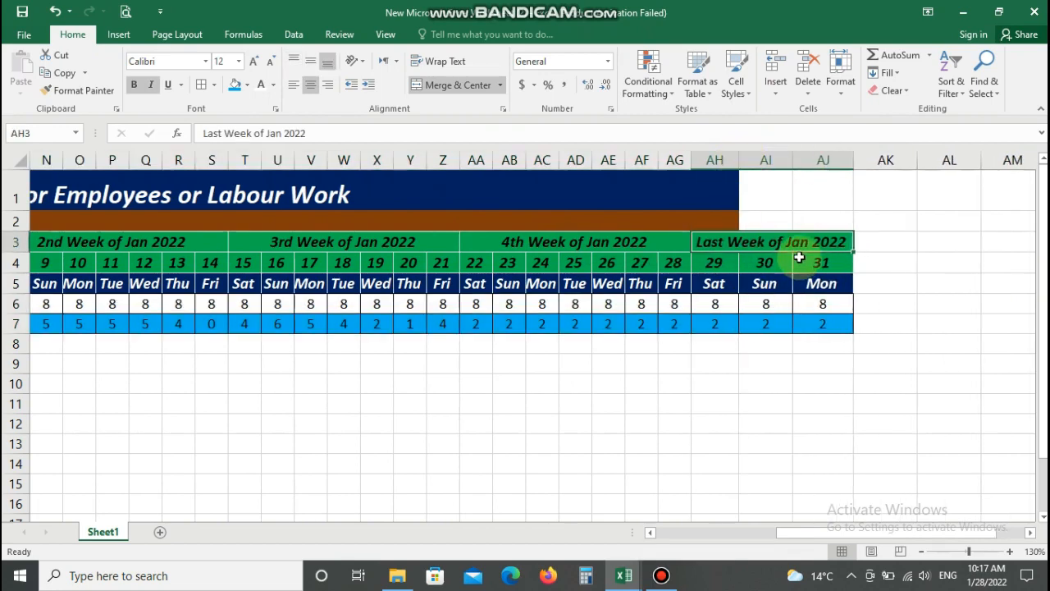
click(819, 283)
Enter Total Hours, Payment rate per hour and Monthly Payment in AK3:AM3, and Total Monthly Salary in AO3
click(879, 248)
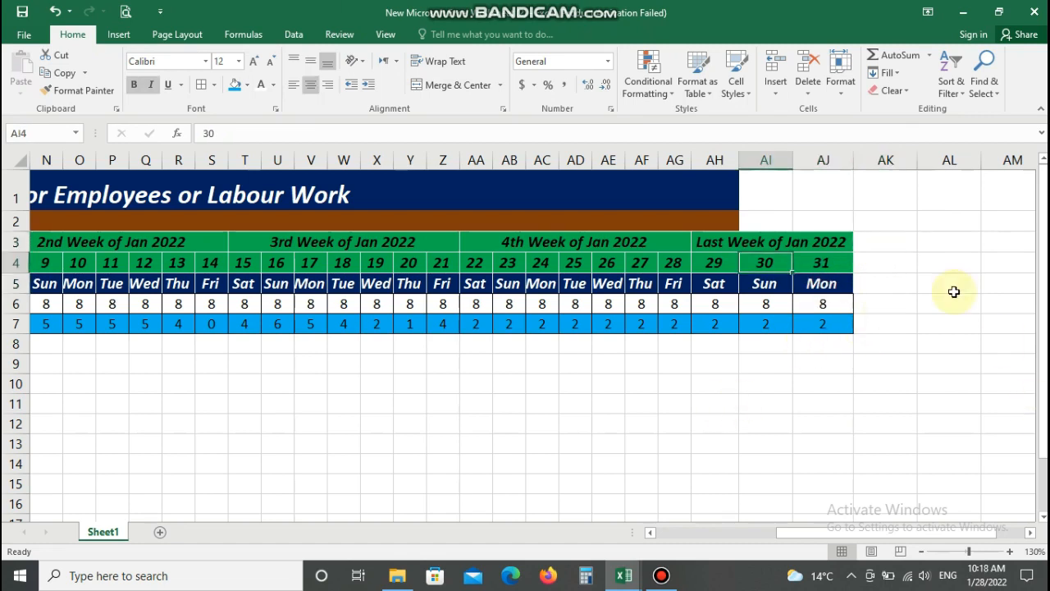
click(900, 244)
text(T)
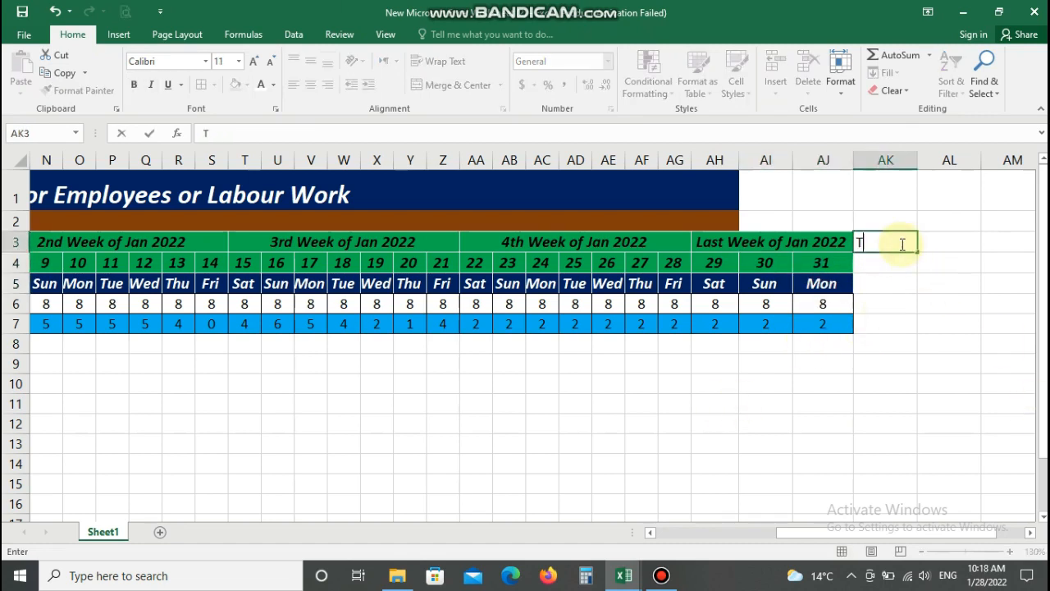
text(otal Hours)
key(Tab)
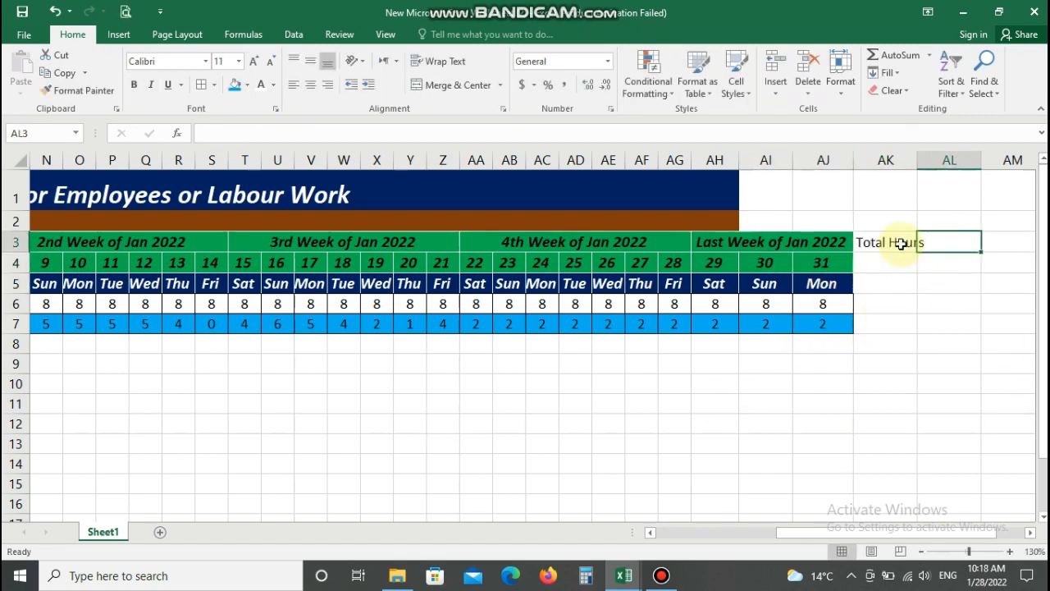
text(Pay)
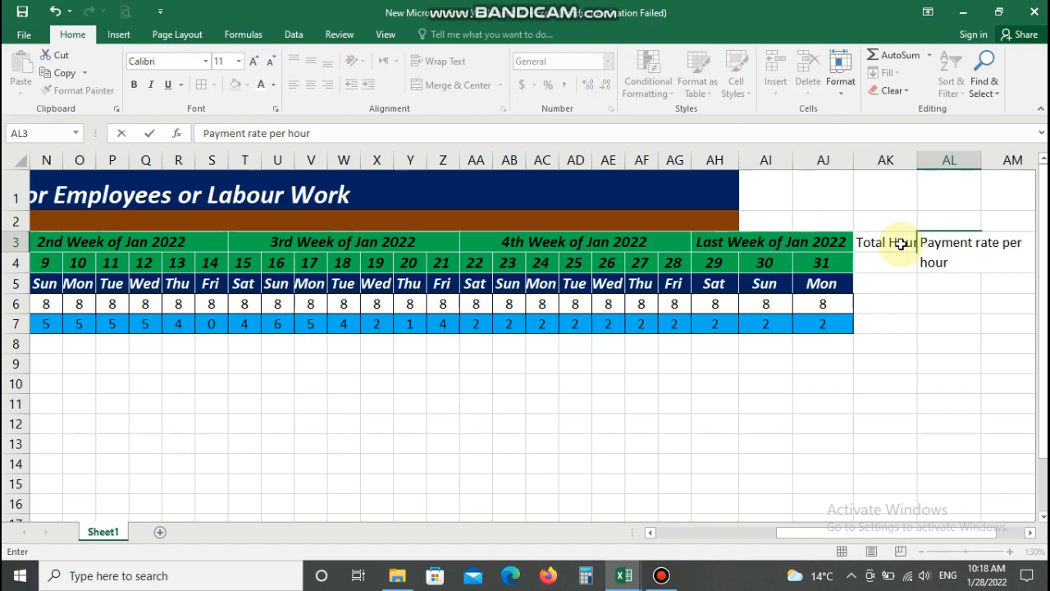
text(ment rate per hour)
key(Tab)
text(M)
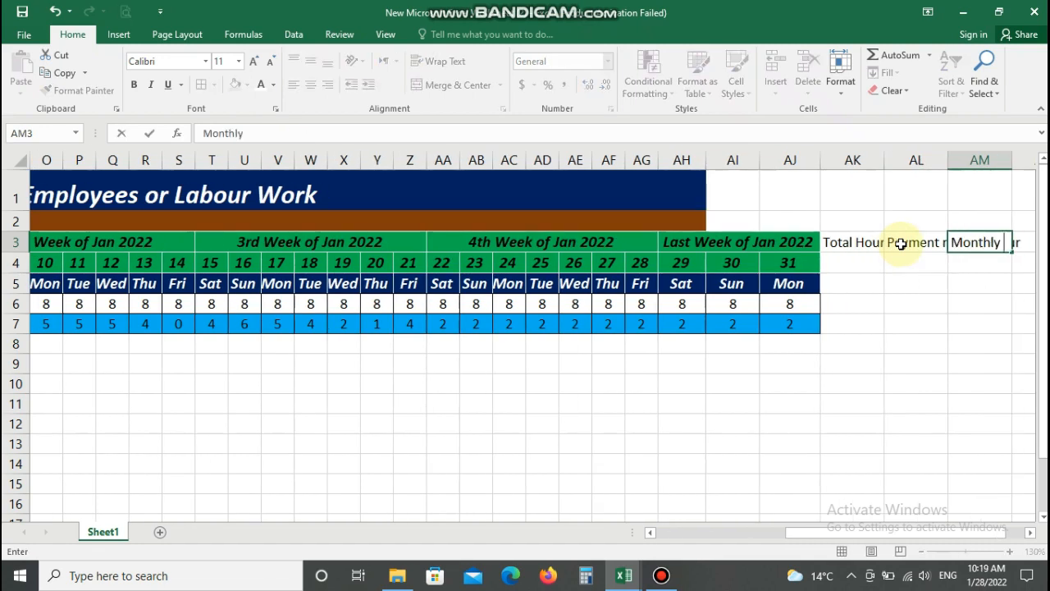
key(Tab)
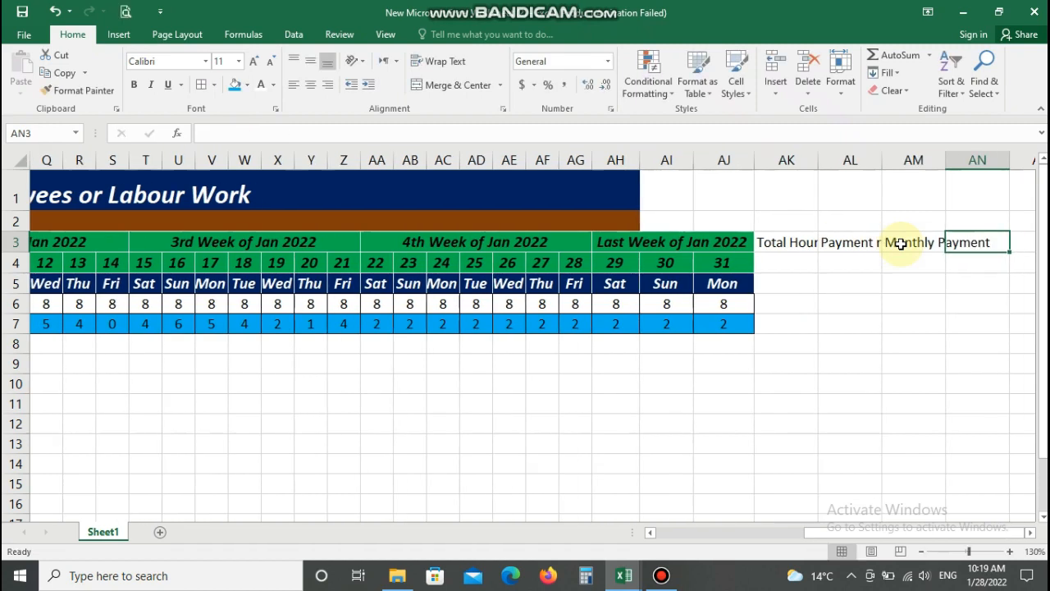
key(Tab)
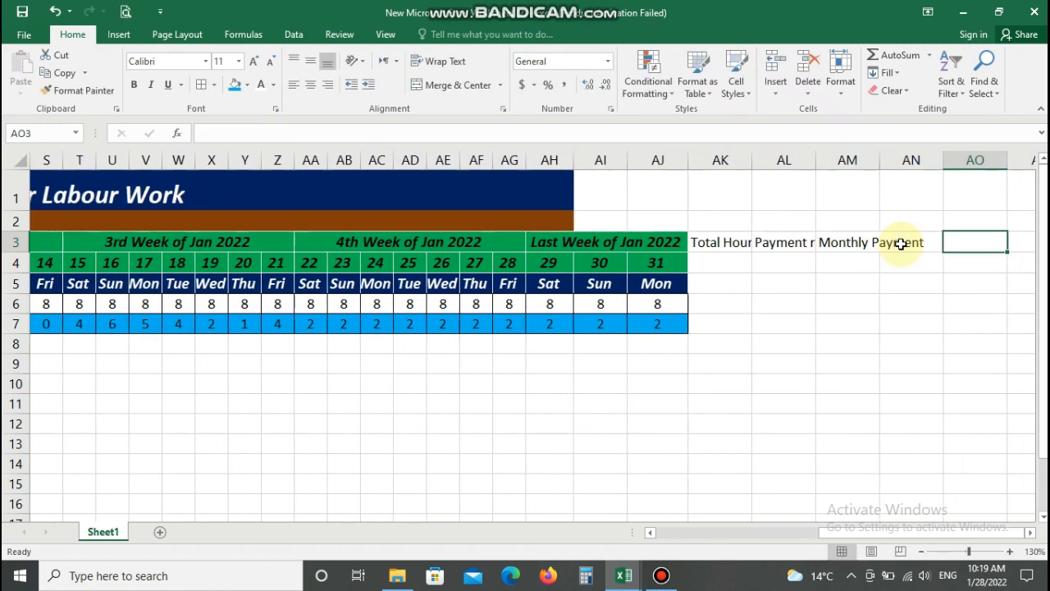
text(Total Monthly Salary)
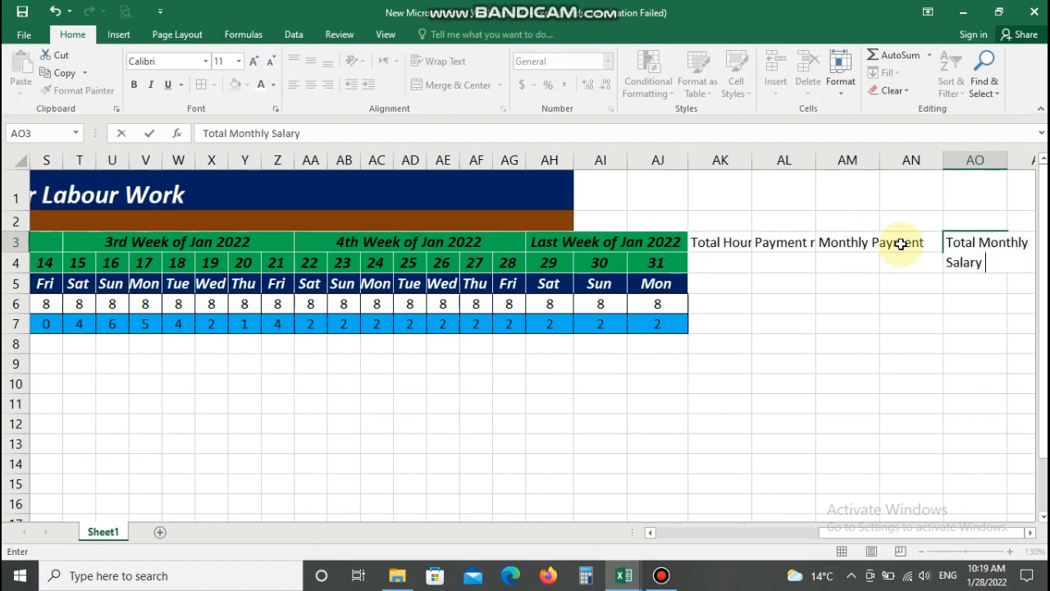
key(Tab)
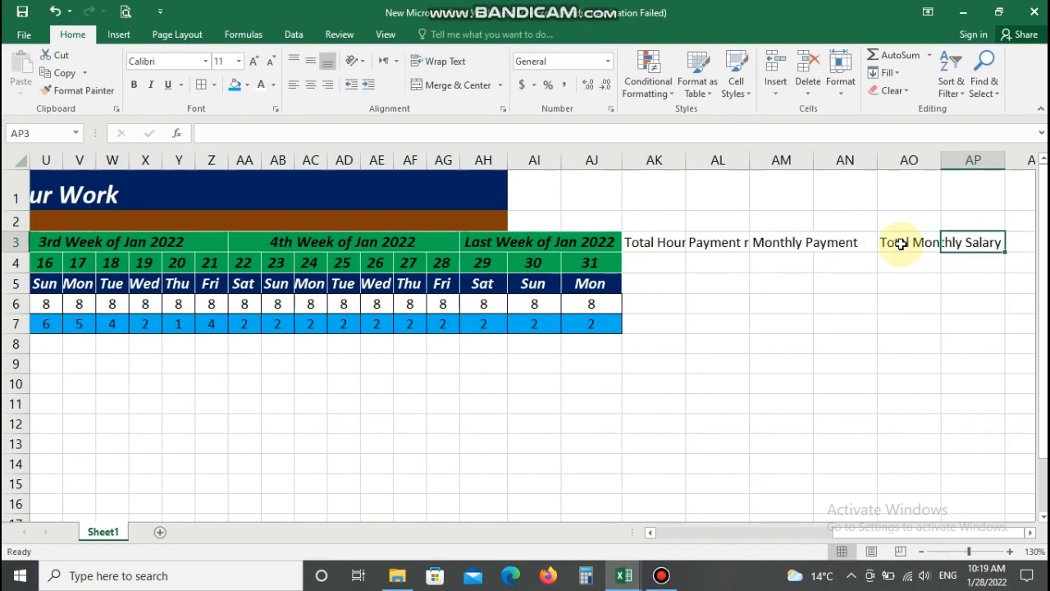
drag(654, 244, 664, 279)
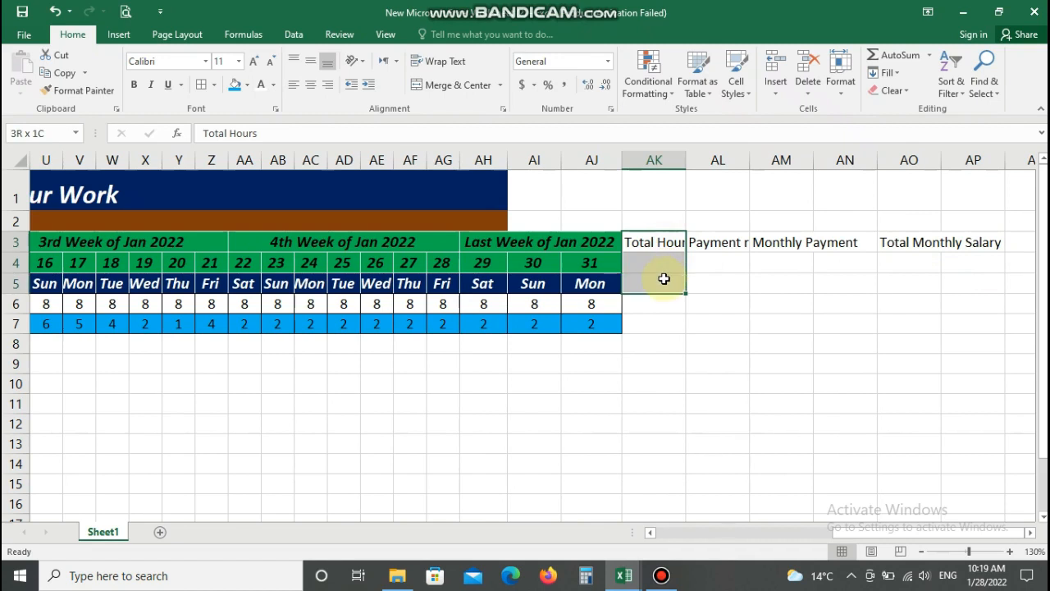
Merge the Total Hours, Payment rate and Monthly Payment headings across rows 3–5, with top alignment and wrapping
click(456, 85)
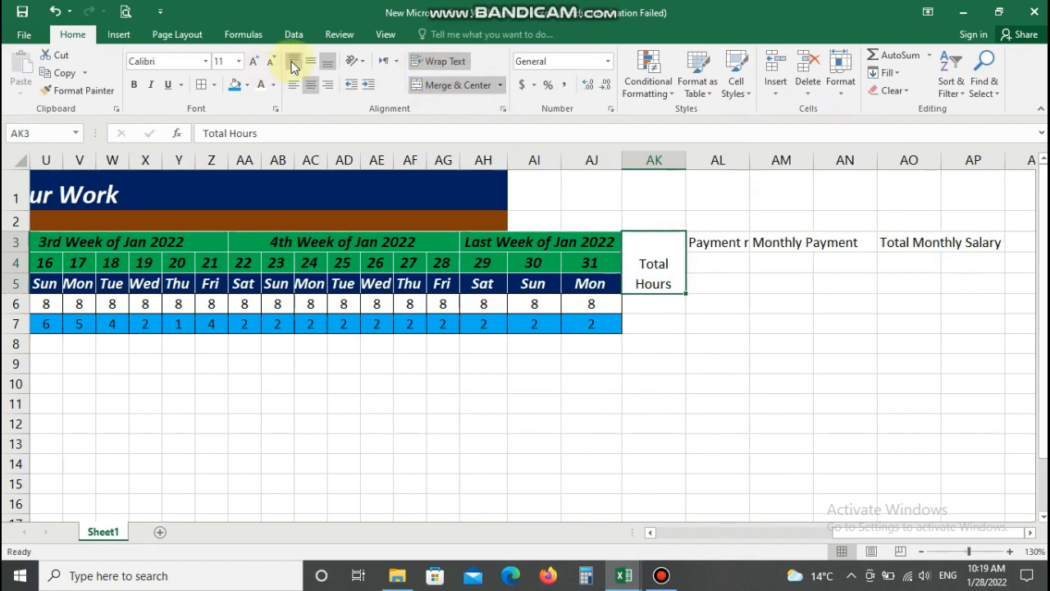
drag(704, 245, 707, 283)
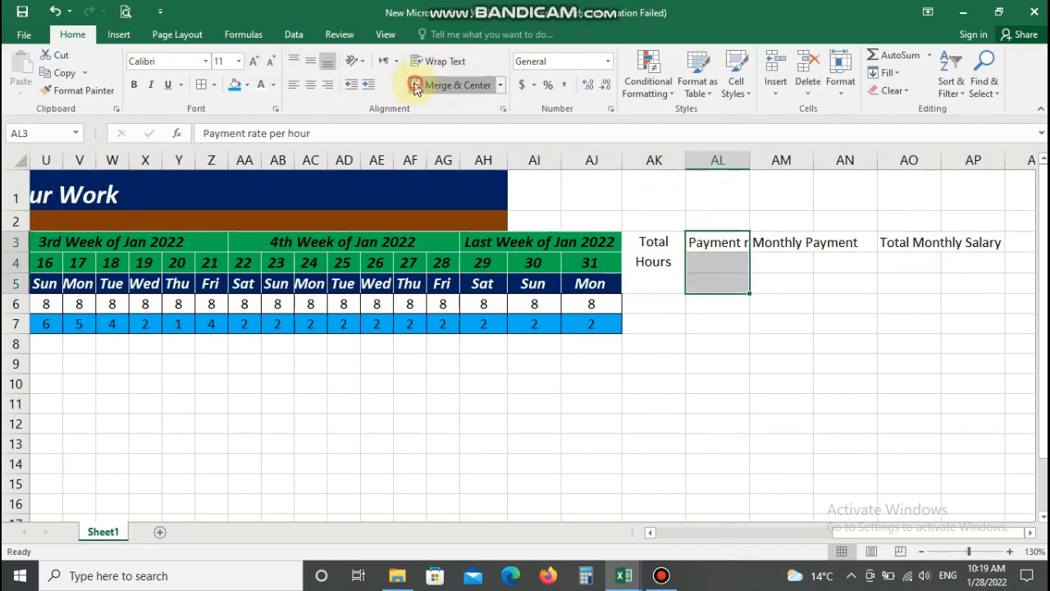
click(415, 85)
click(294, 62)
drag(786, 237, 777, 284)
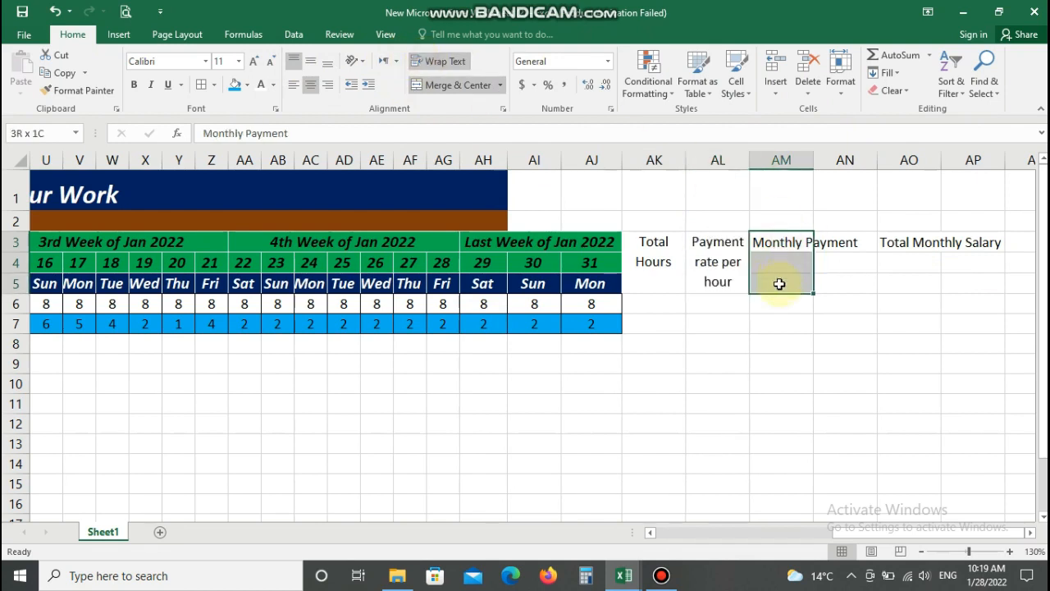
click(416, 85)
click(439, 62)
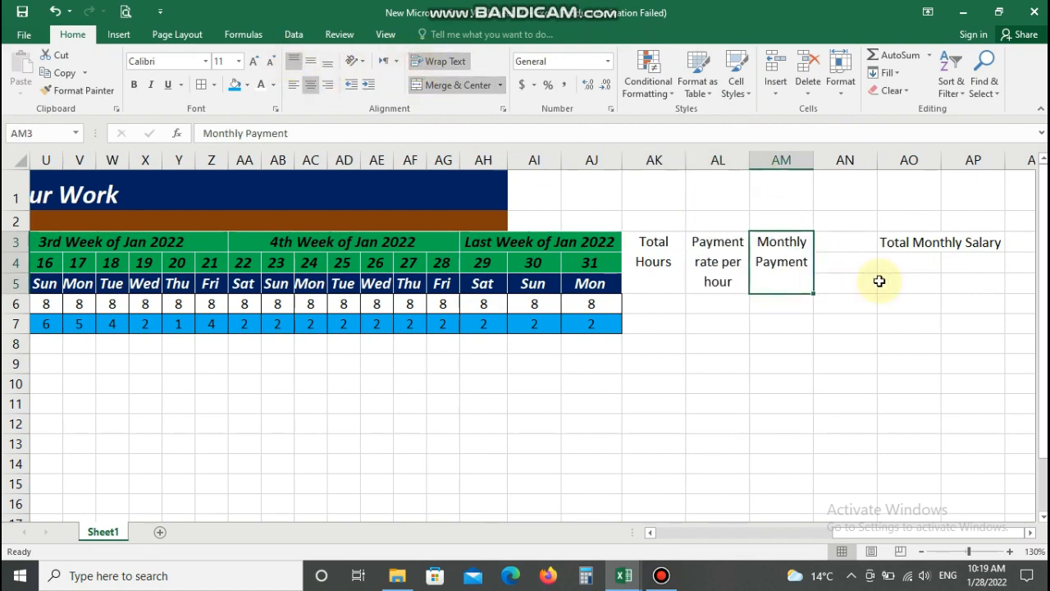
Narrow column AN and merge, wrap and top-align Total Monthly Salary across AO3:AO5
drag(877, 159, 834, 159)
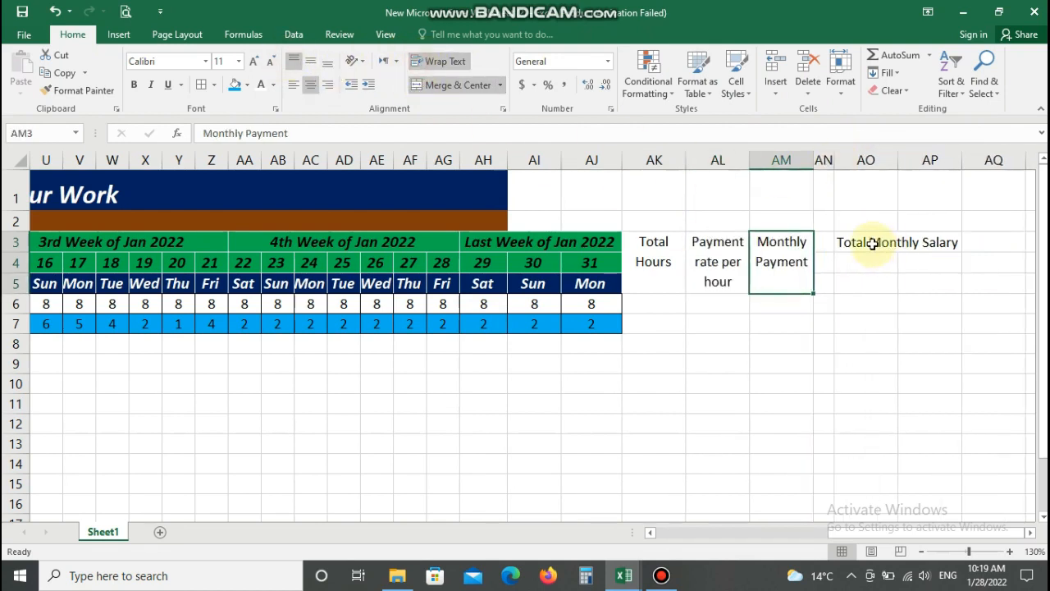
drag(879, 241, 865, 284)
click(417, 85)
click(439, 61)
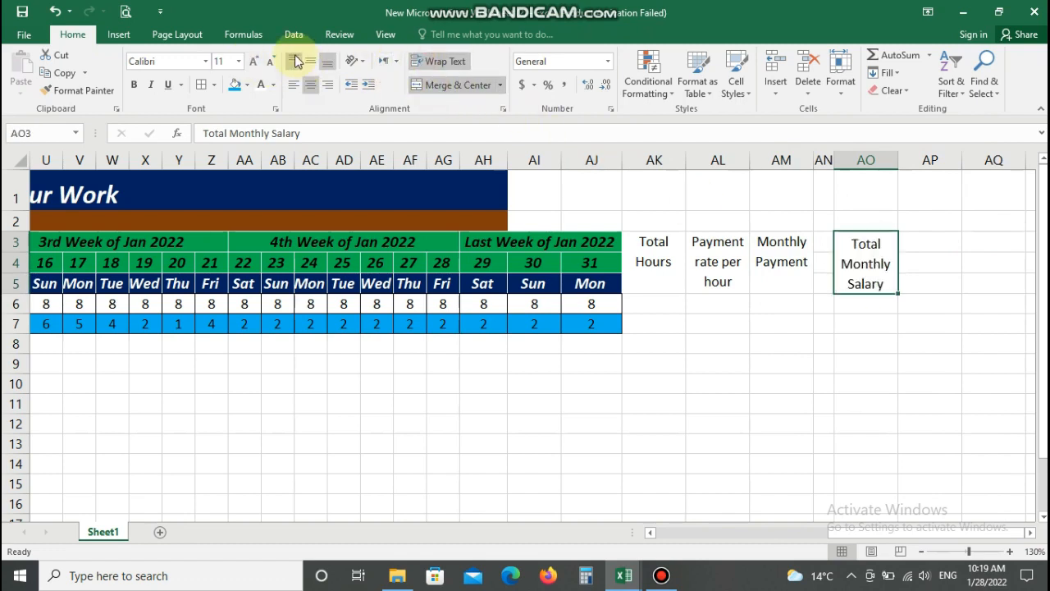
click(293, 64)
Fill AK3:AM7 yellow and give the salary heading a dark blue fill with white text
drag(654, 247, 760, 420)
drag(761, 343, 761, 325)
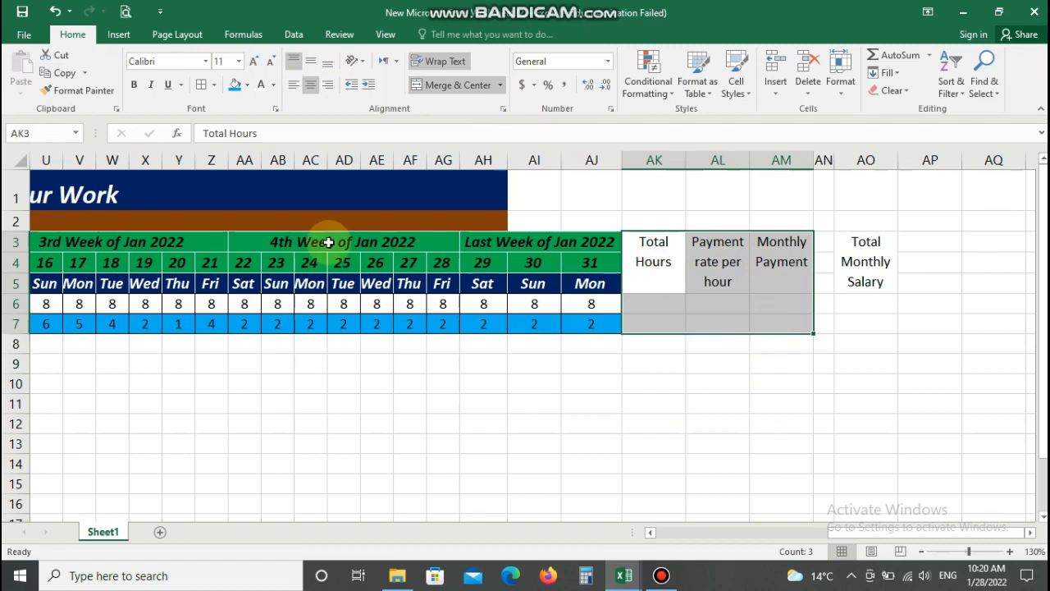
click(246, 85)
click(271, 206)
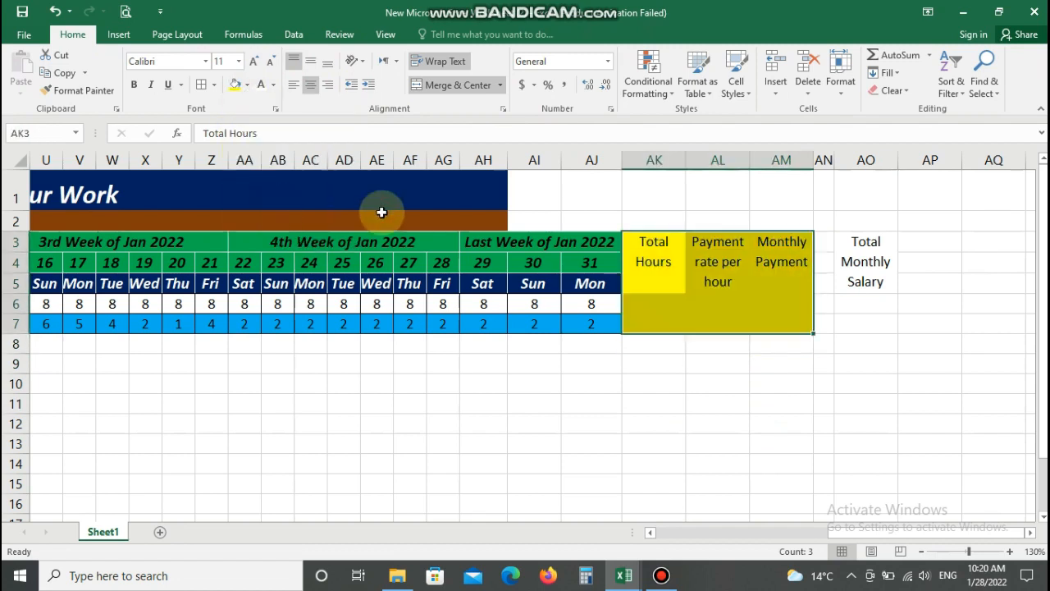
click(859, 253)
click(246, 85)
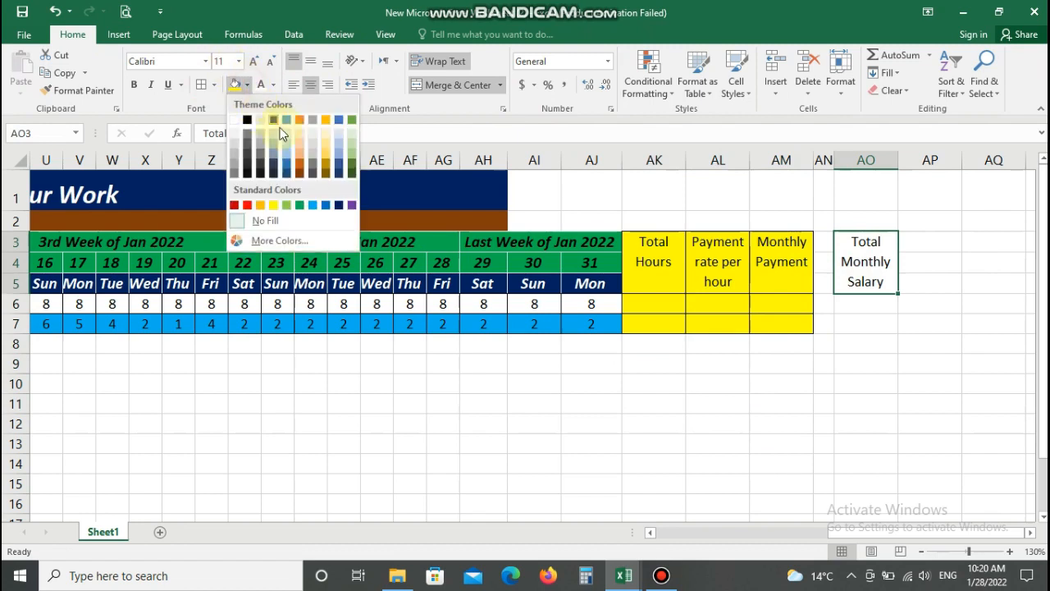
click(339, 206)
click(260, 84)
Merge AO6:AO7 into one cell for the salary result
click(859, 305)
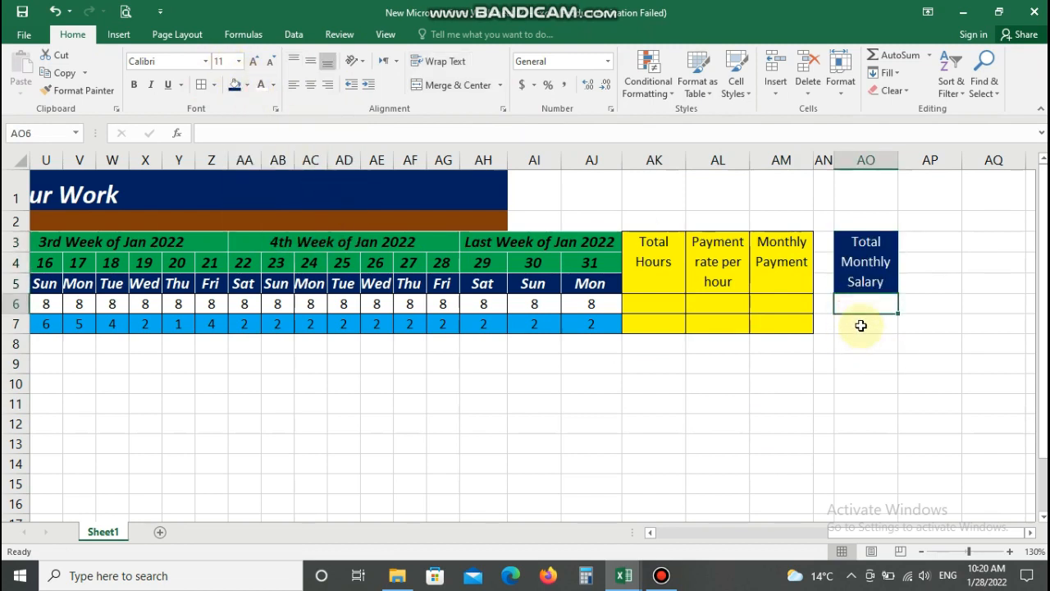
drag(858, 310, 858, 324)
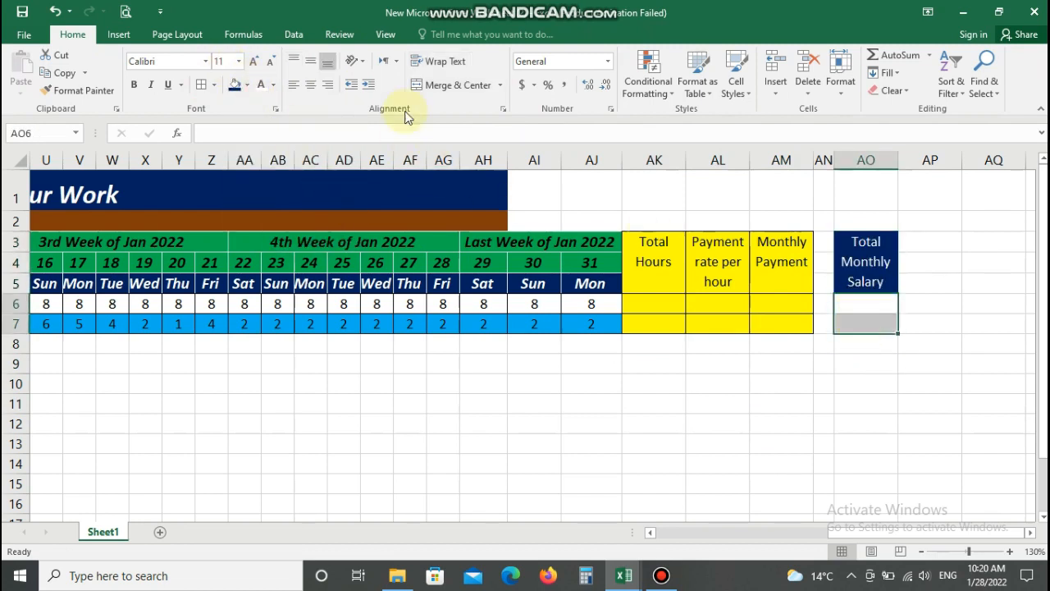
click(451, 84)
click(781, 307)
click(669, 304)
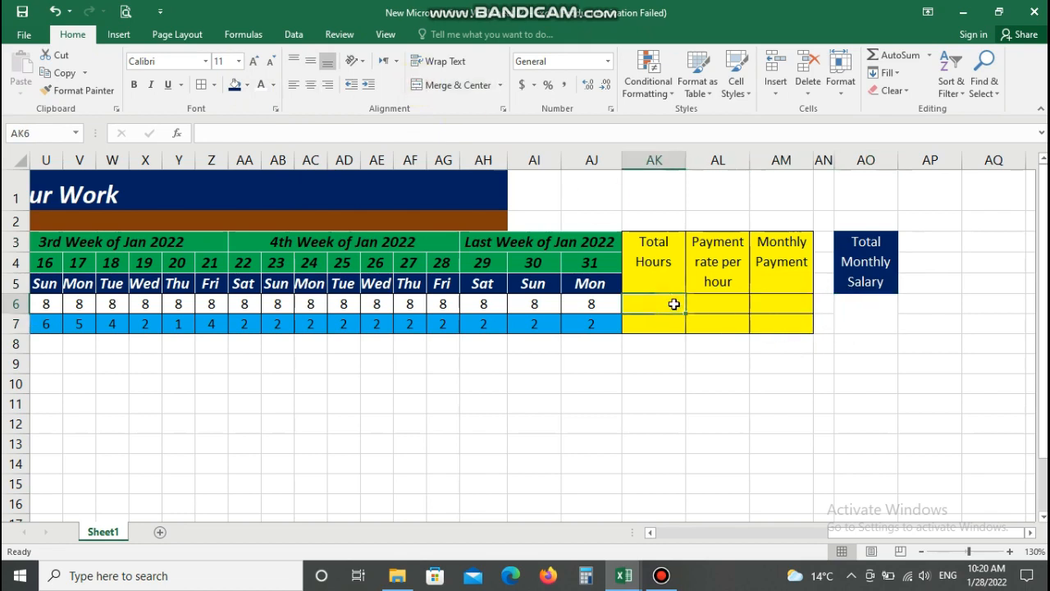
Sum the regular hours (248) into AK6 and overtime into AK7, with hourly rate 100 in AL6:AL7
click(874, 55)
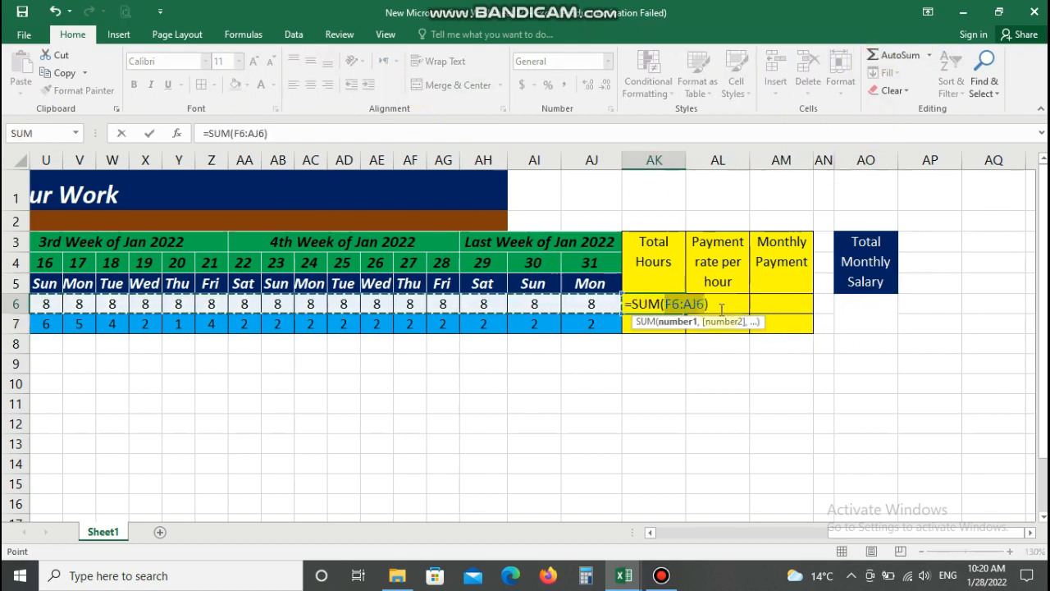
key(Return)
click(883, 61)
key(Return)
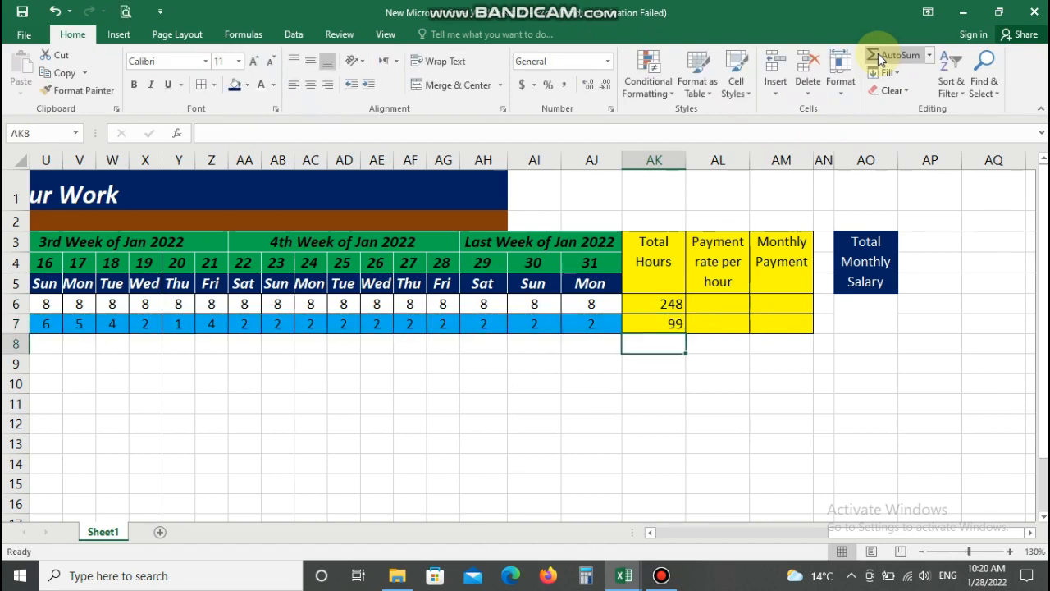
click(713, 301)
text(100)
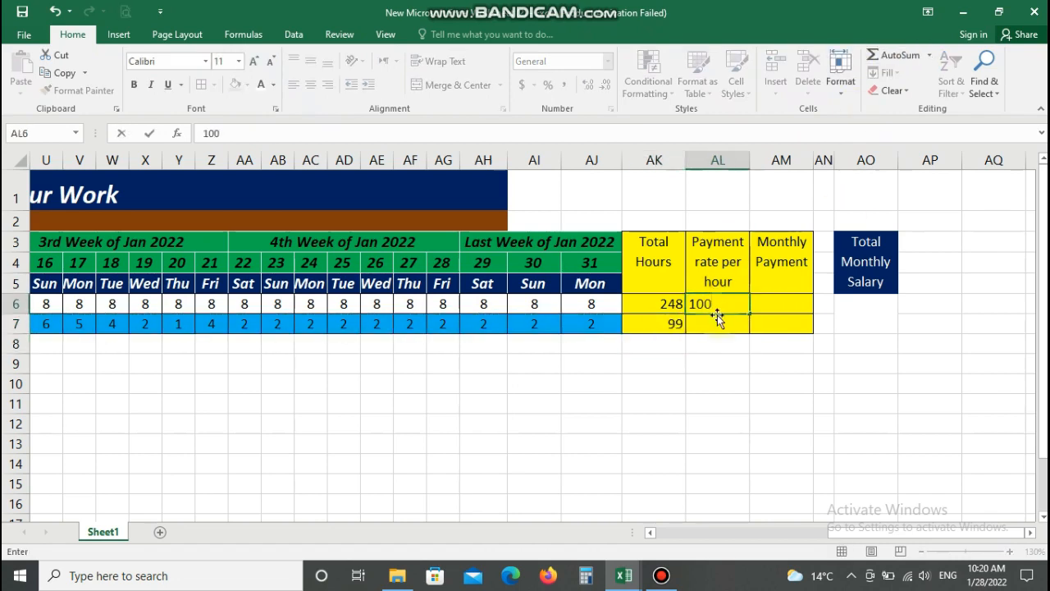
click(717, 315)
drag(751, 319, 751, 320)
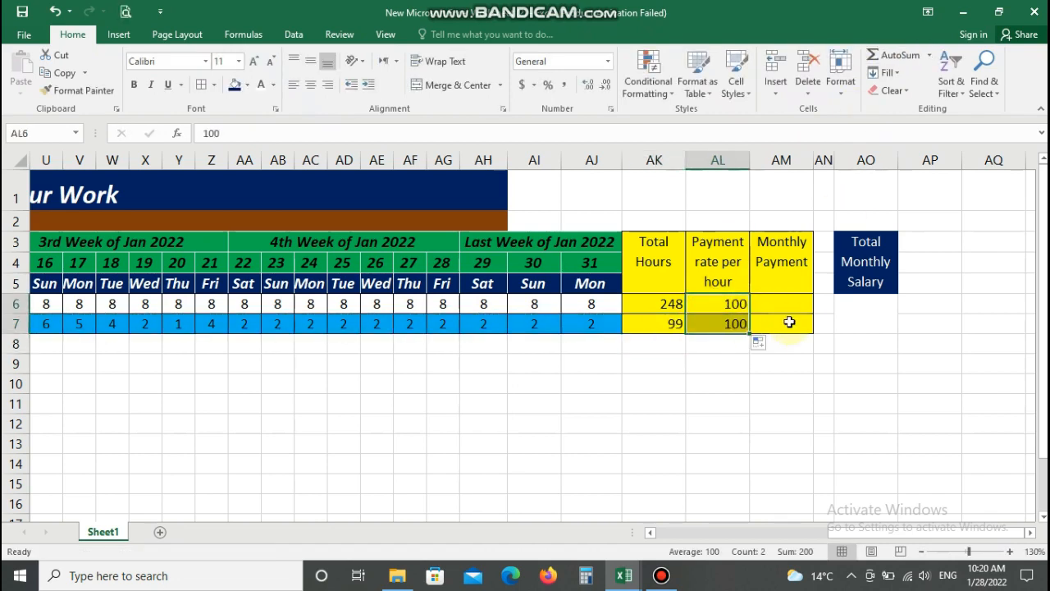
Enter =AK6*AL6 in AM6 and fill it down to AM7
click(809, 304)
text(=)
click(656, 303)
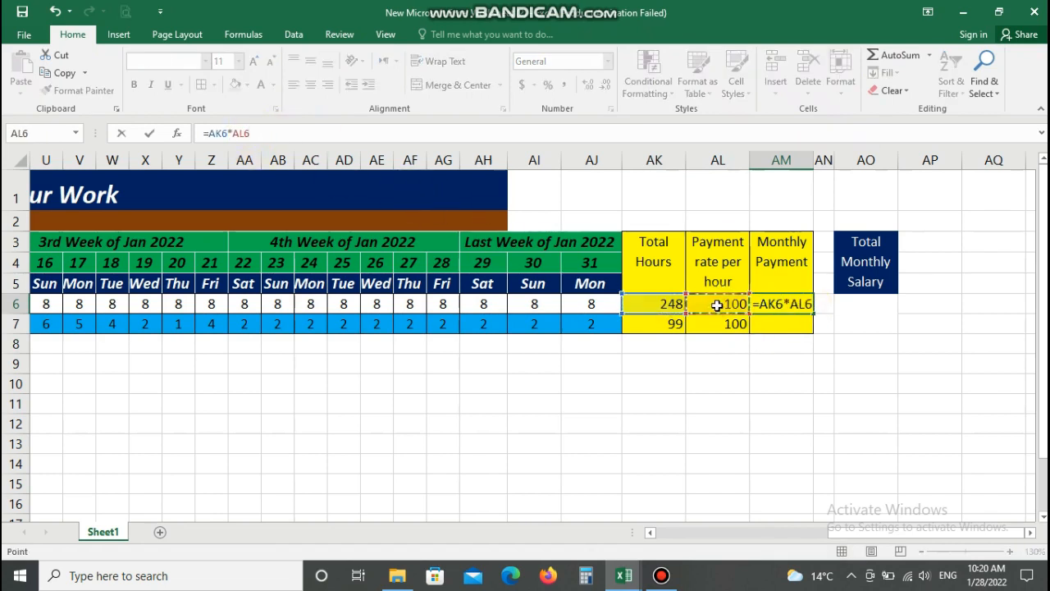
key(Return)
click(790, 305)
drag(812, 328, 813, 328)
Total =AM6+AM7 in AO6 as 34700.00 with two decimals, widening column AO
click(864, 320)
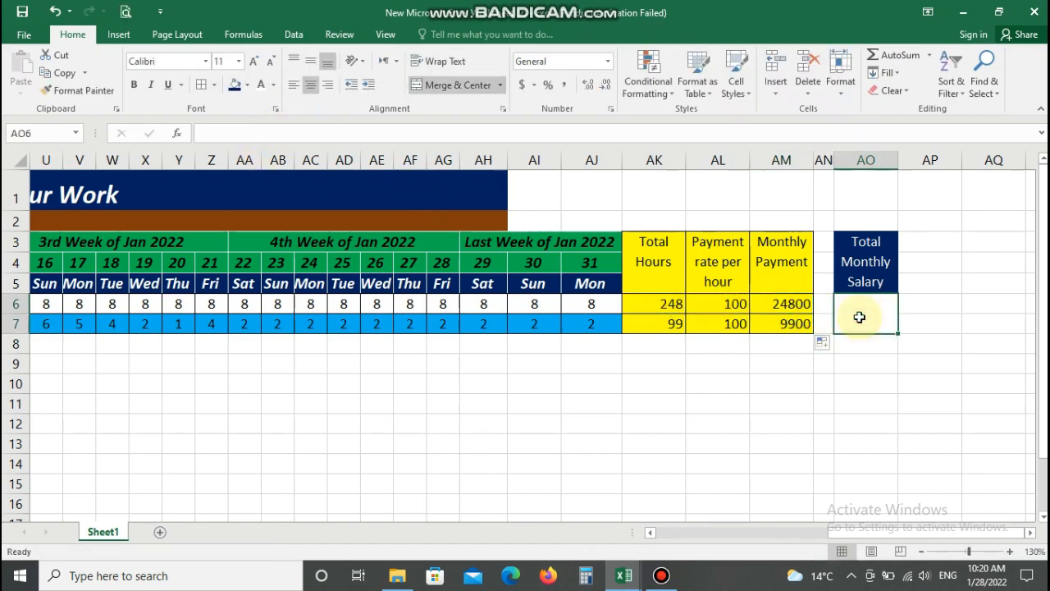
text(=)
click(794, 304)
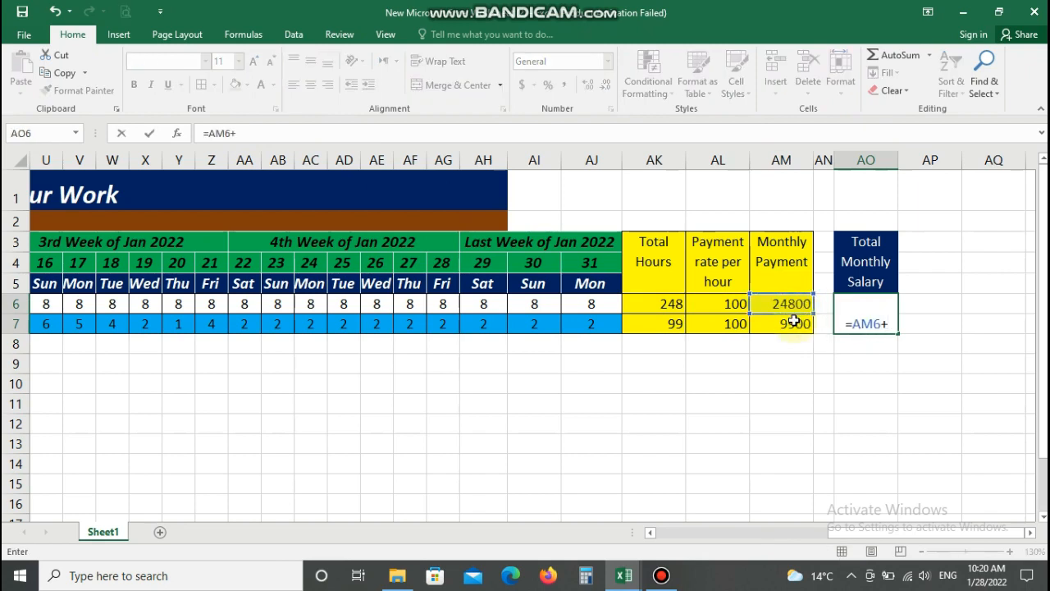
text(+)
click(794, 322)
key(Return)
click(879, 325)
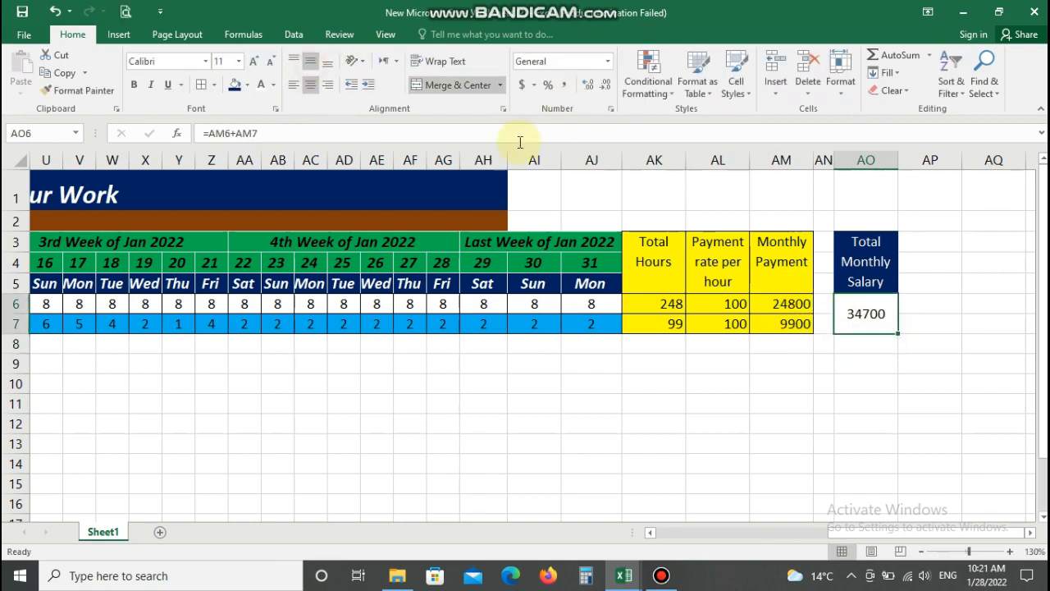
click(590, 87)
click(590, 87)
drag(899, 158, 920, 157)
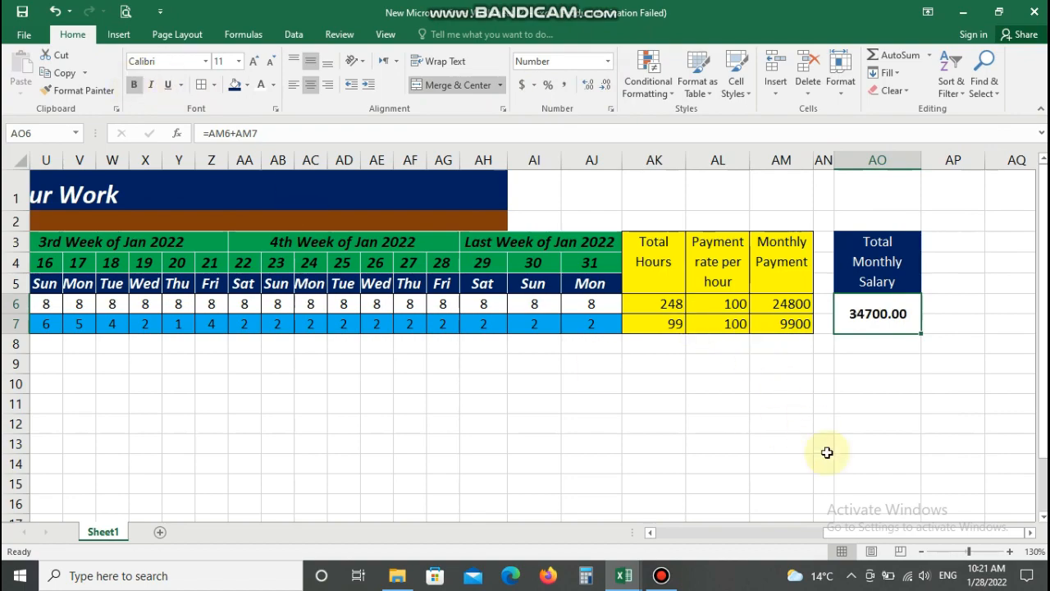
drag(829, 532, 660, 532)
Italicize the table headings and the first employee's rows
drag(115, 222, 1033, 335)
click(151, 84)
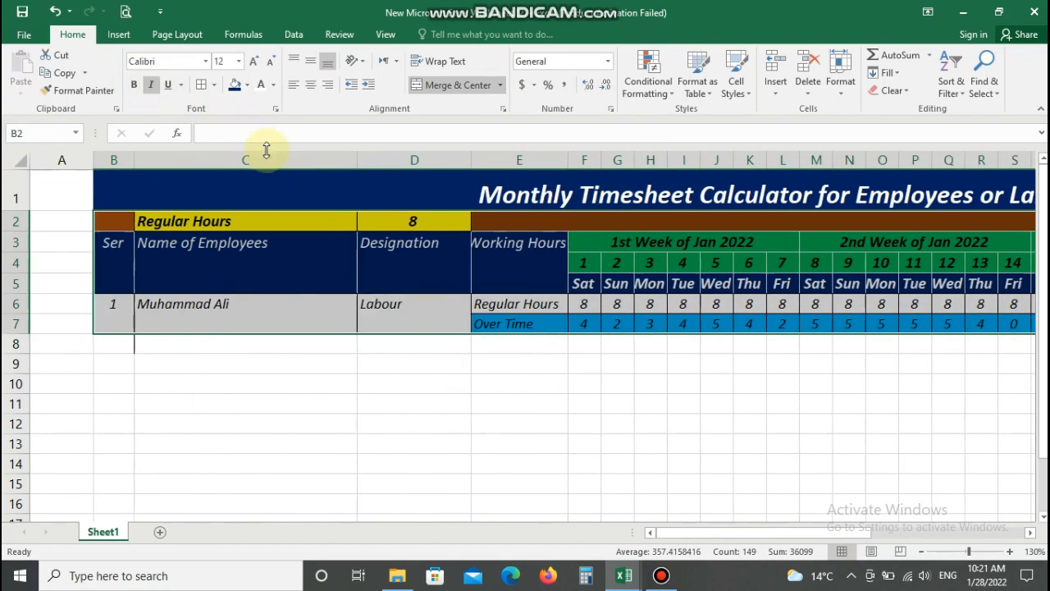
click(215, 256)
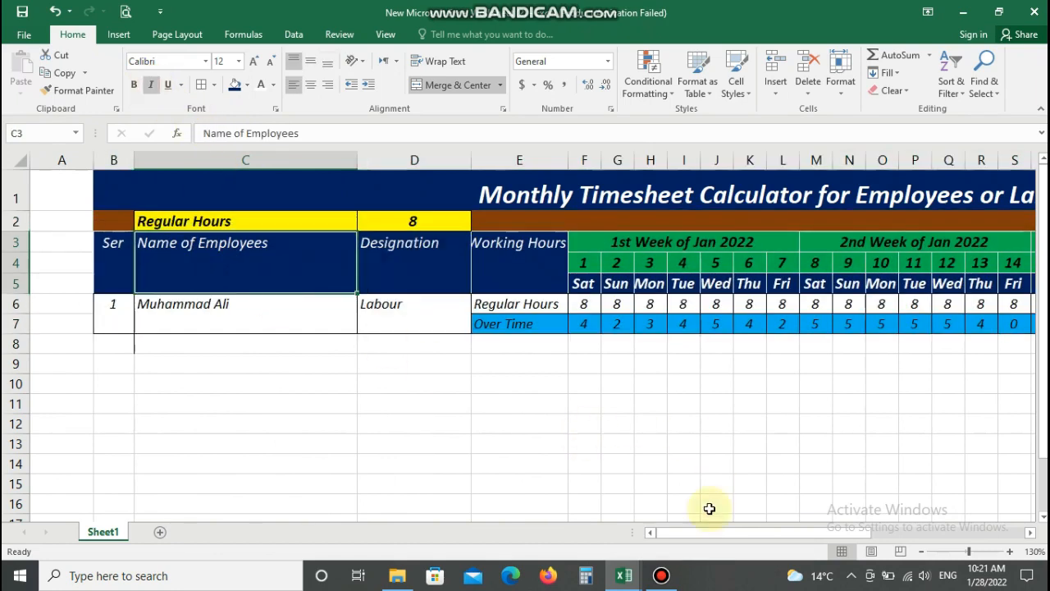
drag(720, 532, 898, 527)
Fill the first employee block B6:AO7 down to row 21, creating entries numbered 1–8
click(972, 310)
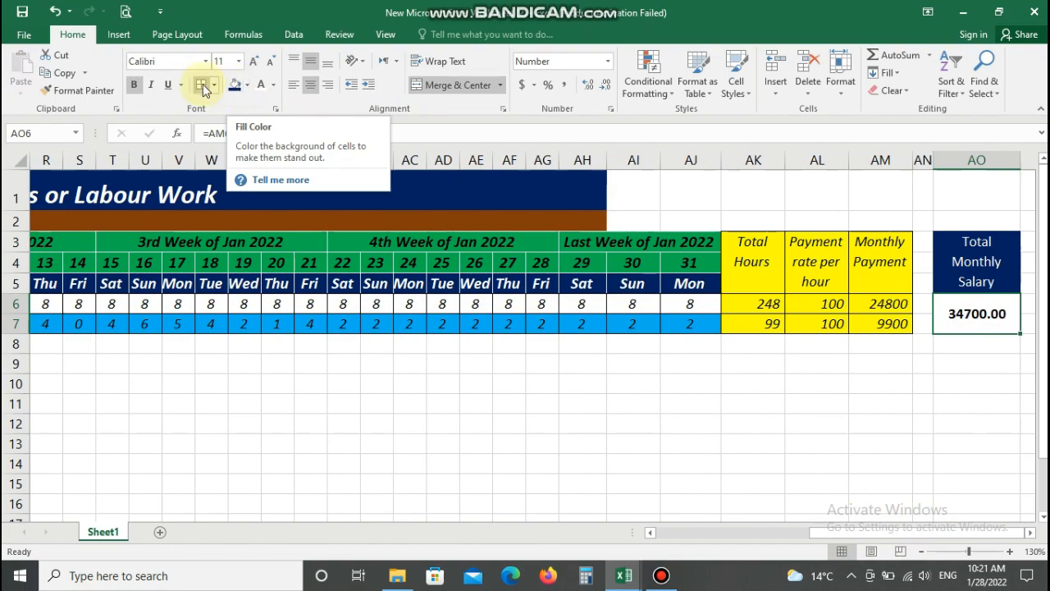
drag(966, 535, 736, 520)
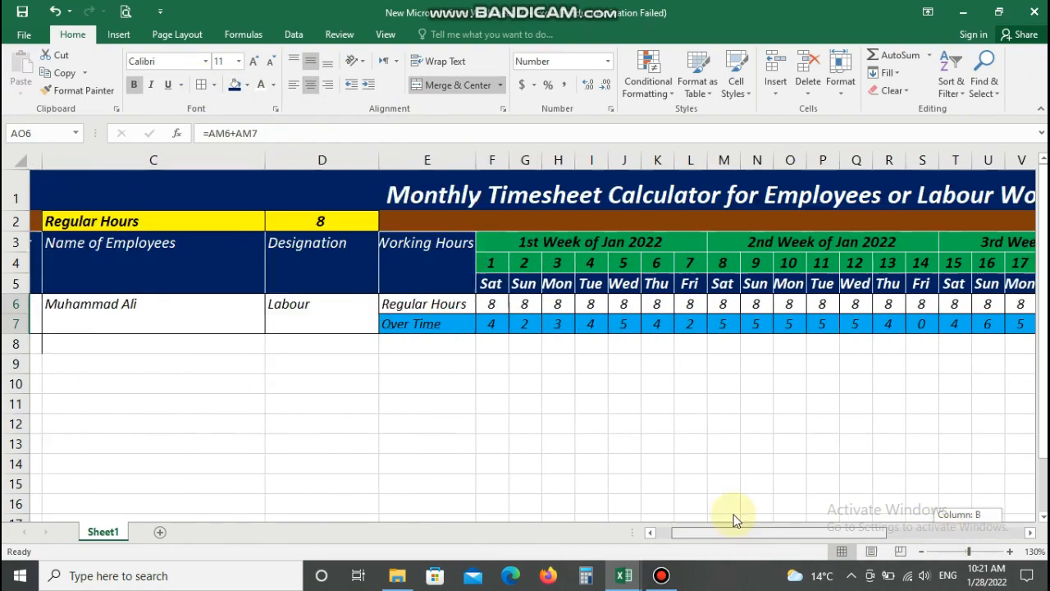
drag(117, 305, 949, 435)
scroll(948, 411, down, 1)
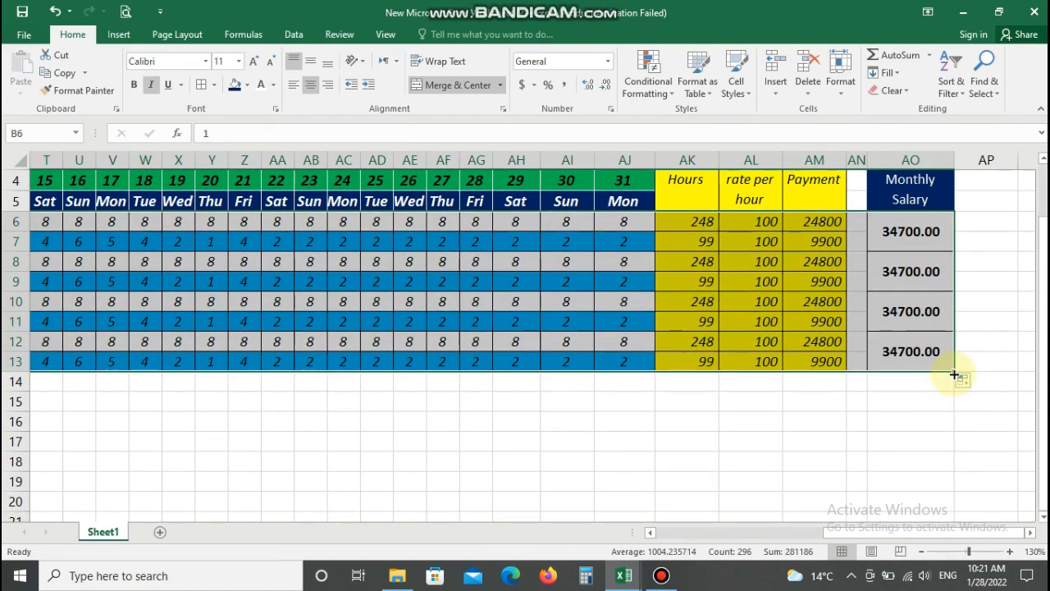
drag(954, 375, 891, 410)
drag(891, 533, 566, 487)
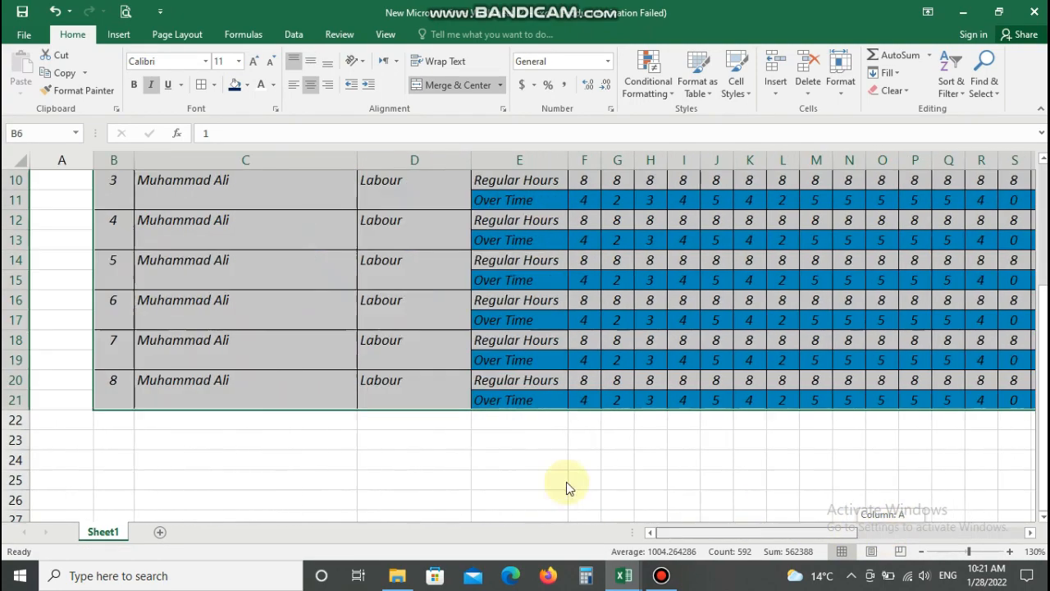
scroll(211, 276, up, 3)
click(213, 342)
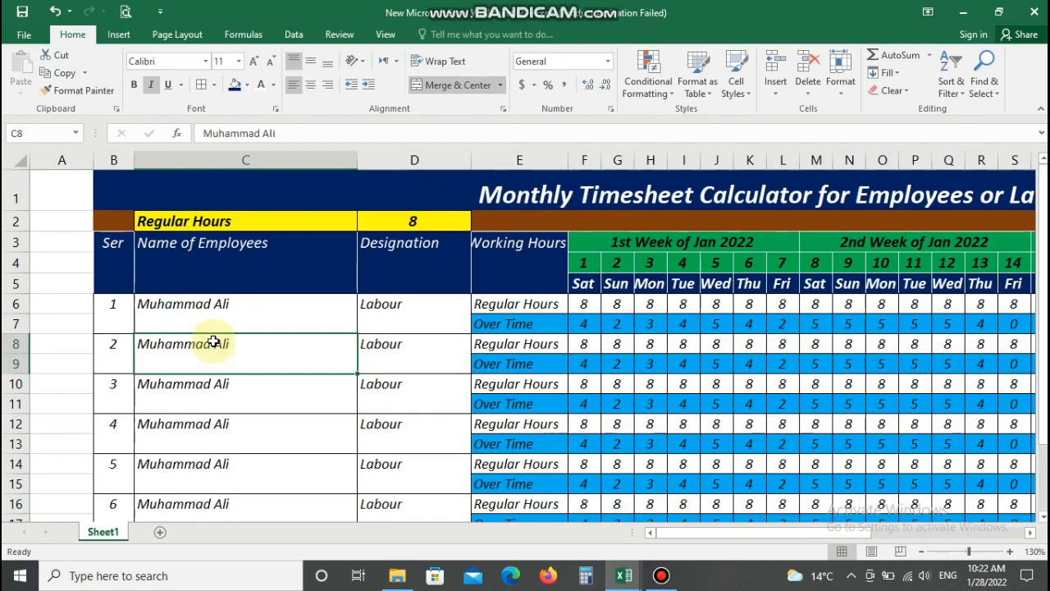
Enter the second employee's name in C8 with the Labour designation in D8
text(Asad)
key(Tab)
text(Ali)
key(Tab)
click(260, 354)
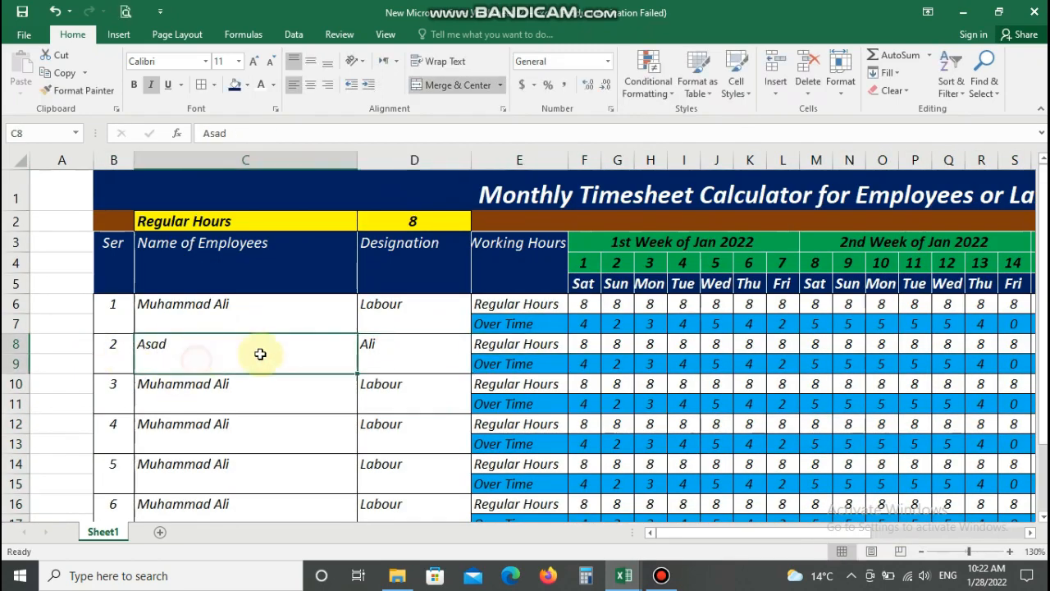
key(Tab)
text(La)
key(Tab)
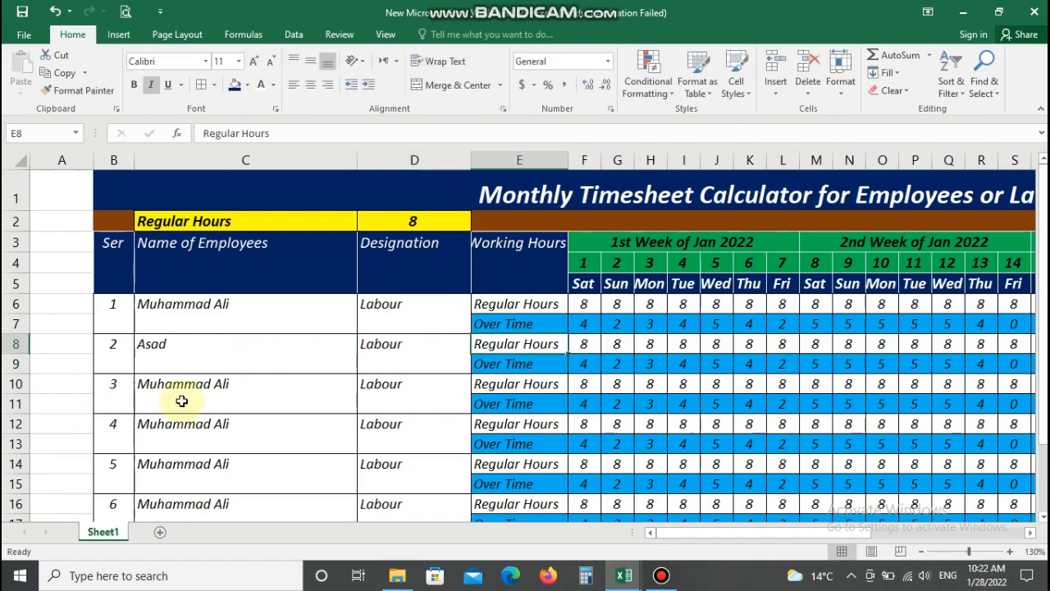
Clear the placeholder names and designations for employees 3–8 (C10:D21)
click(175, 403)
scroll(254, 418, down, 2)
drag(211, 261, 211, 440)
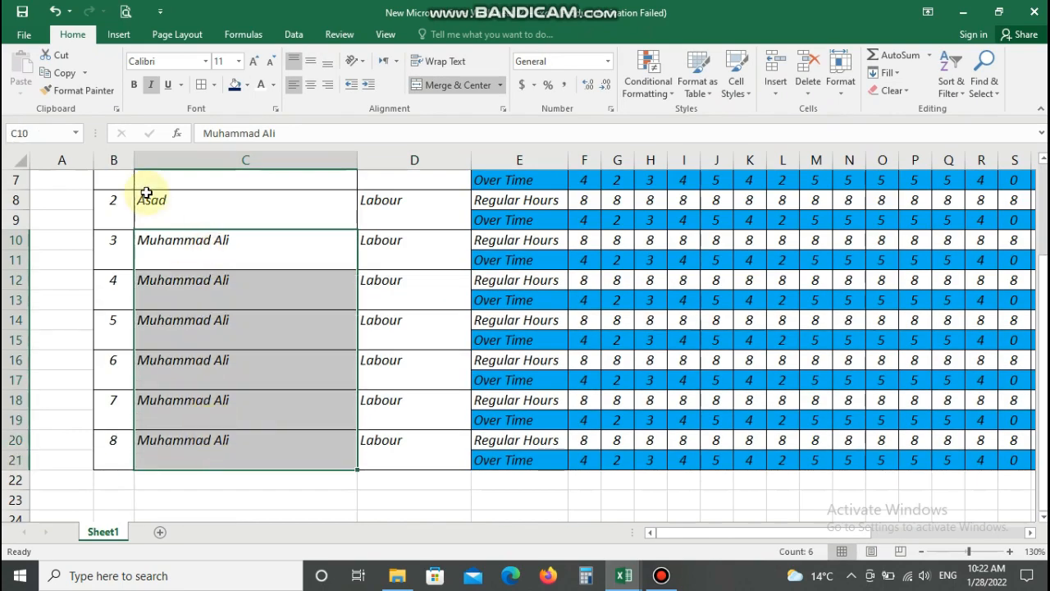
key(Delete)
drag(414, 246, 382, 459)
key(Delete)
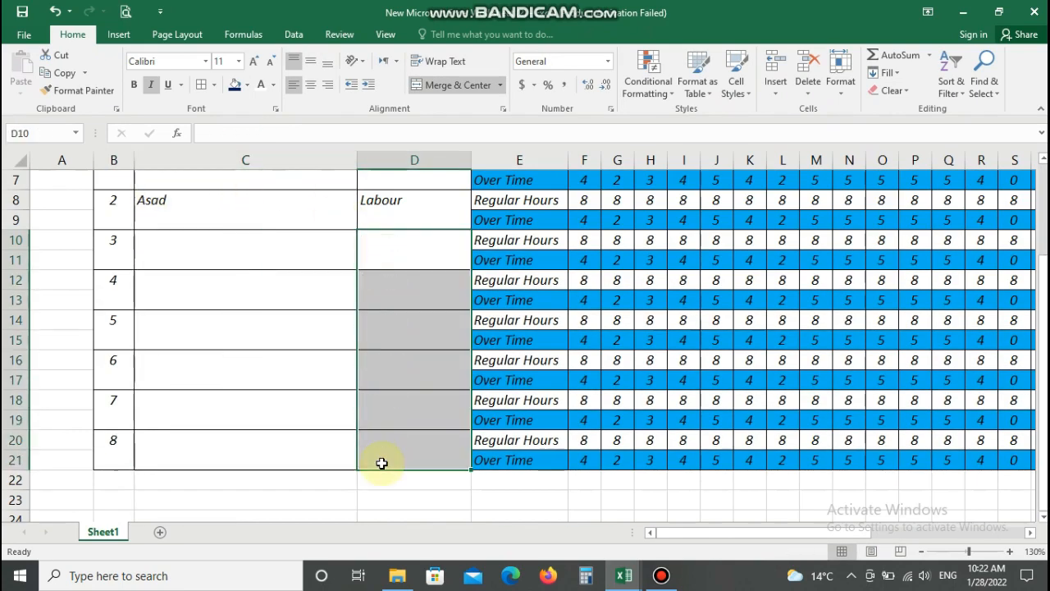
Enter 3 overtime hours for the second employee on day 25 in AD9
scroll(381, 463, up, 2)
click(401, 450)
drag(675, 533, 861, 534)
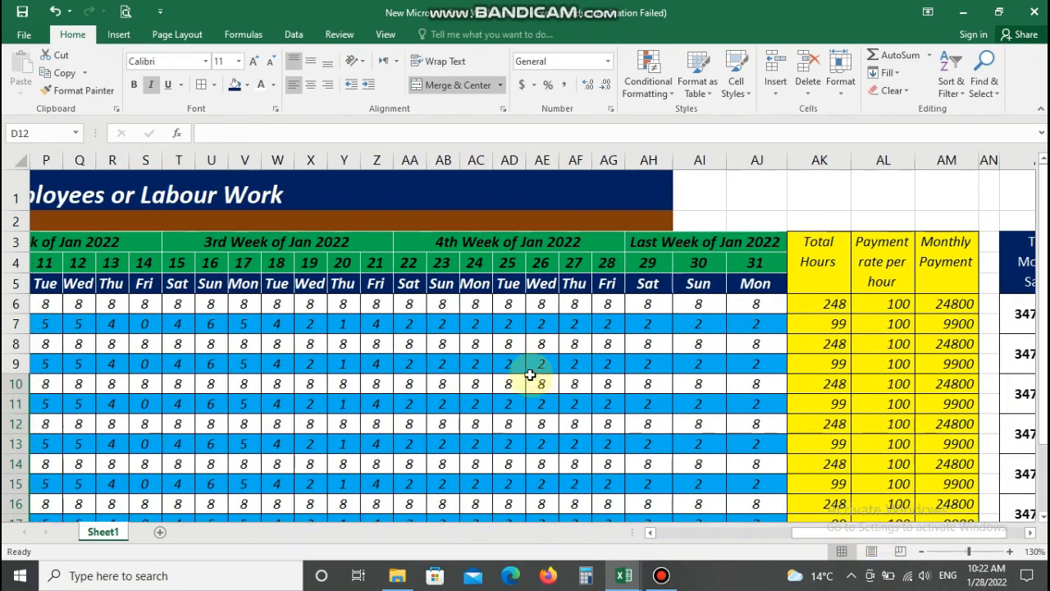
click(512, 363)
text(3)
key(Tab)
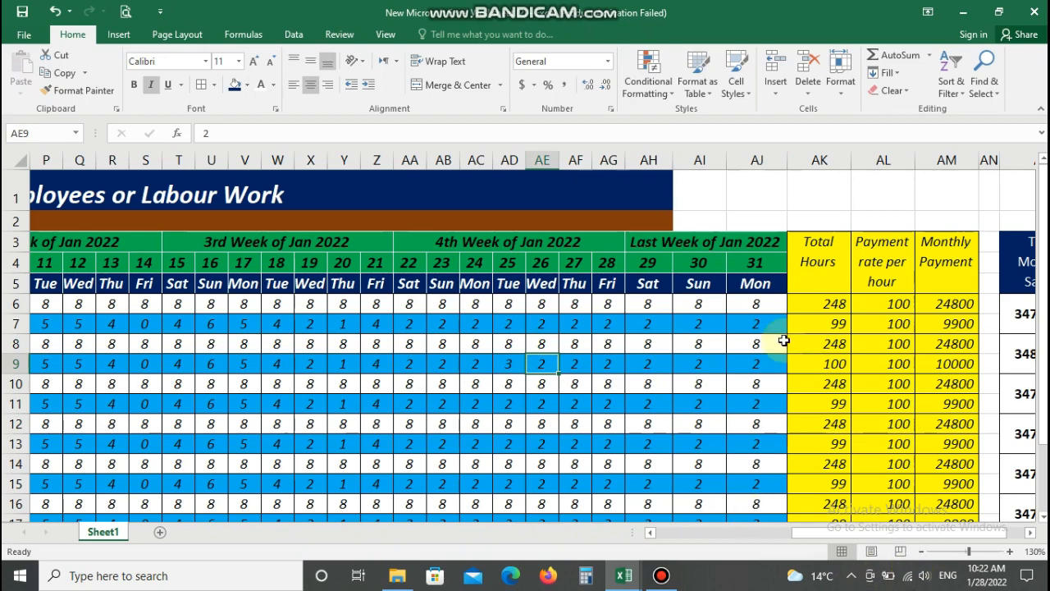
Merge & Center the title across row 1 to AM1 and fill AH2:AM2 brown
drag(652, 192, 941, 192)
click(451, 85)
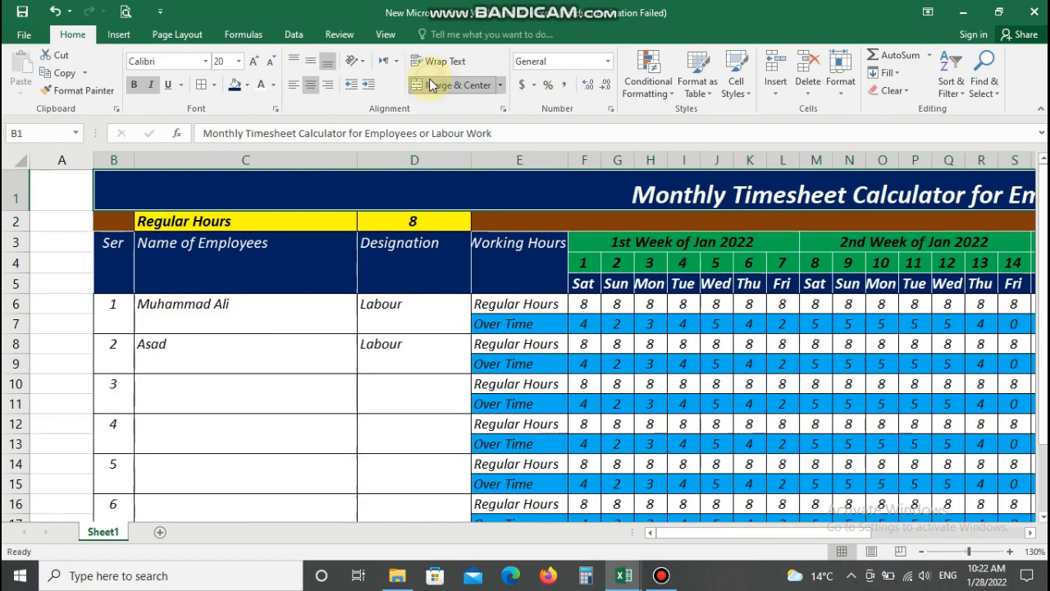
drag(746, 534, 828, 537)
drag(582, 221, 880, 221)
click(247, 85)
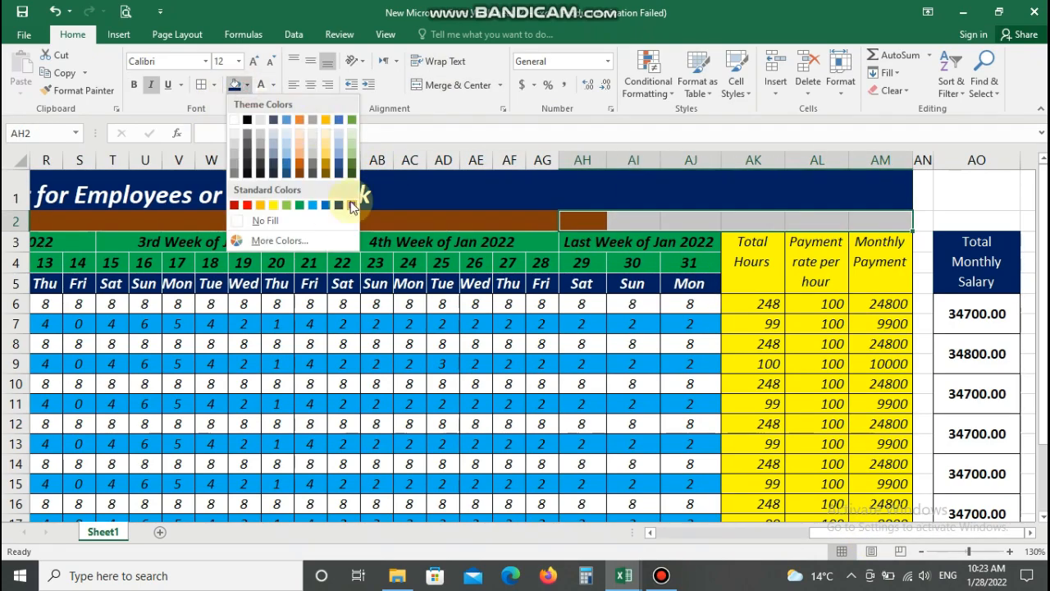
click(299, 177)
click(582, 323)
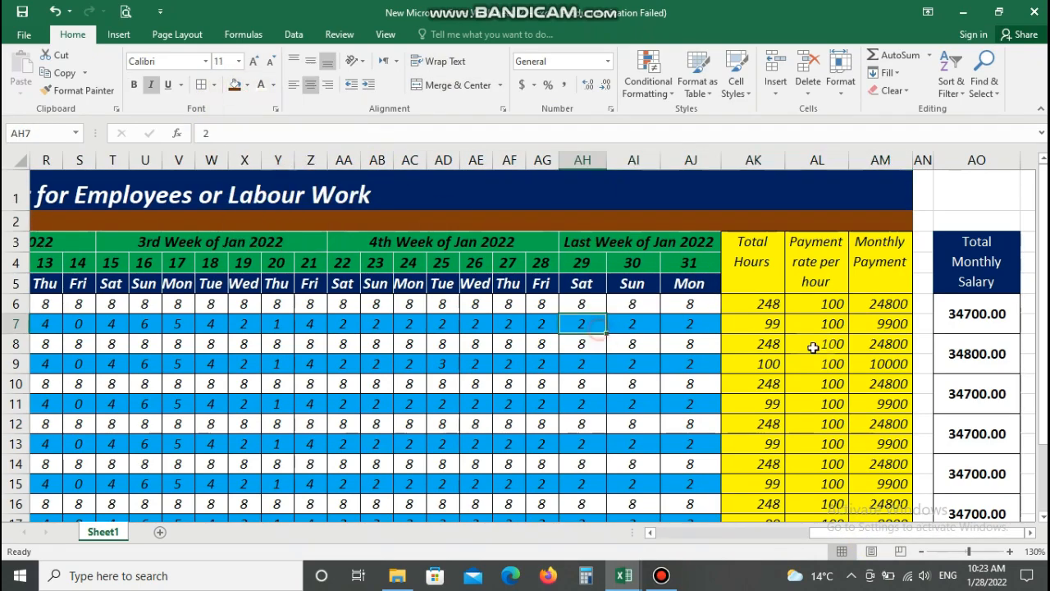
Zoom out to 70% to see the whole table
click(920, 551)
click(919, 552)
click(920, 551)
click(920, 552)
click(920, 551)
click(919, 552)
click(623, 320)
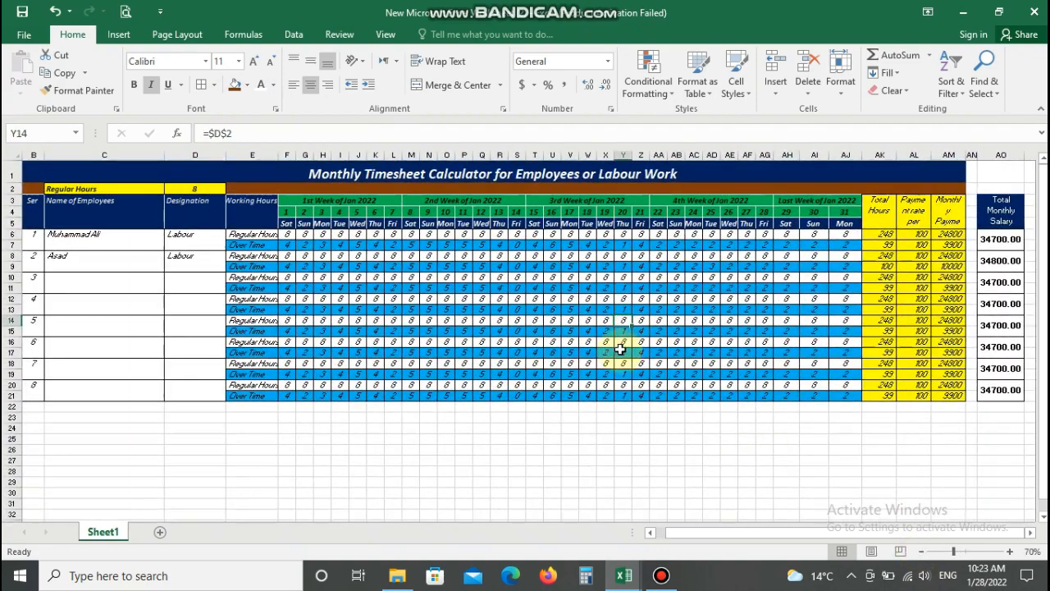
Zoom back in to 130% to read the Payment rate and Monthly Payment headings
click(914, 210)
click(949, 210)
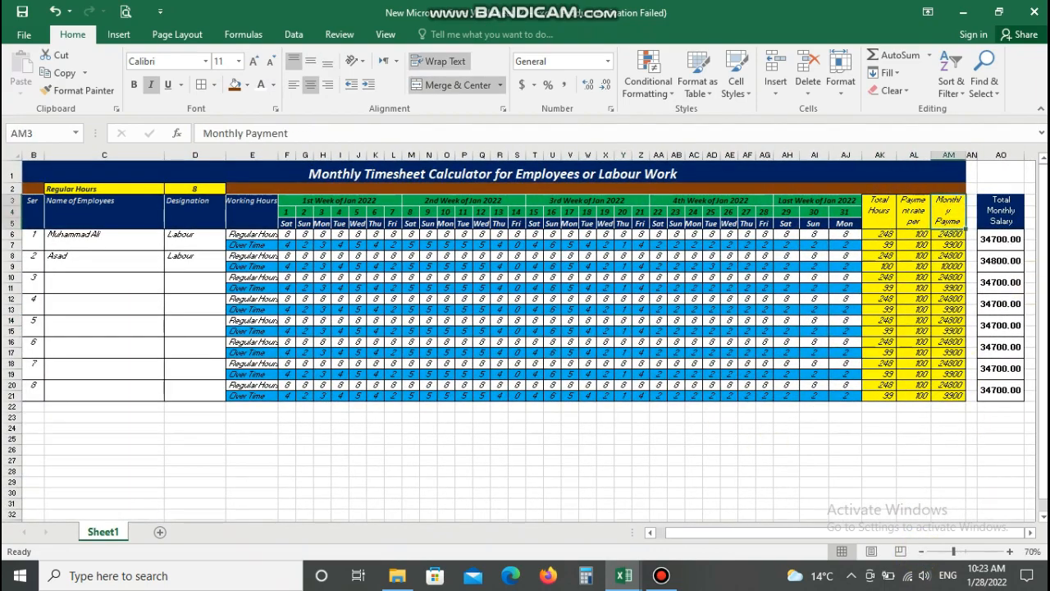
click(1009, 551)
click(1009, 552)
click(1009, 551)
click(1009, 551)
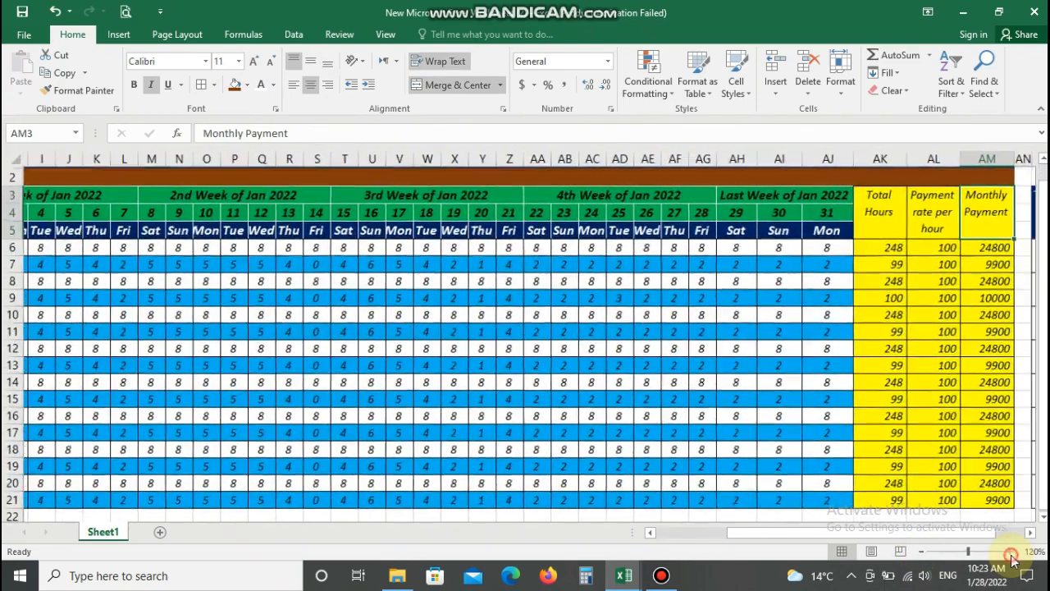
click(1009, 551)
click(1009, 552)
Change Regular Hours in D2 to 6 and check the recalculated daily hours and totals
drag(826, 530, 656, 532)
scroll(248, 272, up, 1)
click(405, 215)
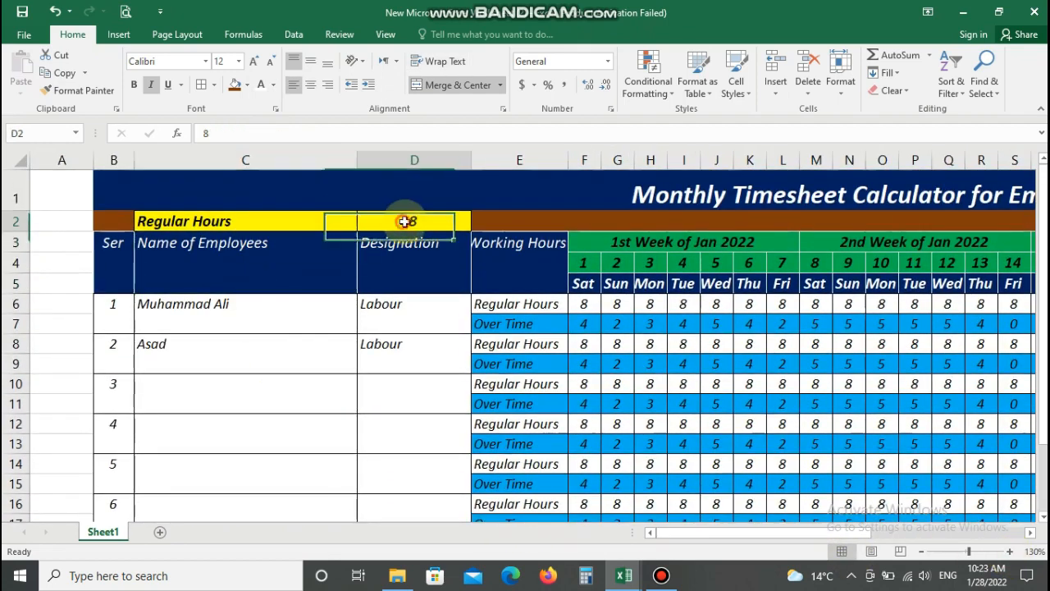
text(6)
key(Return)
click(245, 353)
scroll(767, 410, down, 3)
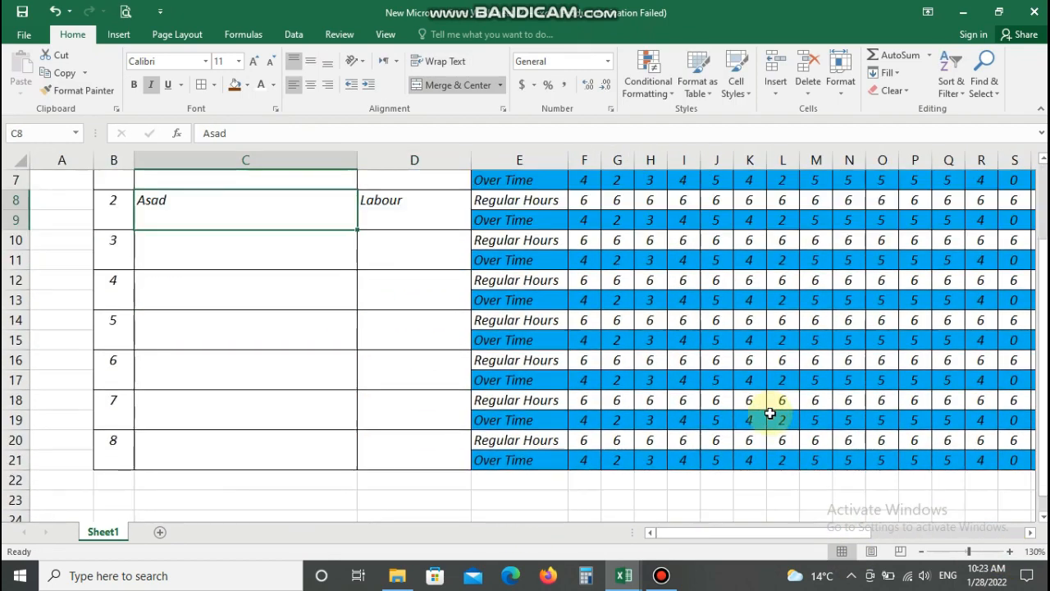
drag(804, 533, 961, 544)
scroll(820, 416, up, 3)
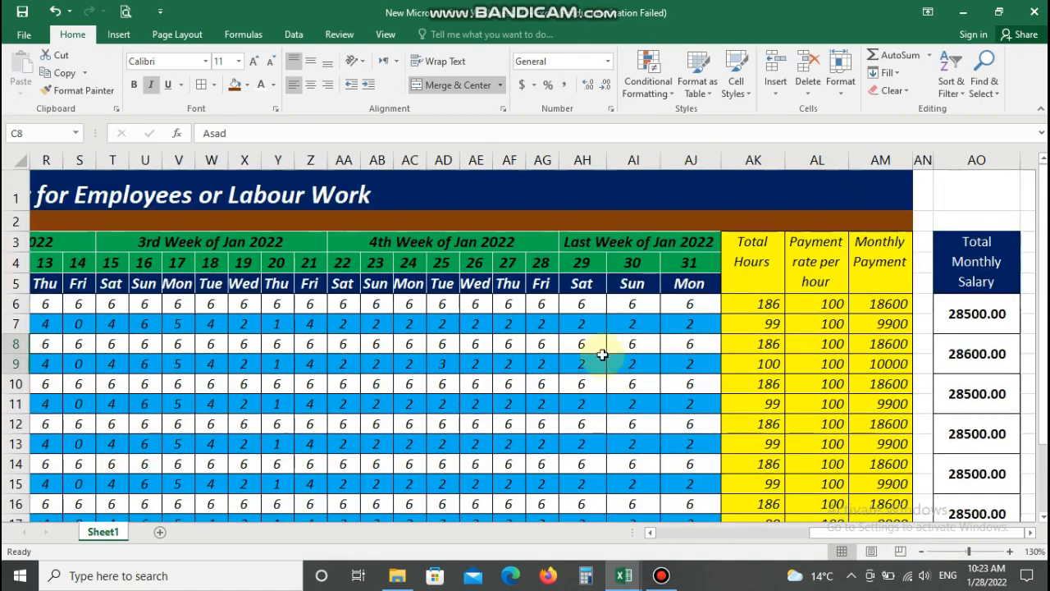
click(627, 344)
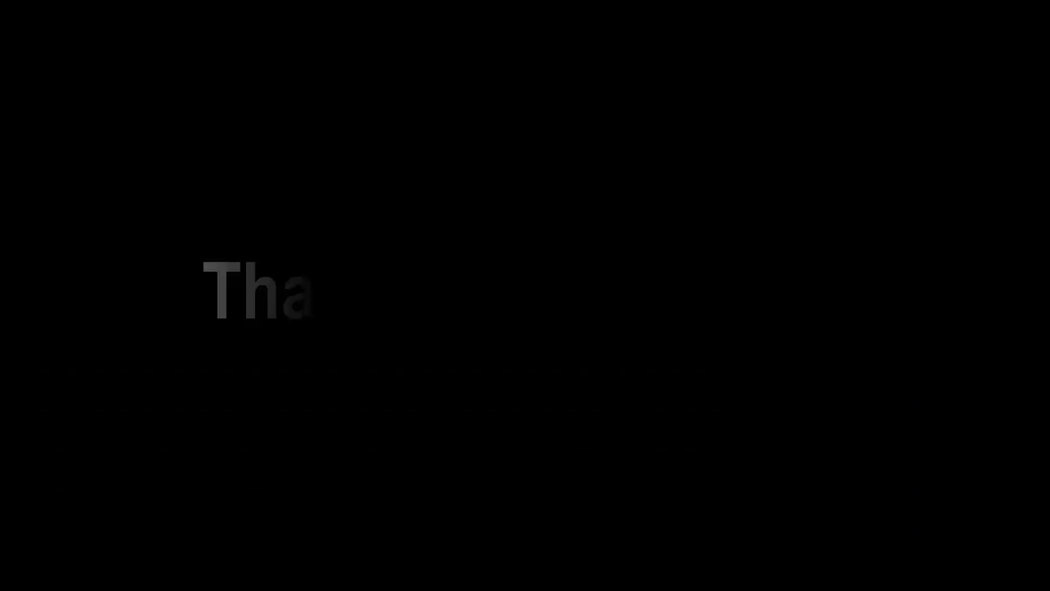